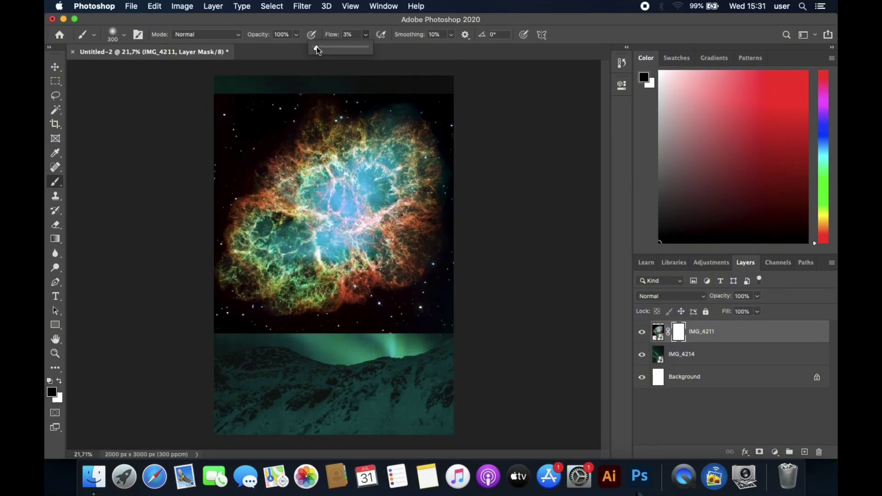
# Paint IMG_4211's mask at 5% brush flow to fade the nebula's top-left edge and bright centre.
pyautogui.moveTo(365, 35); pyautogui.dragTo(321, 46)
pyautogui.moveTo(271, 98)
pyautogui.mouseDown()
pyautogui.moveTo(248, 85)
pyautogui.moveTo(398, 96)
pyautogui.moveTo(463, 340)
pyautogui.moveTo(438, 348)
pyautogui.moveTo(285, 311)
pyautogui.moveTo(395, 302)
pyautogui.moveTo(268, 82)
pyautogui.moveTo(202, 237)
pyautogui.mouseUp()
pyautogui.hotkey('shift', '1')
pyautogui.hotkey('shift', '2')
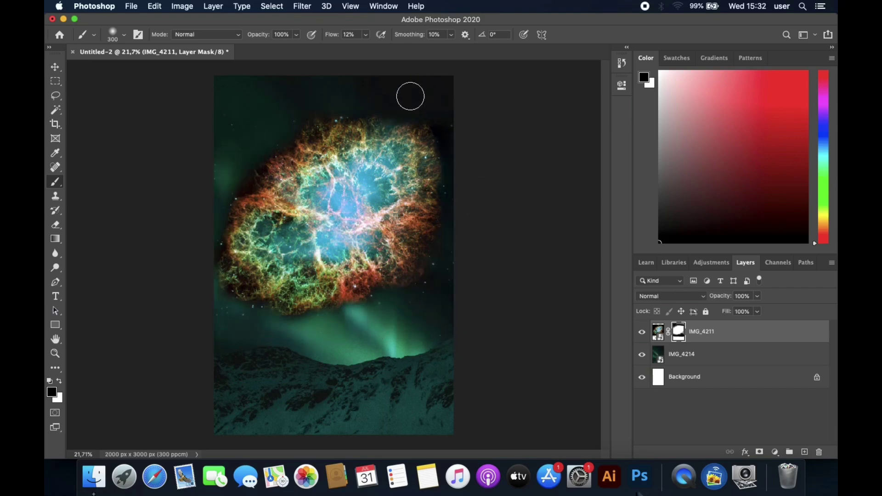
pyautogui.hotkey('shift', '0')
pyautogui.hotkey('shift', '5')
pyautogui.moveTo(262, 177)
pyautogui.mouseDown()
pyautogui.moveTo(297, 198)
pyautogui.moveTo(362, 118)
pyautogui.moveTo(370, 311)
pyautogui.moveTo(266, 282)
pyautogui.moveTo(229, 292)
pyautogui.moveTo(228, 212)
pyautogui.moveTo(438, 176)
pyautogui.moveTo(416, 130)
pyautogui.mouseUp()
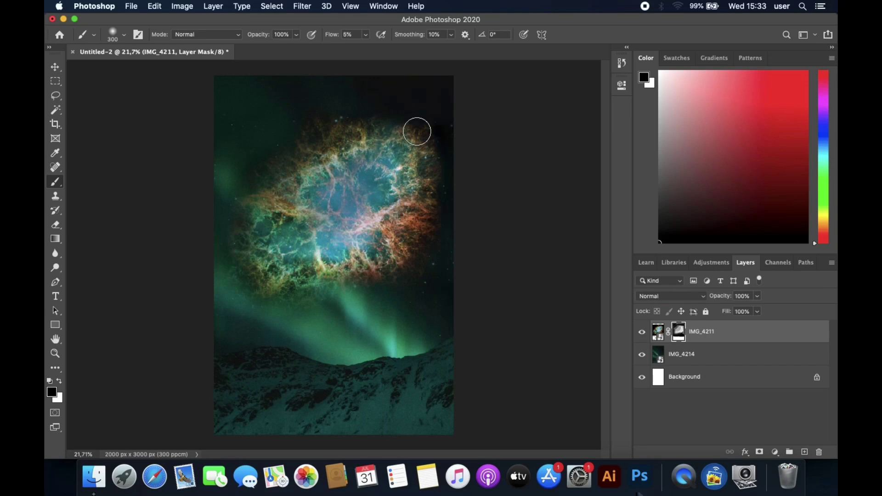
# Scale the nebula up with Free Transform and mask out its upper-right area.
pyautogui.hotkey('ctrl', 't')
pyautogui.moveTo(454, 334); pyautogui.dragTo(486, 365)
pyautogui.press('Return')
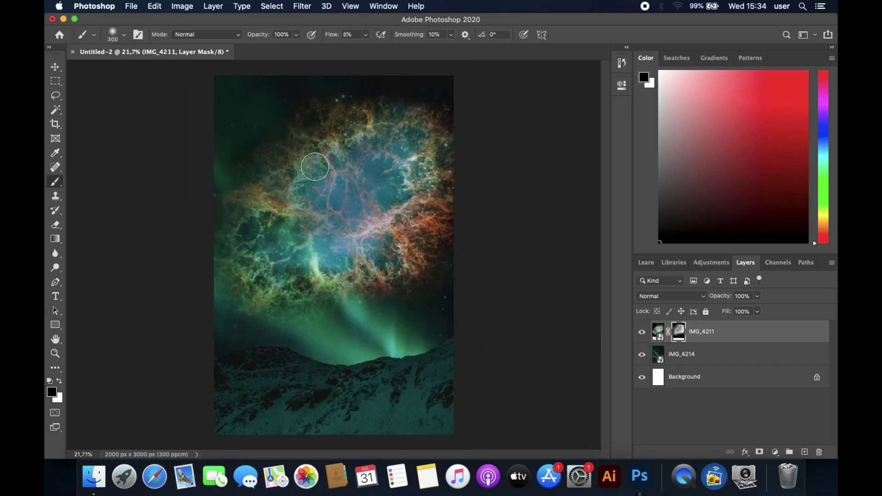
pyautogui.moveTo(390, 93)
pyautogui.mouseDown()
pyautogui.moveTo(421, 138)
pyautogui.moveTo(425, 246)
pyautogui.moveTo(374, 359)
pyautogui.mouseUp()
# Shrink the ring nebula, move it up into the sky, and give it a layer mask.
pyautogui.moveTo(510, 279); pyautogui.dragTo(462, 321)
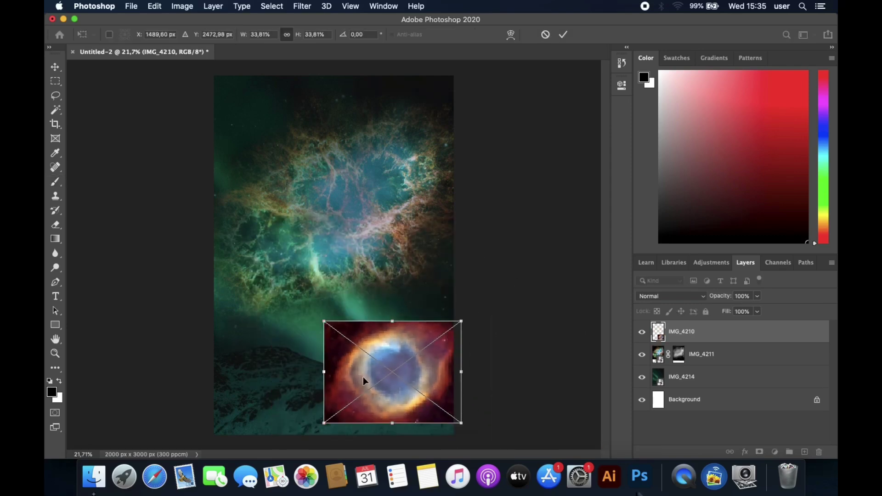
pyautogui.moveTo(363, 376); pyautogui.dragTo(387, 308)
pyautogui.press('Return')
pyautogui.click(760, 452)
# Fade the ring nebula's top, bottom, left and right edges into the green, with 4% smoothing.
pyautogui.moveTo(329, 285)
pyautogui.mouseDown()
pyautogui.moveTo(316, 359)
pyautogui.moveTo(338, 360)
pyautogui.moveTo(339, 347)
pyautogui.moveTo(393, 362)
pyautogui.mouseUp()
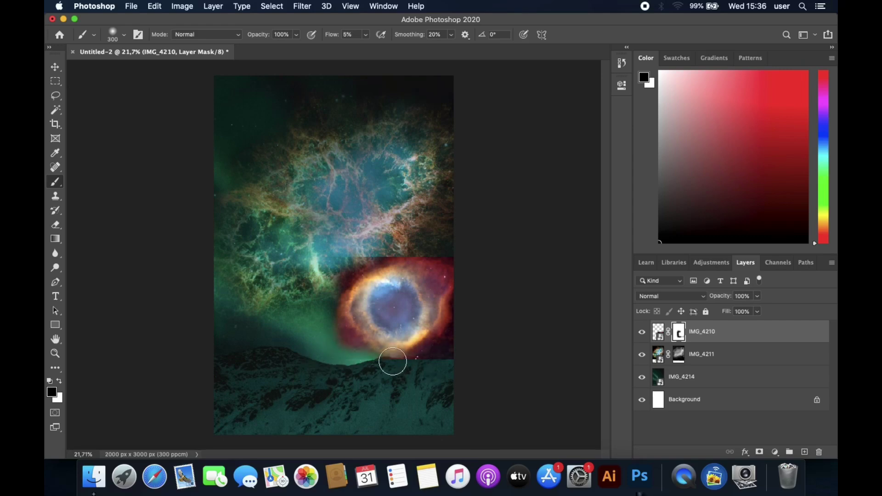
pyautogui.moveTo(441, 374); pyautogui.dragTo(440, 367)
pyautogui.moveTo(360, 255)
pyautogui.mouseDown()
pyautogui.moveTo(429, 256)
pyautogui.moveTo(423, 261)
pyautogui.mouseUp()
pyautogui.moveTo(451, 35); pyautogui.dragTo(435, 51)
pyautogui.moveTo(340, 285)
pyautogui.mouseDown()
pyautogui.moveTo(360, 369)
pyautogui.moveTo(381, 276)
pyautogui.moveTo(443, 264)
pyautogui.moveTo(445, 311)
pyautogui.moveTo(333, 315)
pyautogui.mouseUp()
# Place the tiger image IMG_4205 and begin a Pen path around the tiger.
pyautogui.press('Return')
pyautogui.press('p')
pyautogui.scroll(2, 301, 312)
pyautogui.click(373, 294)
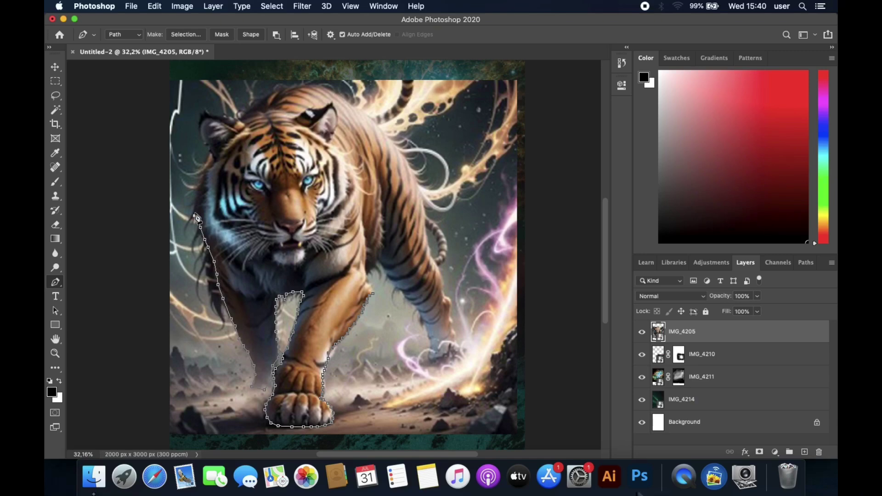
# Trace the Pen path along the tiger's side and body and close it.
pyautogui.scroll(3, 202, 143)
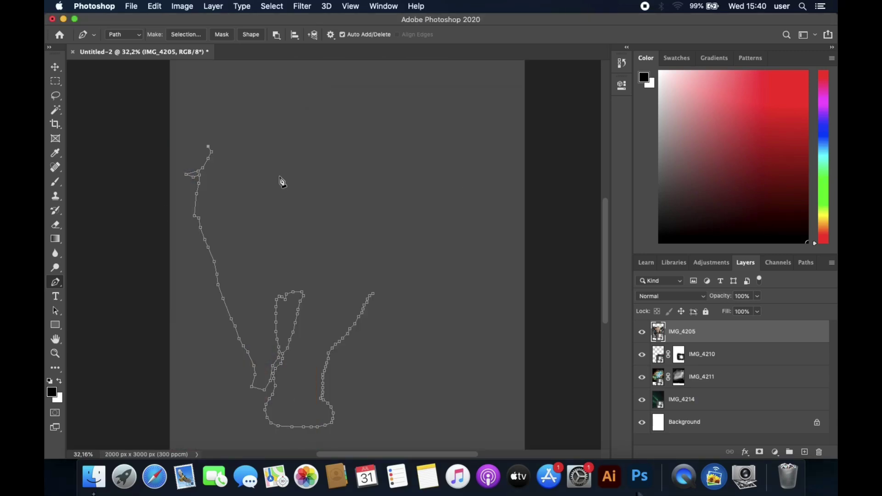
pyautogui.moveTo(254, 131); pyautogui.dragTo(289, 105)
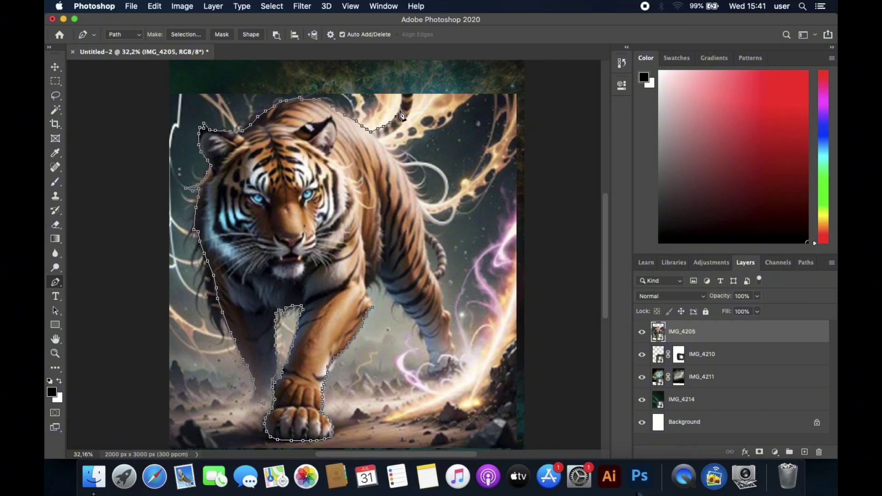
pyautogui.moveTo(415, 292); pyautogui.dragTo(450, 315)
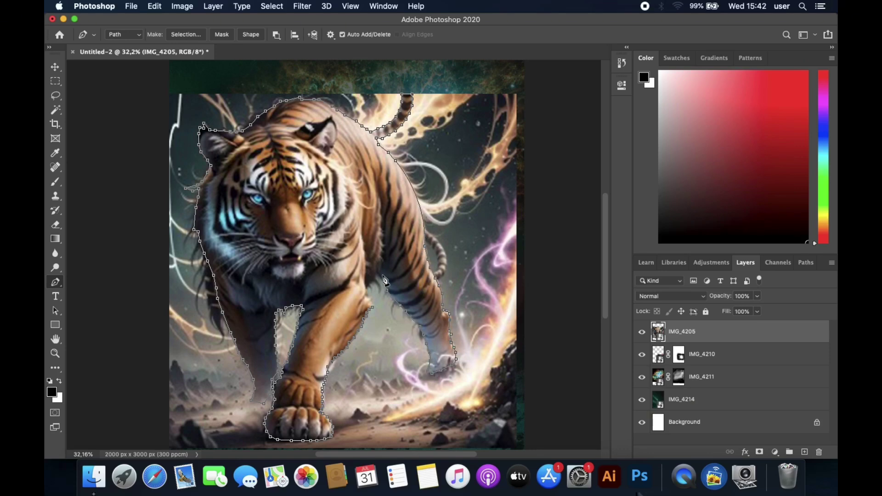
pyautogui.click(375, 313)
# Turn the tiger path into a selection and mask out IMG_4205's background.
pyautogui.click(504, 184)
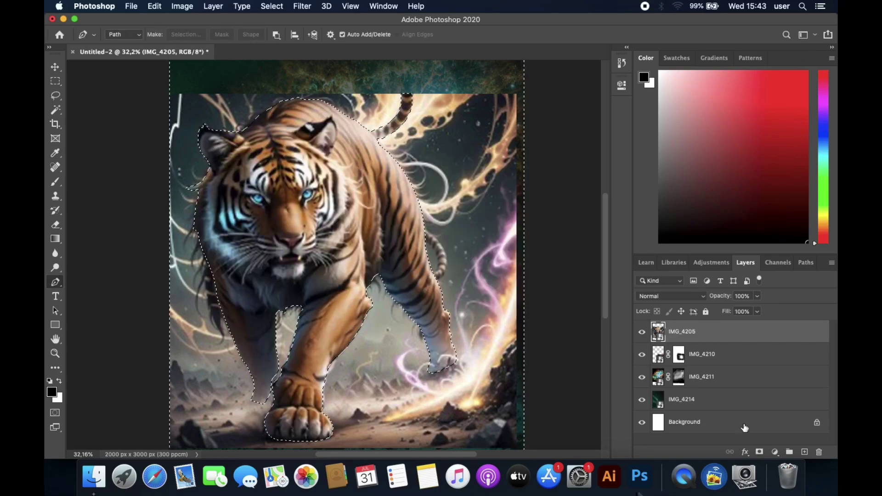
pyautogui.press('i')
pyautogui.click(760, 452)
pyautogui.press('v')
pyautogui.press('super+t')
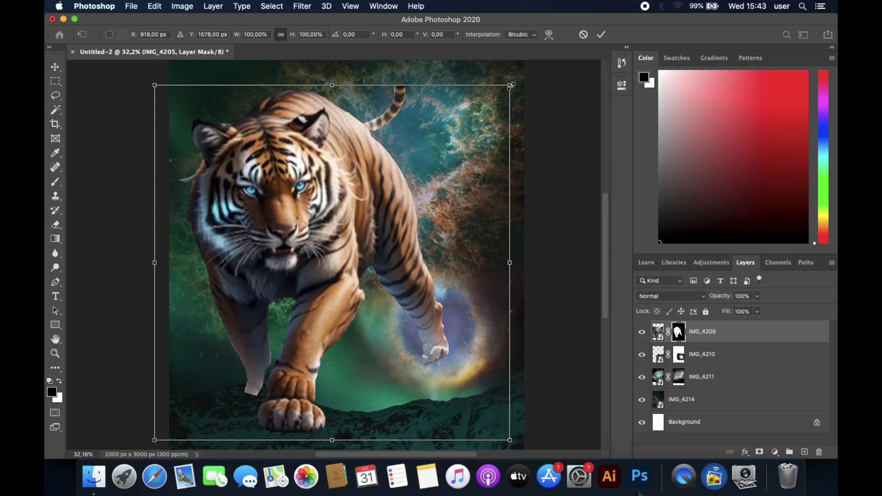
# Scale the tiger down and move it lower onto the ground.
pyautogui.moveTo(511, 86); pyautogui.dragTo(482, 111)
pyautogui.press('Return')
pyautogui.press('super+minus')
pyautogui.moveTo(334, 235); pyautogui.dragTo(333, 244)
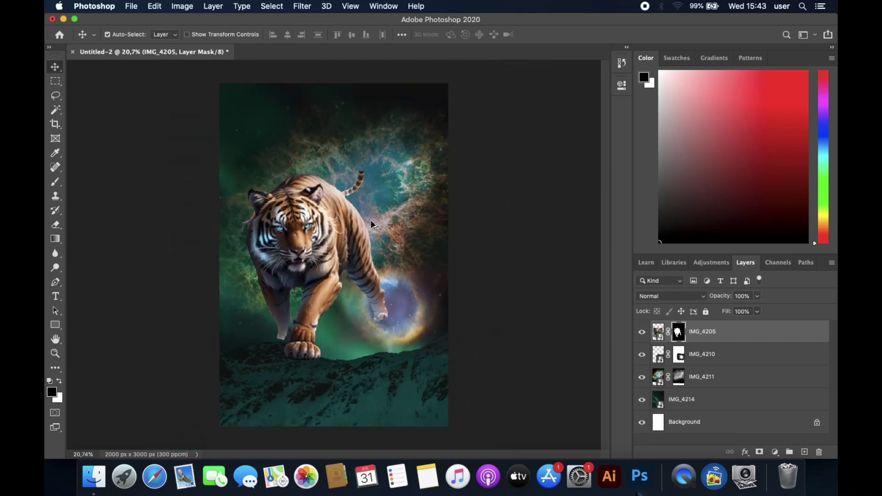
# Blend the tiger's front paw tip into the ground with a small brush on its mask.
pyautogui.press('b')
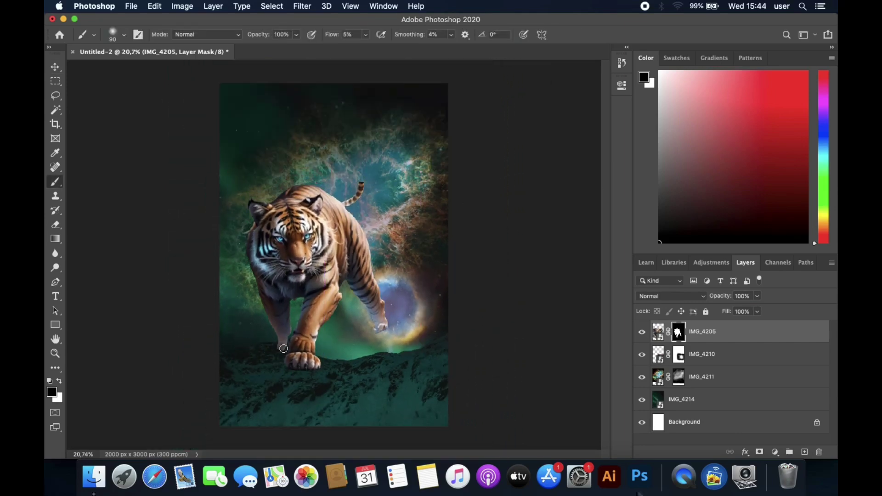
pyautogui.scroll(5, 284, 348)
pyautogui.scroll(5, 283, 349)
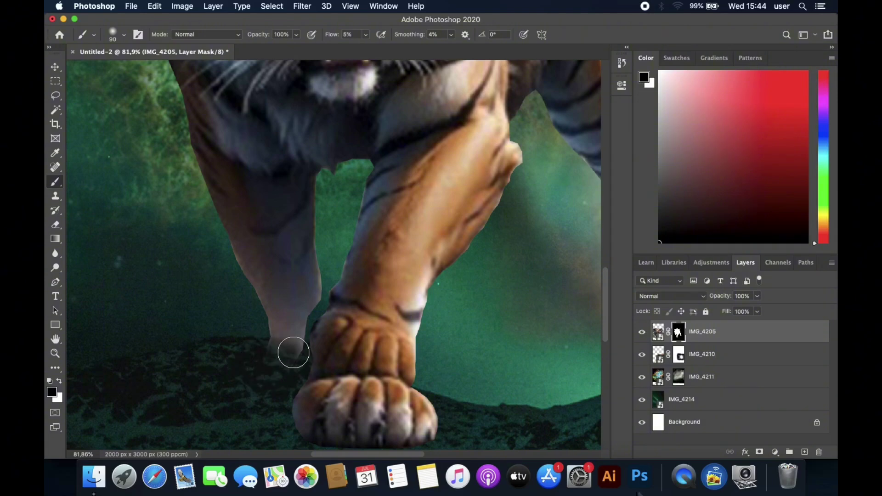
pyautogui.press('[')
pyautogui.moveTo(293, 352); pyautogui.dragTo(299, 355)
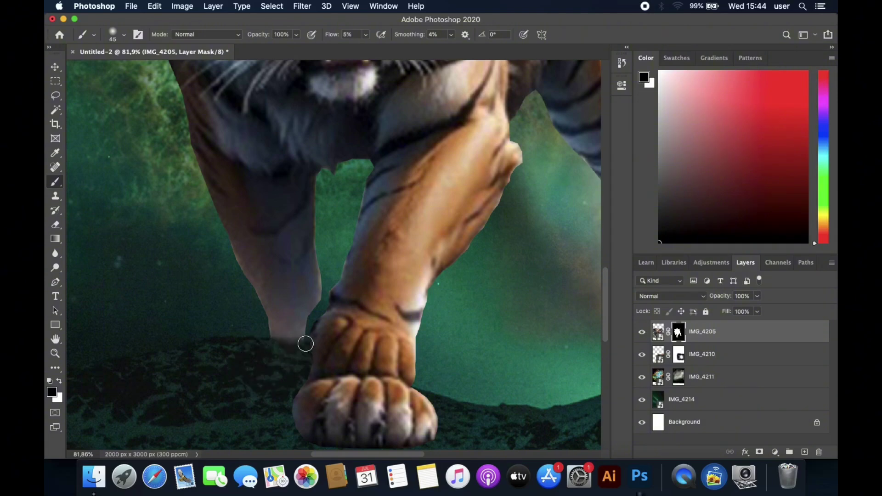
pyautogui.scroll(-9, 293, 313)
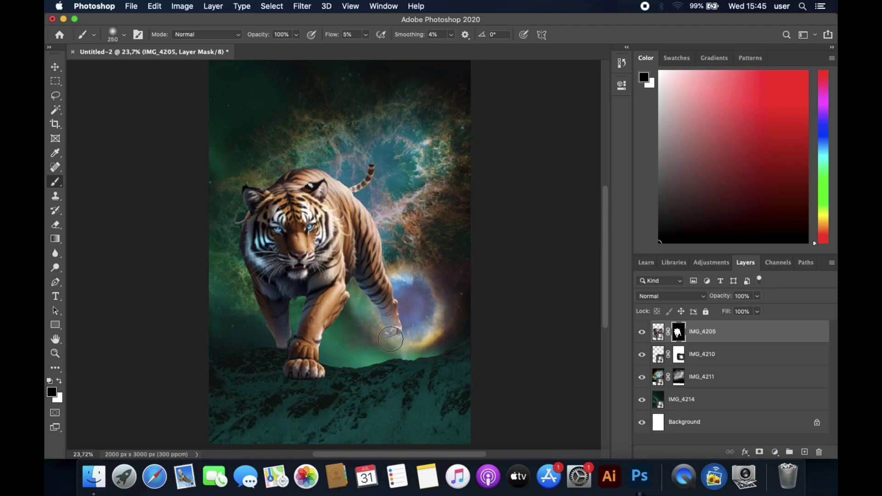
pyautogui.scroll(-2, 444, 374)
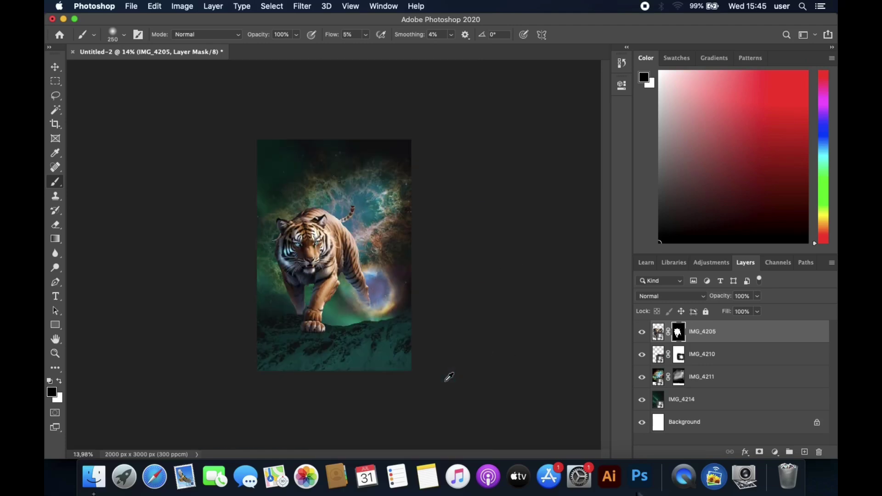
pyautogui.press('[')
pyautogui.press('[')
pyautogui.press('[')
pyautogui.scroll(3, 373, 140)
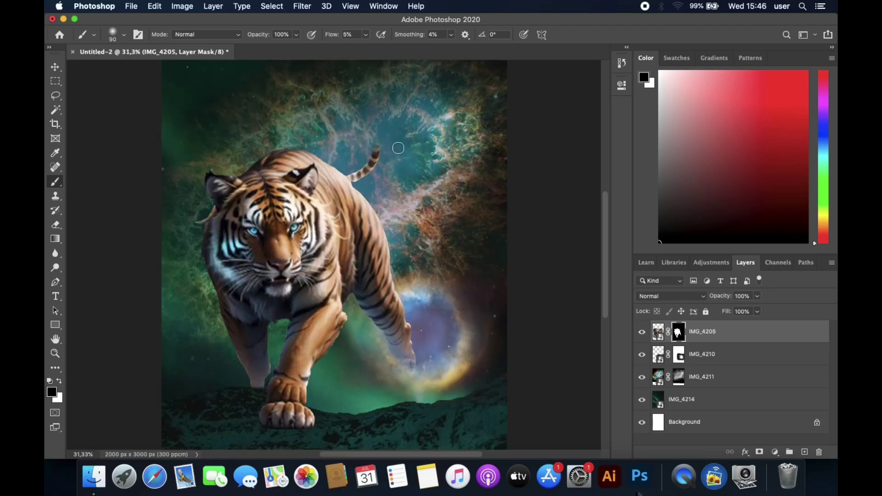
pyautogui.scroll(-1, 440, 278)
# Pen-select the tiger's tail and copy it onto its own layer.
pyautogui.press('p')
pyautogui.click(338, 187)
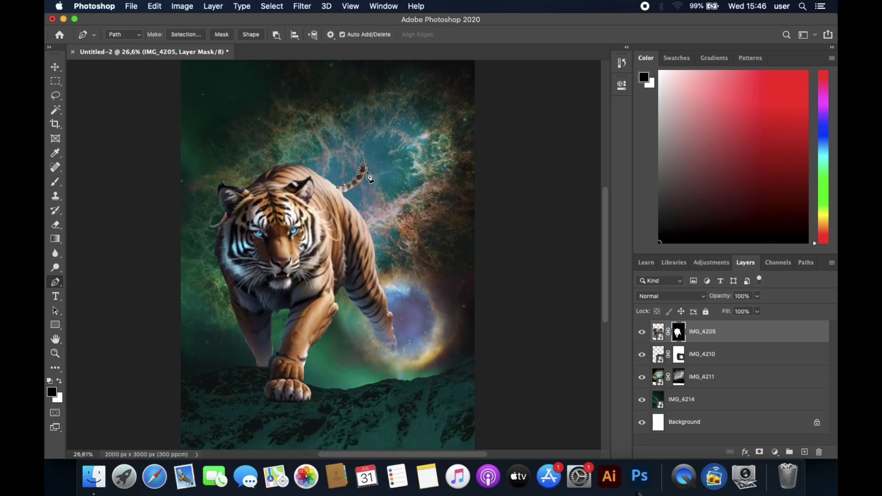
pyautogui.rightClick(349, 197)
pyautogui.click(368, 218)
pyautogui.click(504, 183)
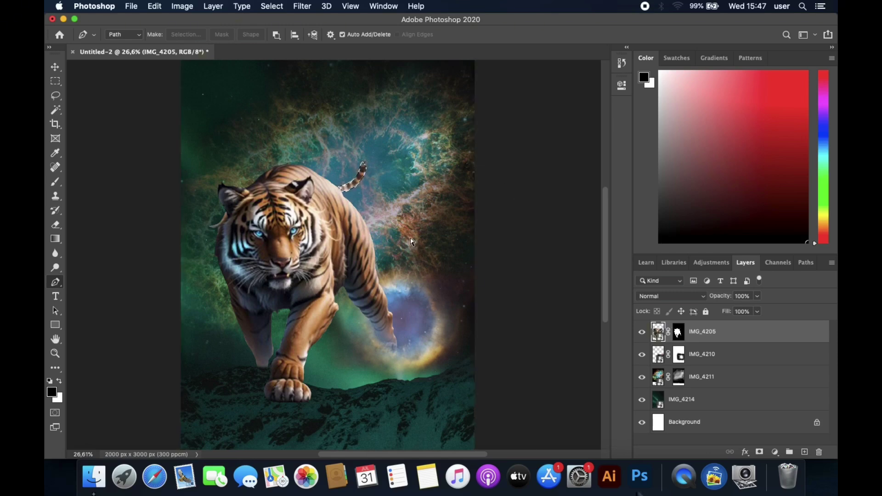
pyautogui.hotkey('ctrl', 'j')
# Move the tail copy up and rotate it into an upright curl.
pyautogui.moveTo(353, 177); pyautogui.dragTo(372, 147)
pyautogui.hotkey('ctrl', 't')
pyautogui.moveTo(399, 207)
pyautogui.mouseDown()
pyautogui.moveTo(429, 177)
pyautogui.moveTo(465, 174)
pyautogui.moveTo(449, 125)
pyautogui.mouseUp()
pyautogui.press('Return')
pyautogui.hotkey('ctrl', 't')
pyautogui.press('Return')
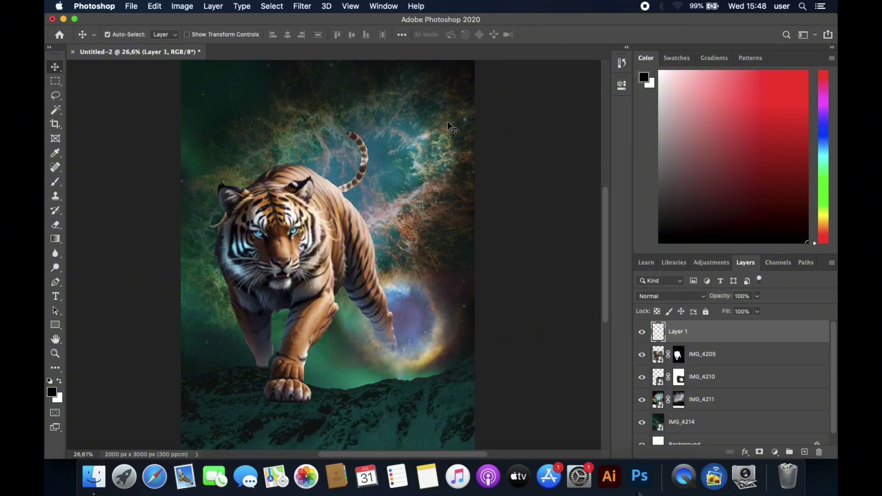
# Add a layer mask to the tail copy and paint on it.
pyautogui.scroll(3, 376, 177)
pyautogui.click(760, 452)
pyautogui.press('b')
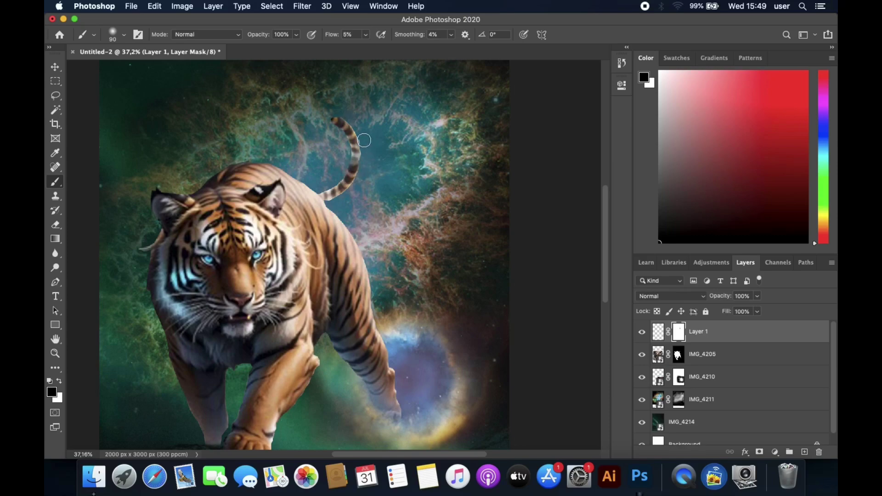
pyautogui.scroll(-3, 473, 137)
pyautogui.scroll(5, 478, 135)
pyautogui.press('v')
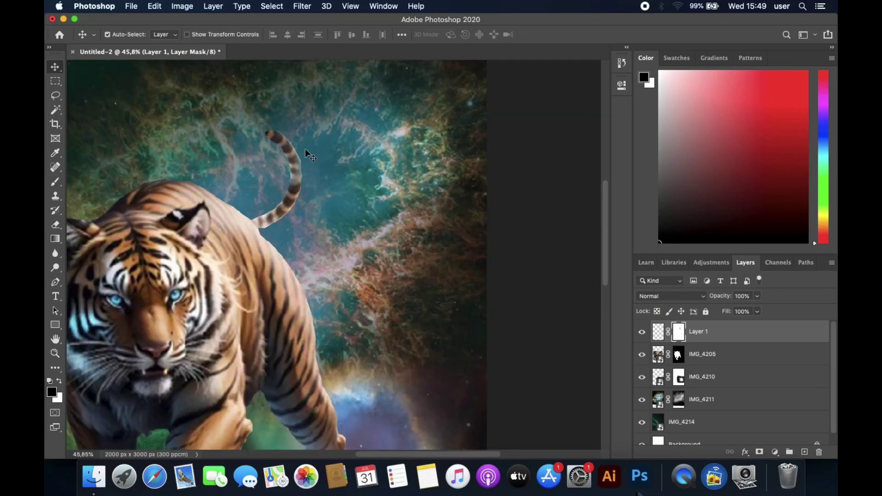
pyautogui.scroll(-10, 325, 113)
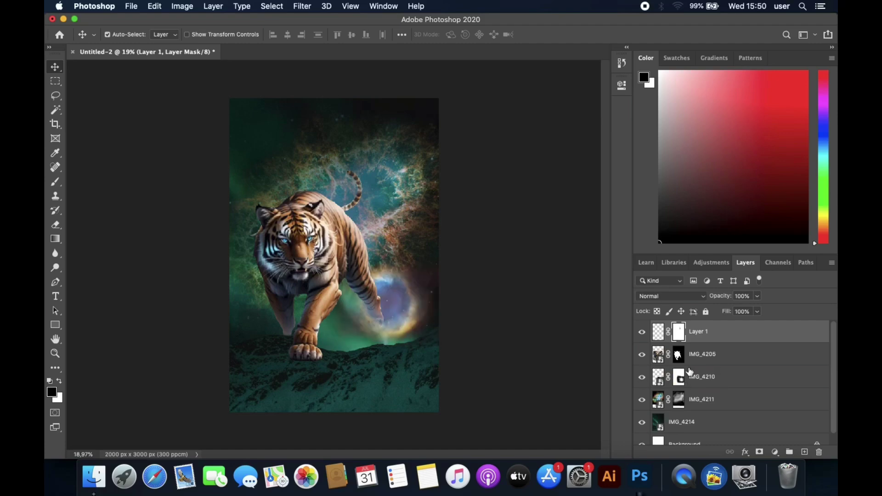
# Merge the tail layer into the tiger and add an Exposure adjustment layer.
pyautogui.keyDown('shift'); pyautogui.click(735, 354); pyautogui.keyUp('shift')
pyautogui.rightClick(741, 357)
pyautogui.click(636, 409)
pyautogui.click(711, 262)
pyautogui.click(704, 288)
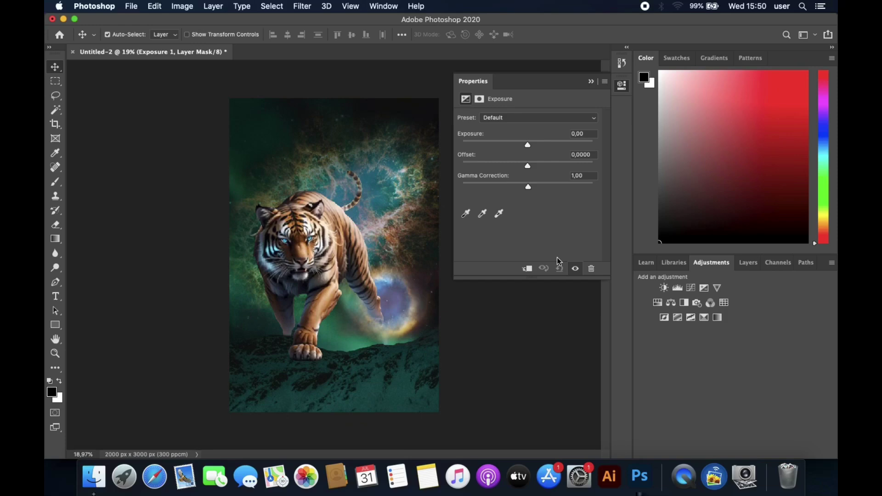
# Add Exposure 2 set to -1,90 and invert its mask to black.
pyautogui.click(703, 287)
pyautogui.moveTo(527, 145); pyautogui.dragTo(509, 145)
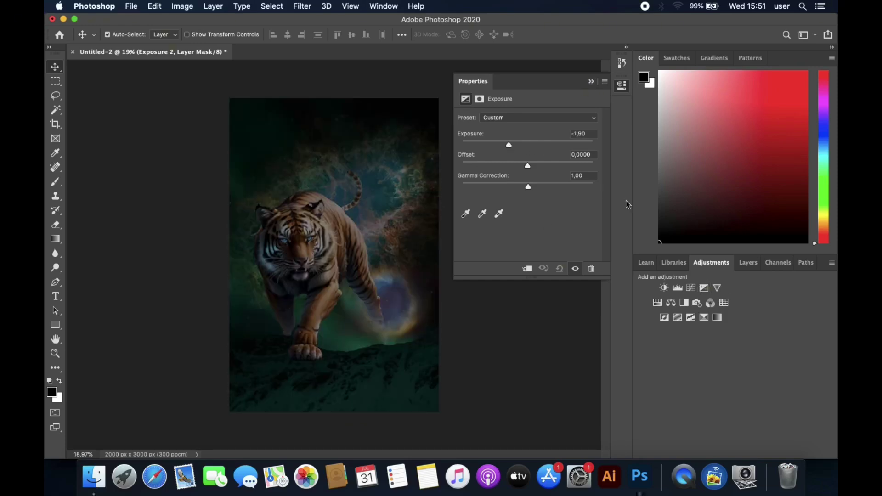
pyautogui.click(745, 262)
pyautogui.hotkey('ctrl', 'i')
pyautogui.press('b')
pyautogui.click(621, 85)
pyautogui.scroll(2, 326, 255)
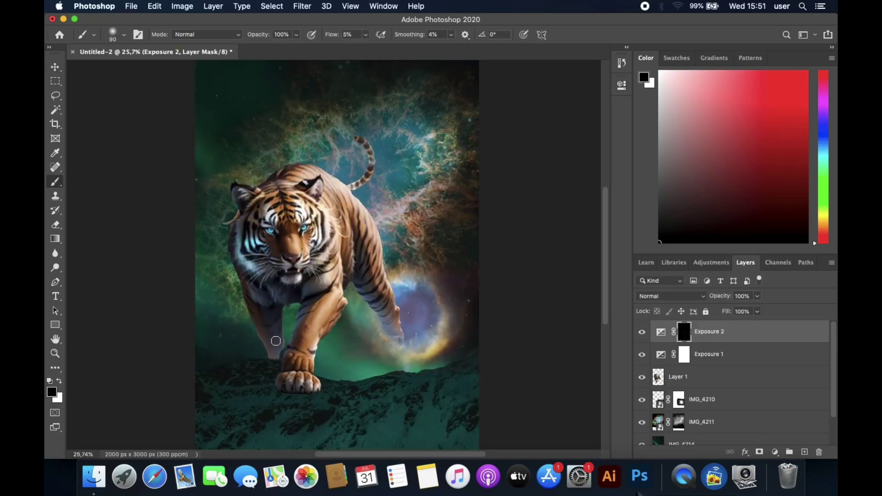
# Lasso the tiger's front leg and left side, paint white on the mask, then deselect.
pyautogui.press('l')
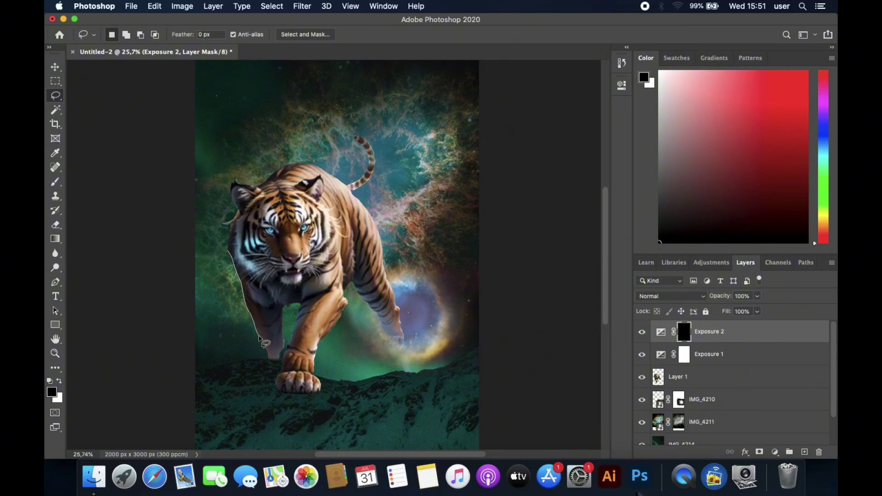
pyautogui.moveTo(284, 347); pyautogui.dragTo(269, 287)
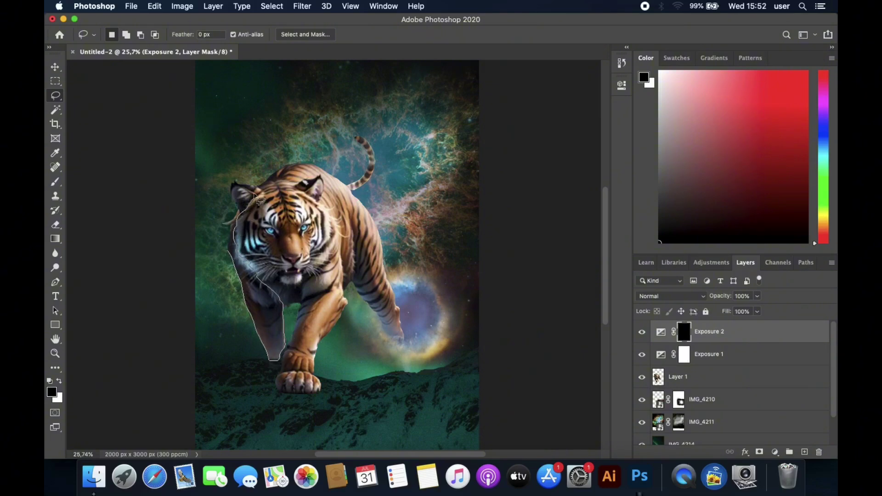
pyautogui.moveTo(229, 255); pyautogui.dragTo(231, 257)
pyautogui.press('b')
pyautogui.press('x')
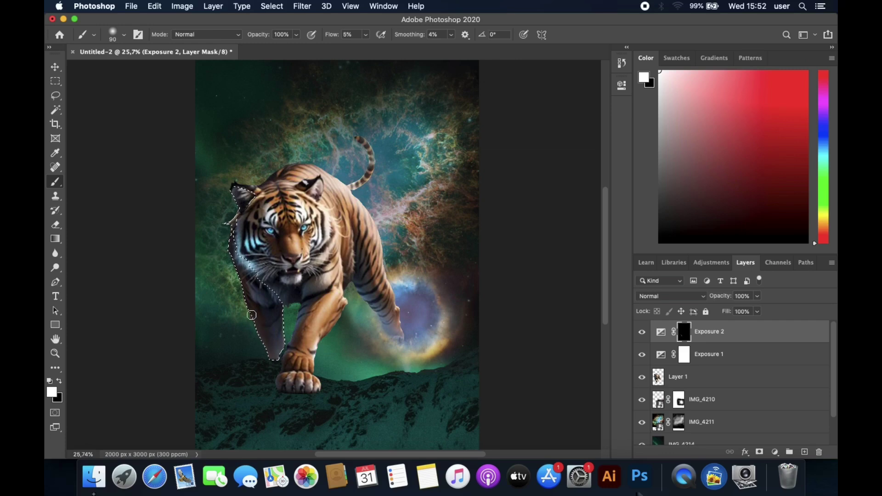
pyautogui.moveTo(250, 318); pyautogui.dragTo(231, 249)
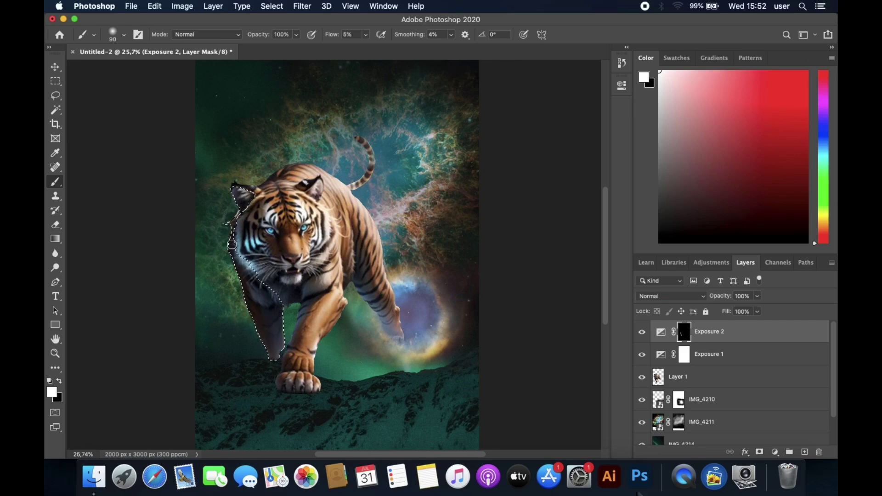
pyautogui.press('super+d')
pyautogui.scroll(3, 239, 214)
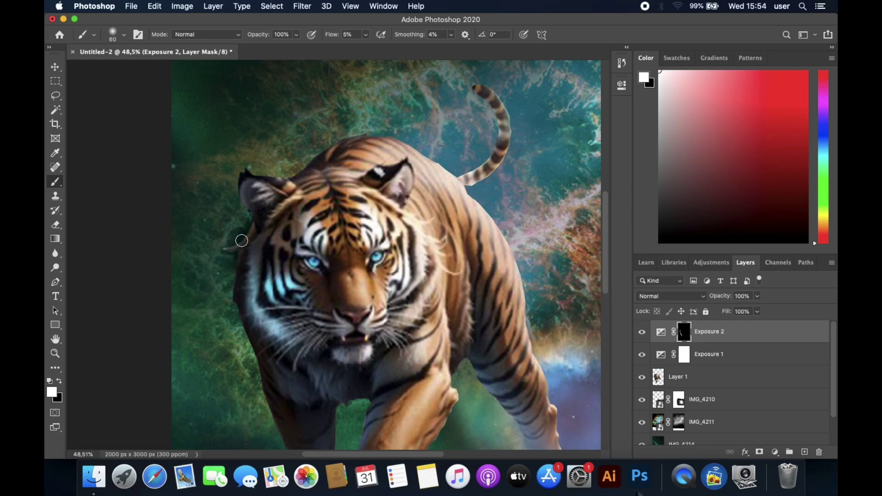
pyautogui.scroll(-5, 441, 347)
pyautogui.scroll(2, 440, 353)
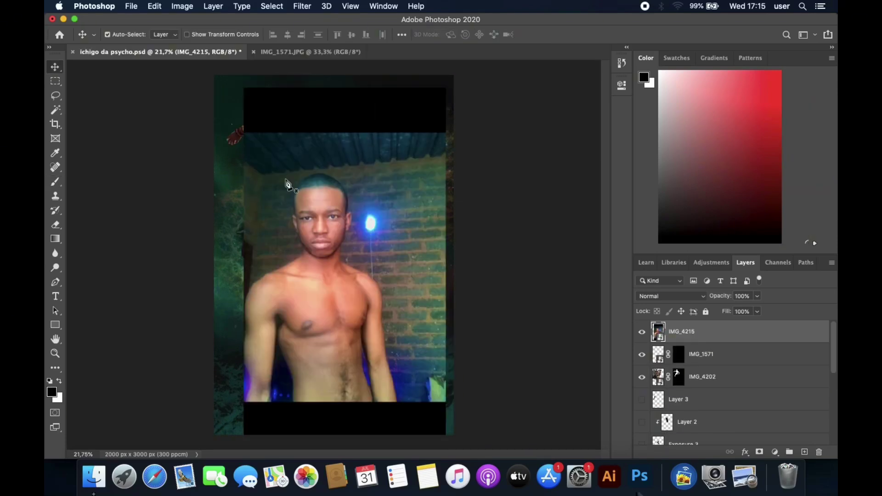
# Trace the man's head and neck with the Pen tool and make it a selection.
pyautogui.press('p')
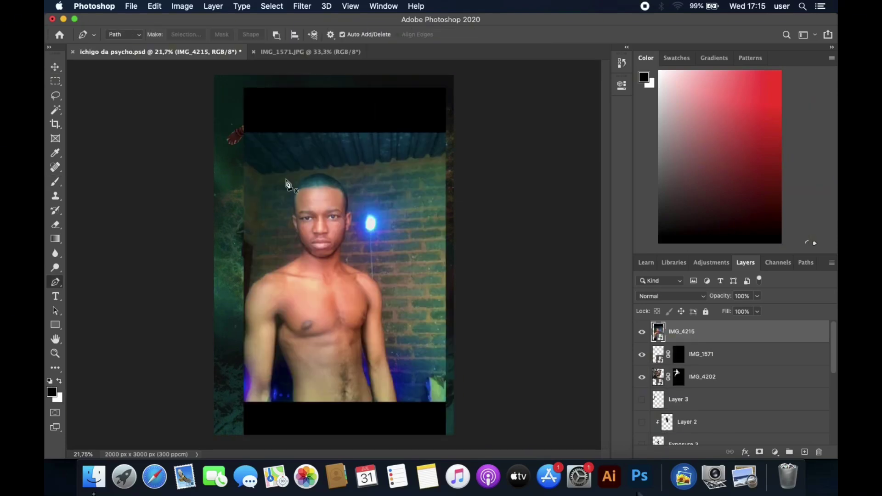
pyautogui.scroll(3, 312, 256)
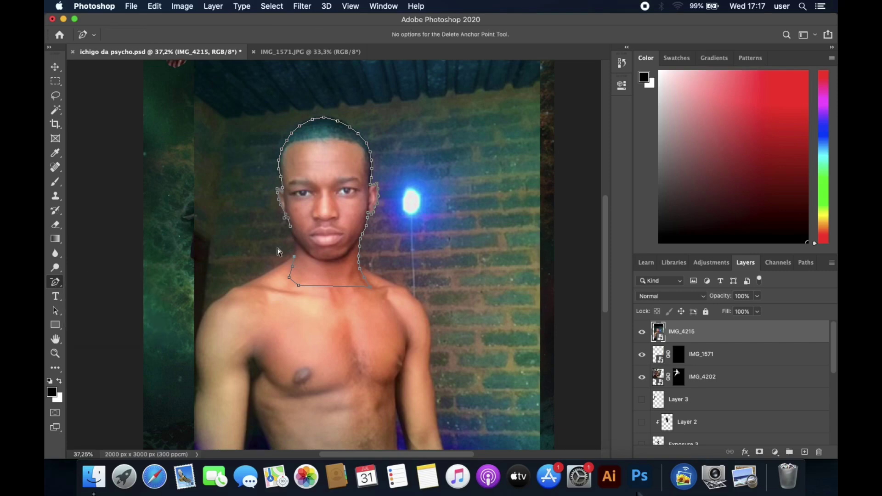
pyautogui.click(293, 232)
pyautogui.hotkey('ctrl', 'Return')
# Copy the head onto new Layer 4 and move it up toward the rider.
pyautogui.hotkey('ctrl', 'c')
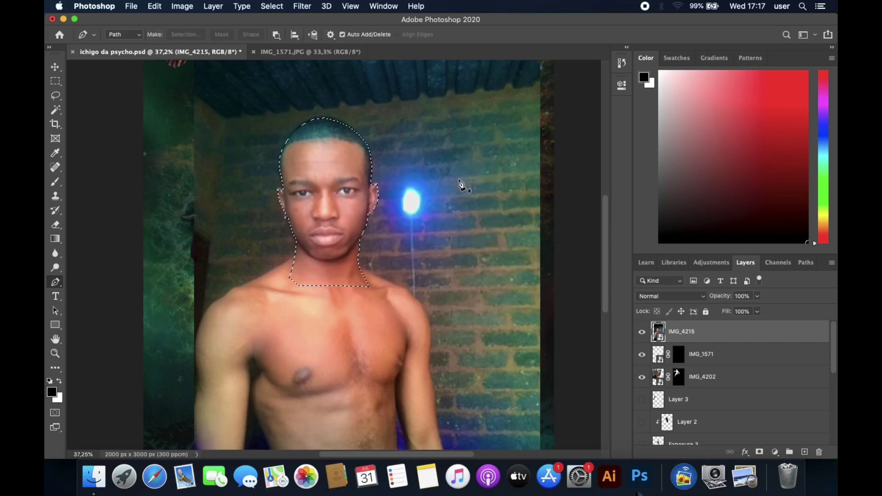
pyautogui.hotkey('ctrl', 'v')
pyautogui.press('v')
pyautogui.moveTo(318, 166)
pyautogui.mouseDown()
pyautogui.moveTo(321, 196)
pyautogui.moveTo(317, 112)
pyautogui.mouseUp()
pyautogui.scroll(5, 317, 112)
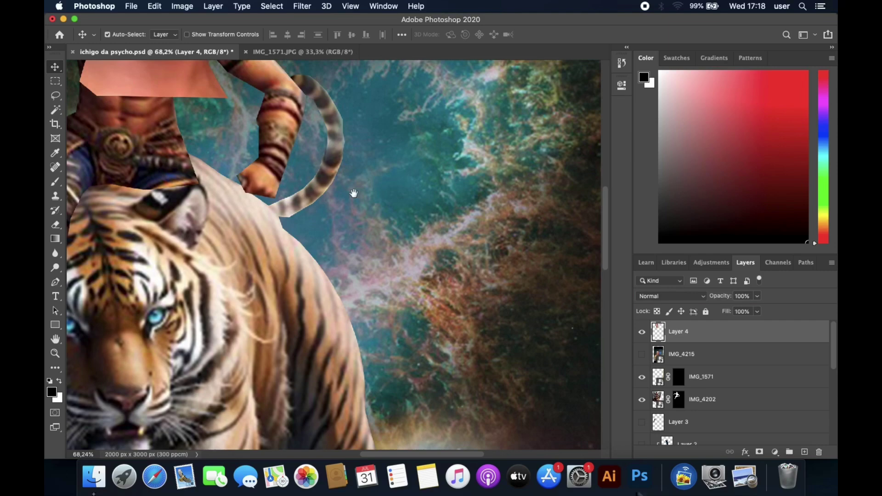
# Shrink the head layer to suit the rider and show the man's photo layer again.
pyautogui.hotkey('ctrl', 't')
pyautogui.moveTo(453, 370); pyautogui.dragTo(323, 274)
pyautogui.press('Return')
pyautogui.click(642, 355)
pyautogui.hotkey('ctrl', '-')
pyautogui.hotkey('ctrl', '-')
pyautogui.hotkey('ctrl', '-')
# Trace the man's torso with the Pen tool and convert it to a selection.
pyautogui.press('p')
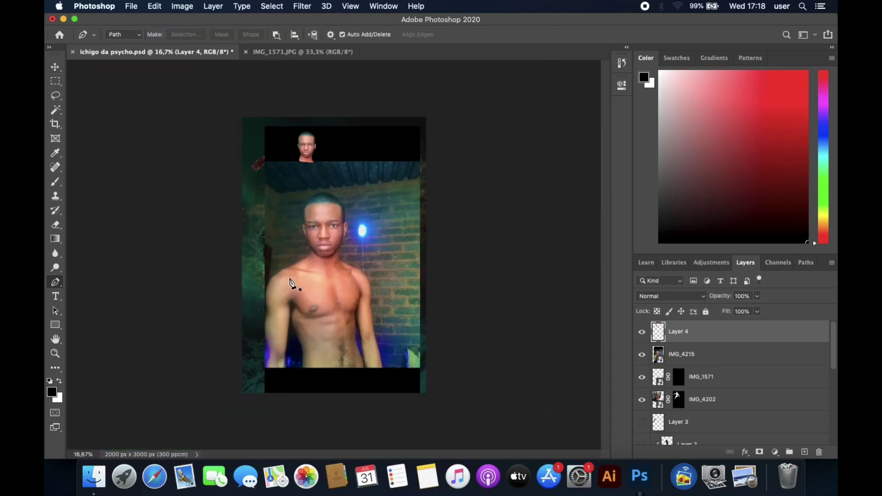
pyautogui.click(292, 311)
pyautogui.click(294, 324)
pyautogui.click(299, 339)
pyautogui.click(302, 348)
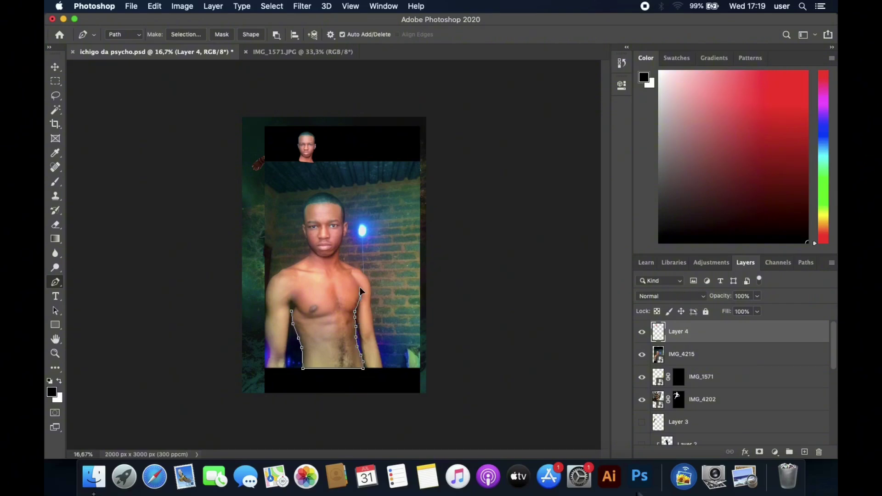
pyautogui.hotkey('ctrl', 'Return')
# Mask IMG_4215 down to the torso and move it up over the rider.
pyautogui.click(760, 452)
pyautogui.hotkey('ctrl', 'z')
pyautogui.click(703, 354)
pyautogui.click(760, 452)
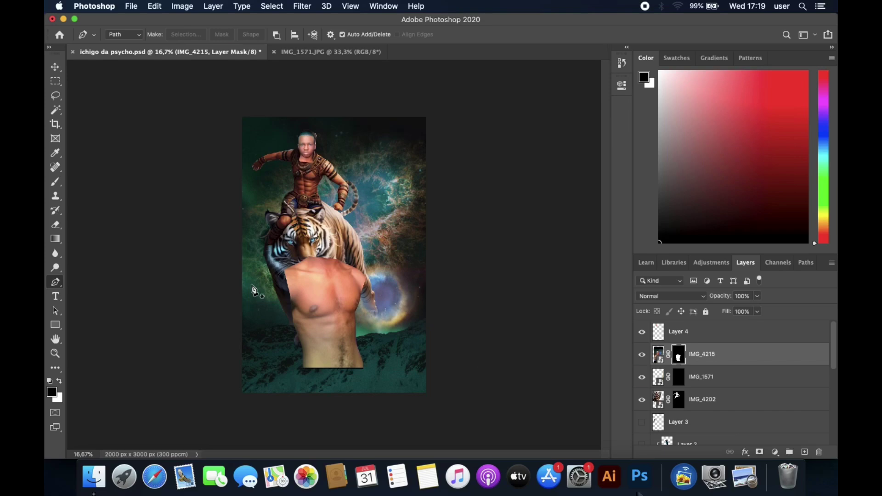
pyautogui.click(132, 6)
pyautogui.press('Escape')
pyautogui.press('v')
pyautogui.moveTo(347, 322); pyautogui.dragTo(326, 217)
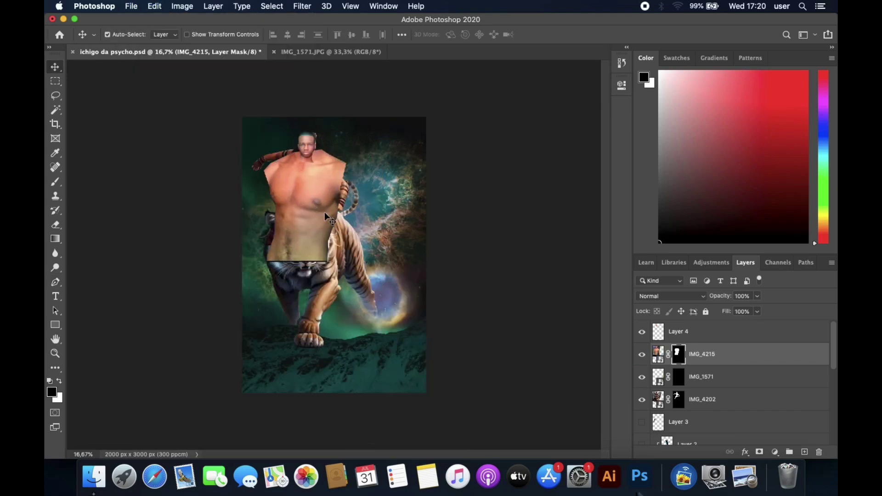
pyautogui.scroll(3, 329, 219)
# Shrink the torso to about half size and tilt it slightly.
pyautogui.hotkey('ctrl', 't')
pyautogui.moveTo(445, 210)
pyautogui.mouseDown()
pyautogui.moveTo(351, 210)
pyautogui.moveTo(373, 210)
pyautogui.moveTo(365, 202)
pyautogui.mouseUp()
pyautogui.moveTo(321, 230); pyautogui.dragTo(328, 241)
pyautogui.moveTo(381, 363); pyautogui.dragTo(389, 356)
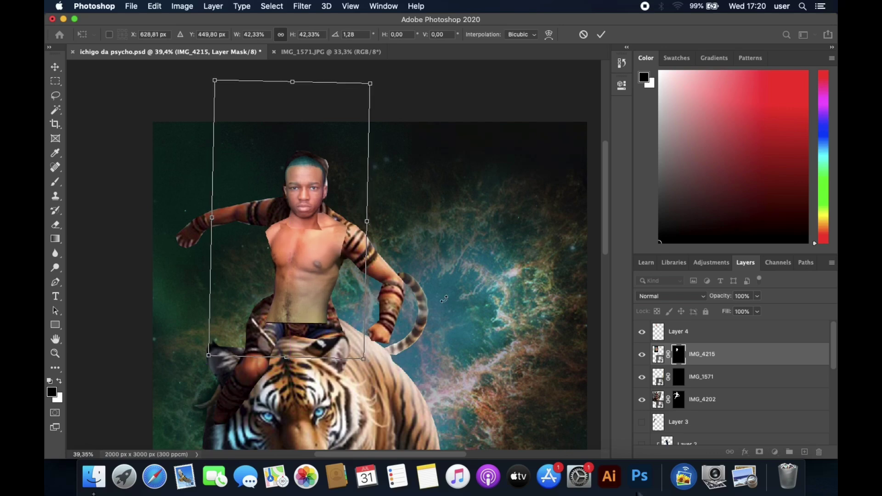
pyautogui.press('Return')
# Set the torso over the rider's chest, seat the head on its neck, and mask the head.
pyautogui.click(641, 331)
pyautogui.moveTo(306, 271); pyautogui.dragTo(296, 254)
pyautogui.click(641, 331)
pyautogui.moveTo(307, 184); pyautogui.dragTo(311, 191)
pyautogui.click(760, 453)
pyautogui.press('b')
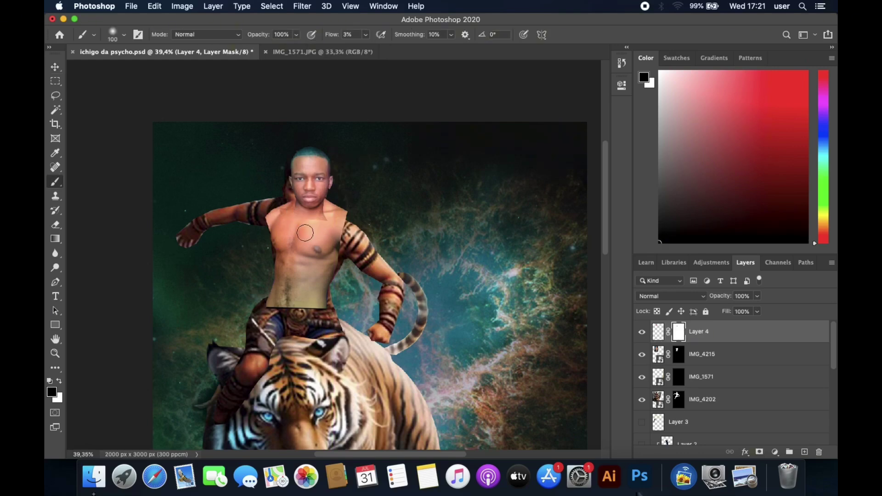
# Paint along the neck seam on Layer 4's mask to blend the head into the chest.
pyautogui.scroll(5, 314, 248)
pyautogui.scroll(-2, 239, 120)
pyautogui.moveTo(241, 136)
pyautogui.mouseDown()
pyautogui.moveTo(335, 118)
pyautogui.moveTo(245, 131)
pyautogui.mouseUp()
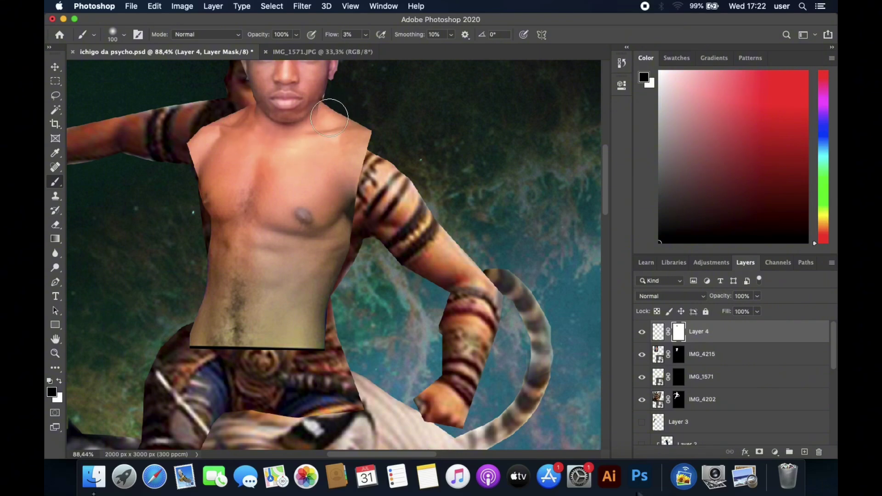
pyautogui.press('[')
pyautogui.press('[')
pyautogui.press('[')
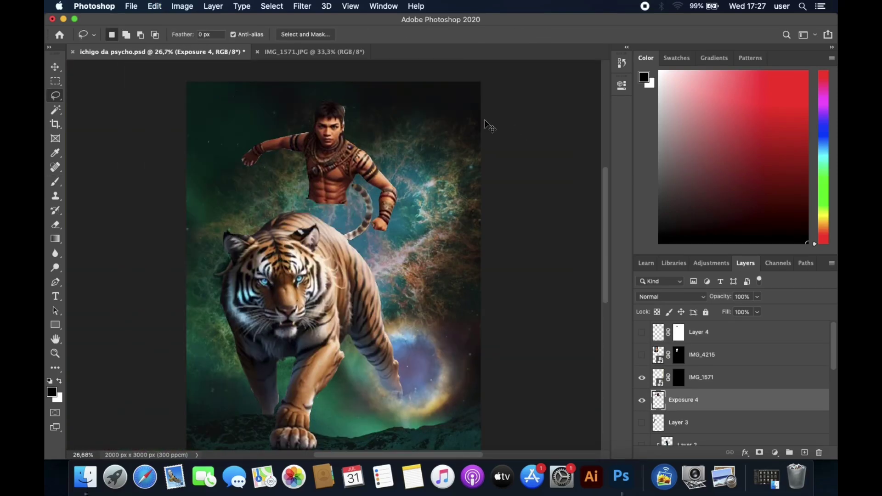
# Move the legs and belt onto the tiger's back, nudge the head up, and bring Layer 5 to the top.
pyautogui.moveTo(327, 233); pyautogui.dragTo(277, 215)
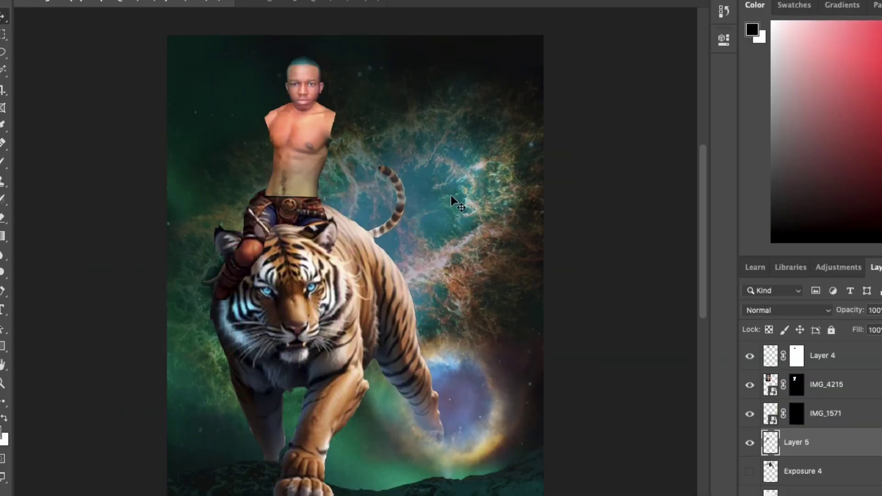
pyautogui.moveTo(304, 93); pyautogui.dragTo(303, 83)
pyautogui.click(793, 444)
pyautogui.hotkey('ctrl', 'shift', ']')
# Mask out the leftover leg and arm over the tiger's ear, then reposition the torso.
pyautogui.press('b')
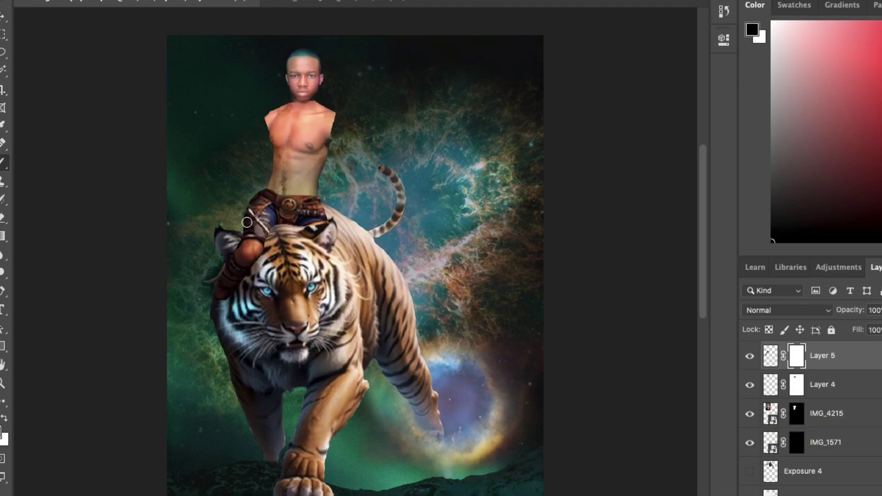
pyautogui.moveTo(239, 269)
pyautogui.mouseDown()
pyautogui.moveTo(233, 263)
pyautogui.moveTo(264, 238)
pyautogui.mouseUp()
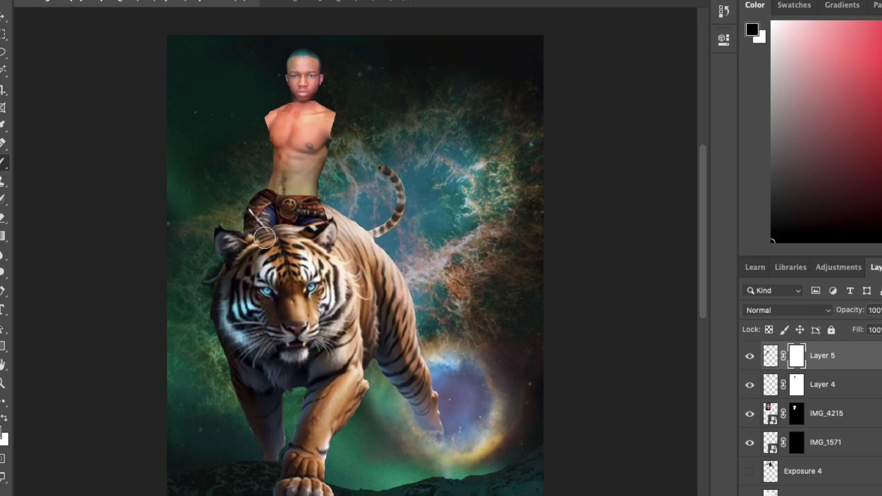
pyautogui.press('v')
pyautogui.moveTo(313, 135); pyautogui.dragTo(308, 148)
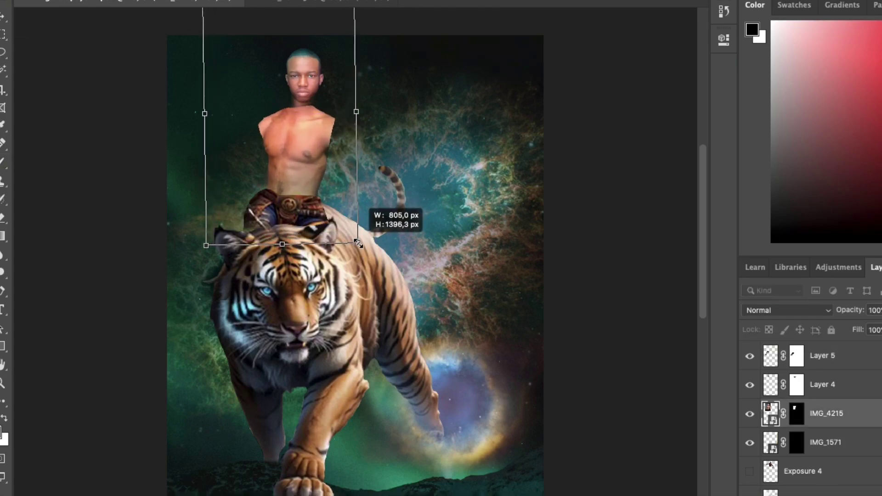
# Nudge the IMG_4215 torso slightly up and left, then target Layer 4's mask with the brush.
pyautogui.moveTo(307, 174); pyautogui.dragTo(303, 166)
pyautogui.hotkey('ctrl', '\\')
pyautogui.press('b')
pyautogui.press('x')
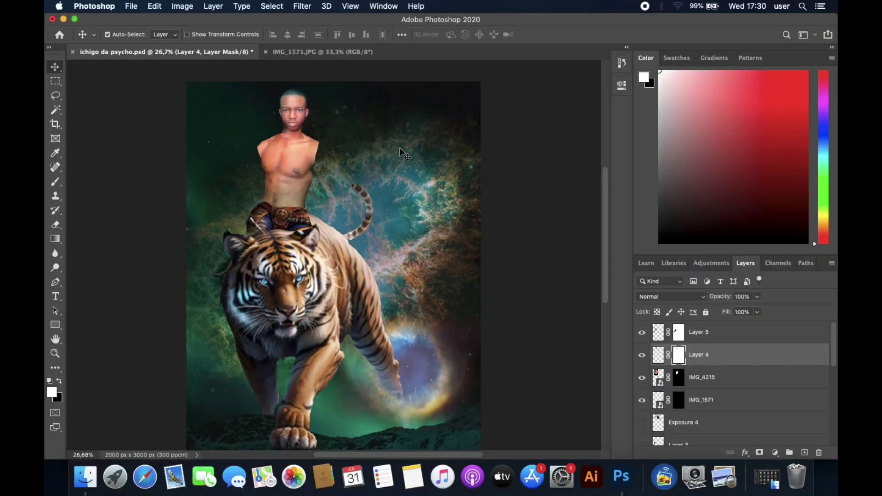
# Paint Layer 4's mask around the neck with a smaller brush, alternating black and white.
pyautogui.scroll(10, 378, 120)
pyautogui.scroll(-10, 378, 121)
pyautogui.press('[')
pyautogui.press('[')
pyautogui.press('[')
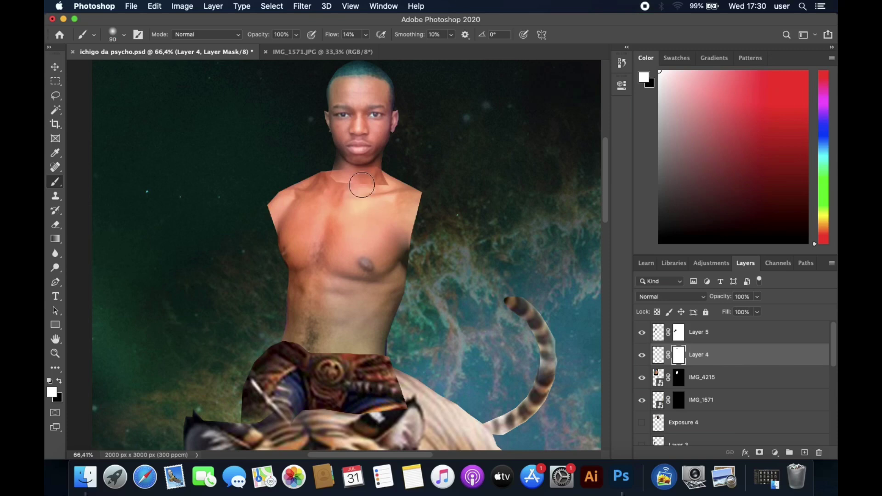
pyautogui.press('x')
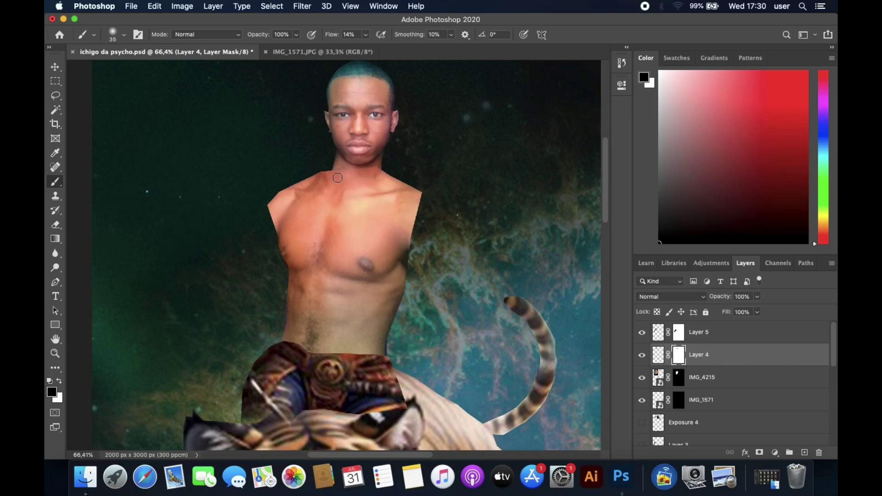
pyautogui.press('x')
pyautogui.scroll(-5, 378, 167)
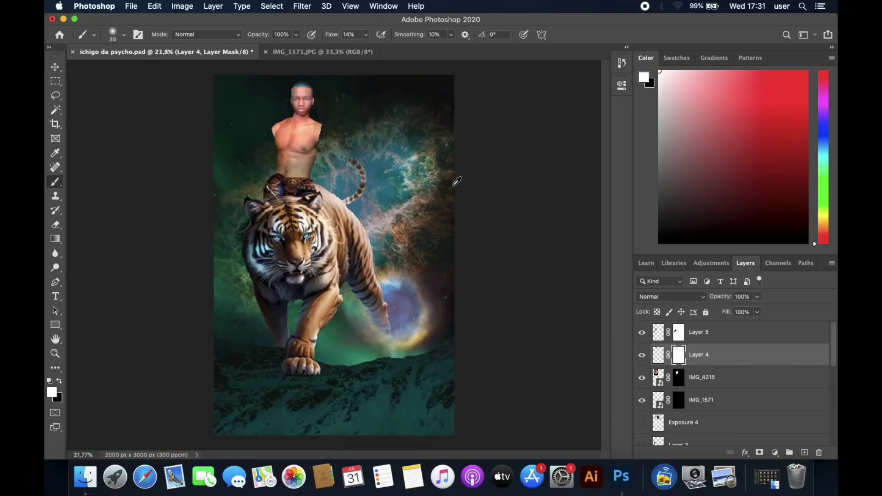
pyautogui.scroll(-1, 644, 402)
# Show Exposure 4, lasso the rider's bracer-wrapped arm, and copy it to its own layer.
pyautogui.click(642, 413)
pyautogui.press('v')
pyautogui.press('x')
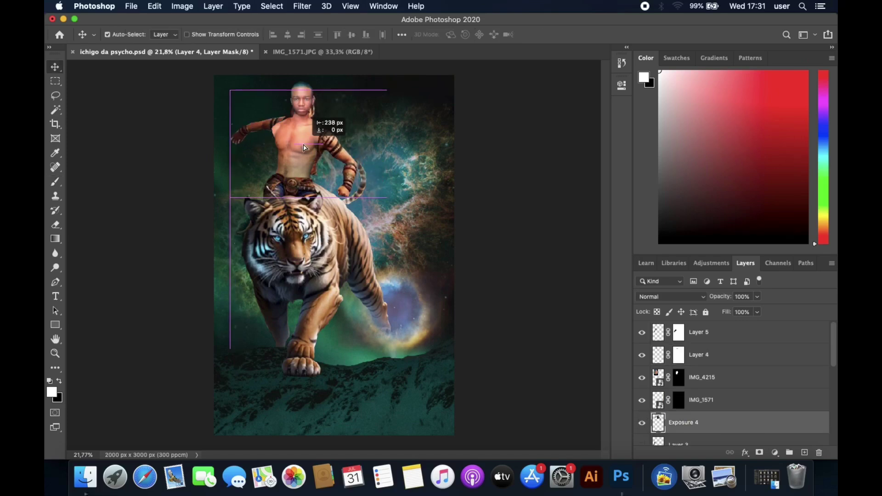
pyautogui.moveTo(282, 121); pyautogui.dragTo(386, 170)
pyautogui.press('l')
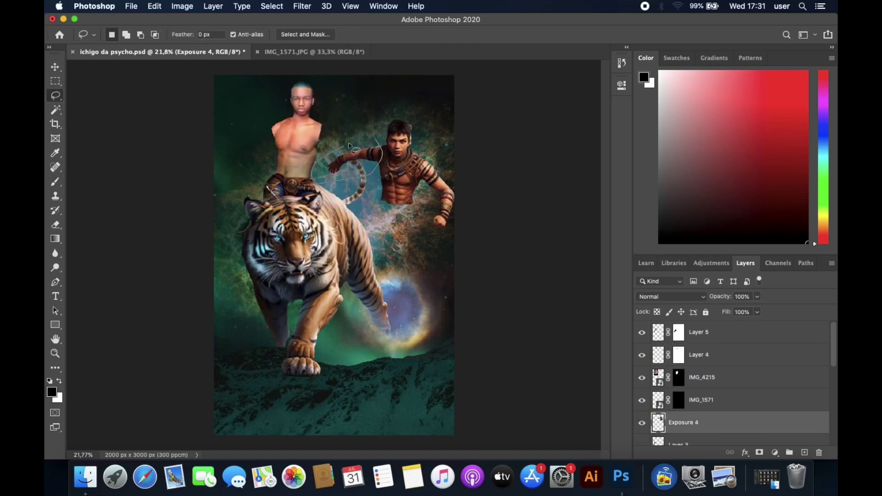
pyautogui.press('v')
pyautogui.moveTo(331, 158); pyautogui.dragTo(244, 147)
pyautogui.hotkey('ctrl', 'j')
# Rotate, shrink and fit the arm onto the man's left shoulder, then move the leg layer into place.
pyautogui.hotkey('ctrl', 't')
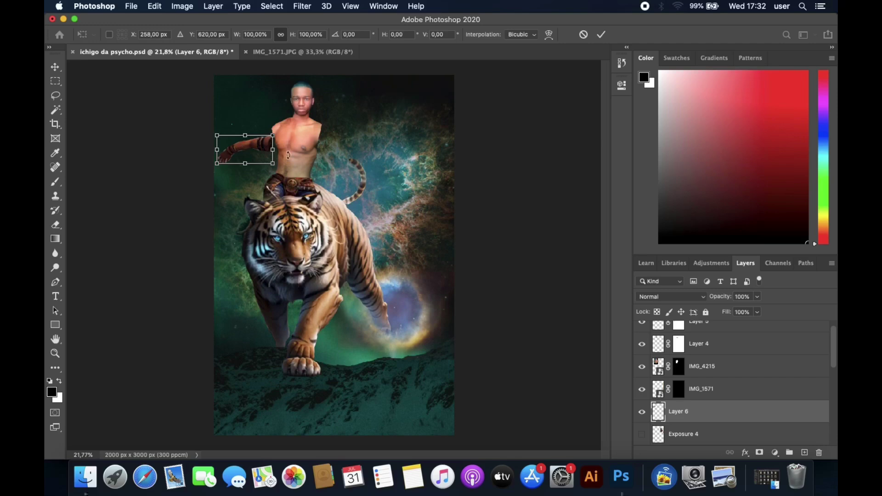
pyautogui.scroll(2, 243, 147)
pyautogui.moveTo(307, 248); pyautogui.dragTo(318, 218)
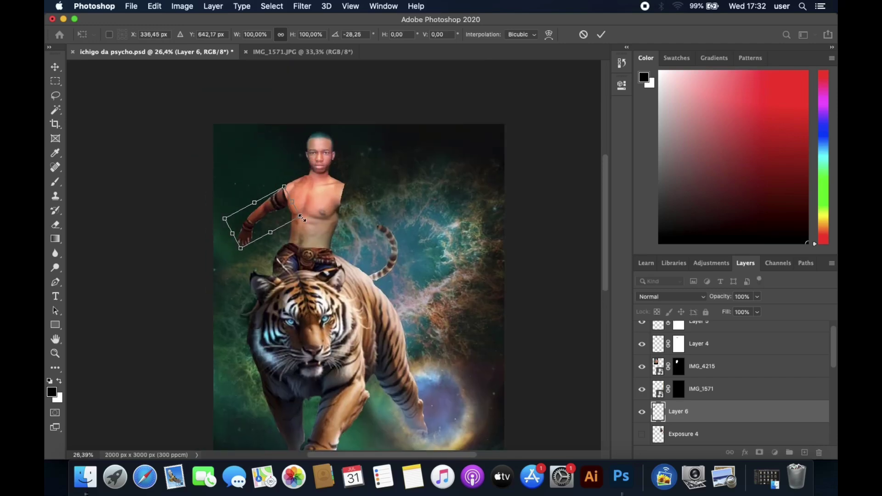
pyautogui.press('Return')
pyautogui.hotkey('ctrl', 't')
pyautogui.moveTo(274, 203); pyautogui.dragTo(275, 209)
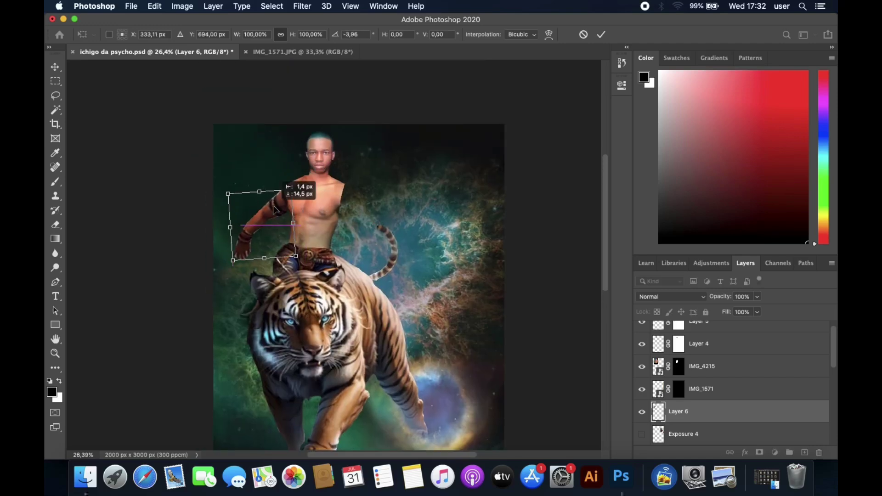
pyautogui.moveTo(233, 260); pyautogui.dragTo(240, 256)
pyautogui.moveTo(273, 210); pyautogui.dragTo(277, 205)
pyautogui.press('Return')
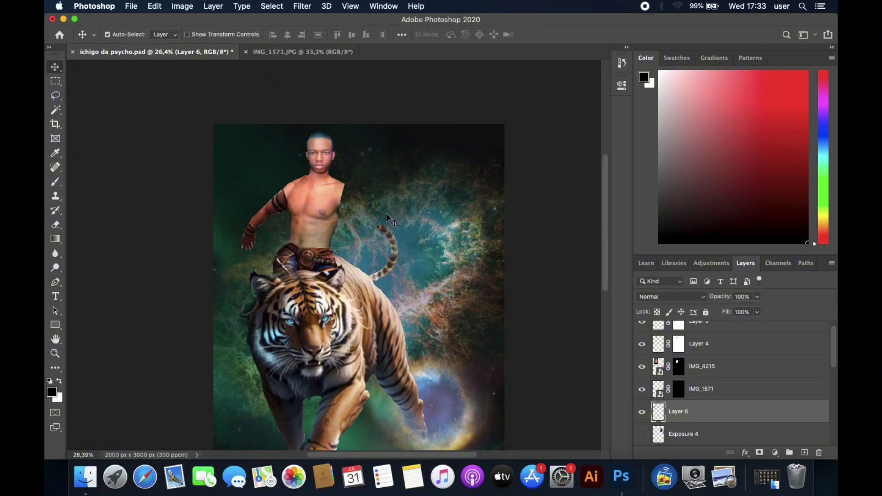
pyautogui.press('BackSpace')
pyautogui.moveTo(241, 333)
pyautogui.mouseDown()
pyautogui.moveTo(258, 350)
pyautogui.moveTo(260, 332)
pyautogui.mouseUp()
# Add a mask to the leg layer and paint black to hide the leg over the tiger's face.
pyautogui.click(760, 452)
pyautogui.press('b')
pyautogui.press('x')
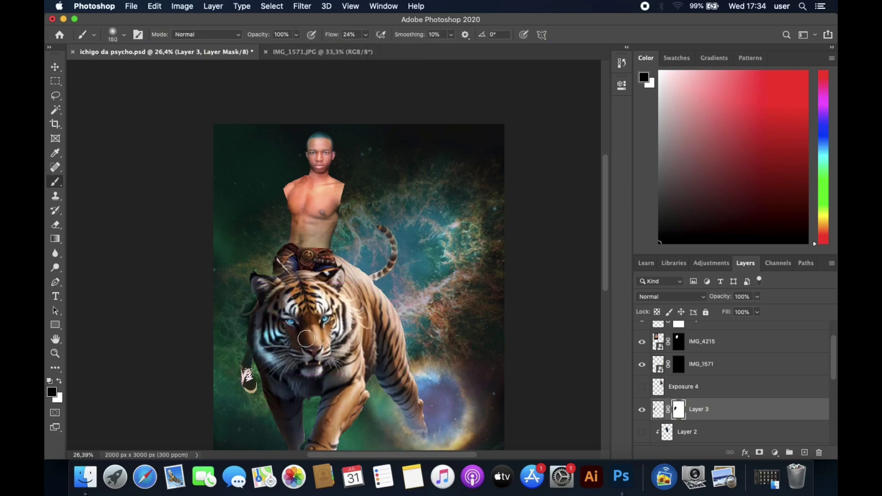
pyautogui.scroll(-2, 363, 331)
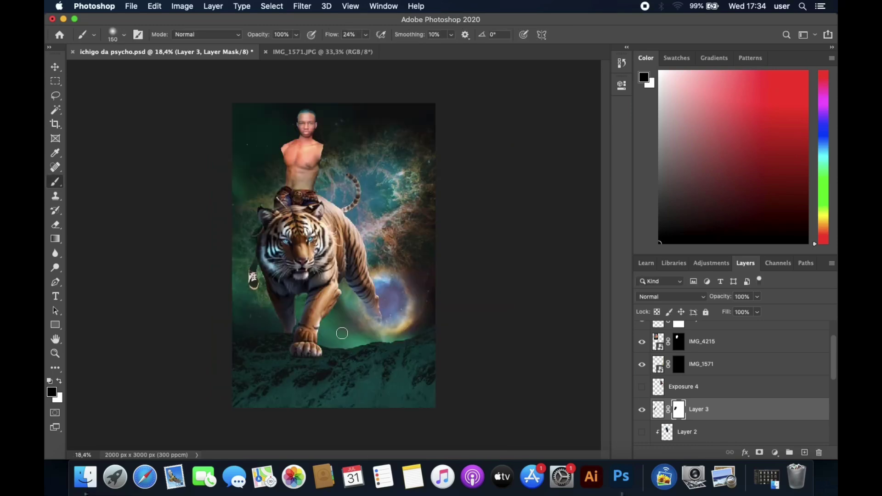
# Drag IMG_1571.JPG from the project folder into the composite and place it.
pyautogui.press('v')
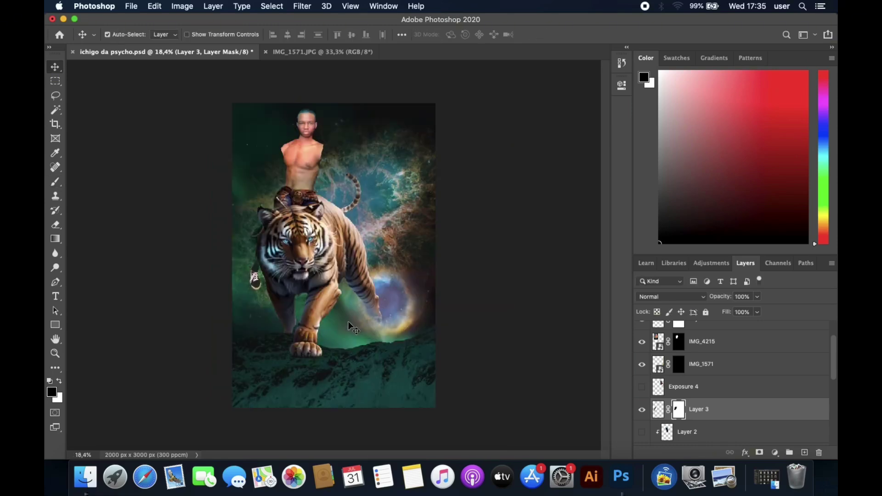
pyautogui.press('super+Tab')
pyautogui.scroll(-2, 657, 193)
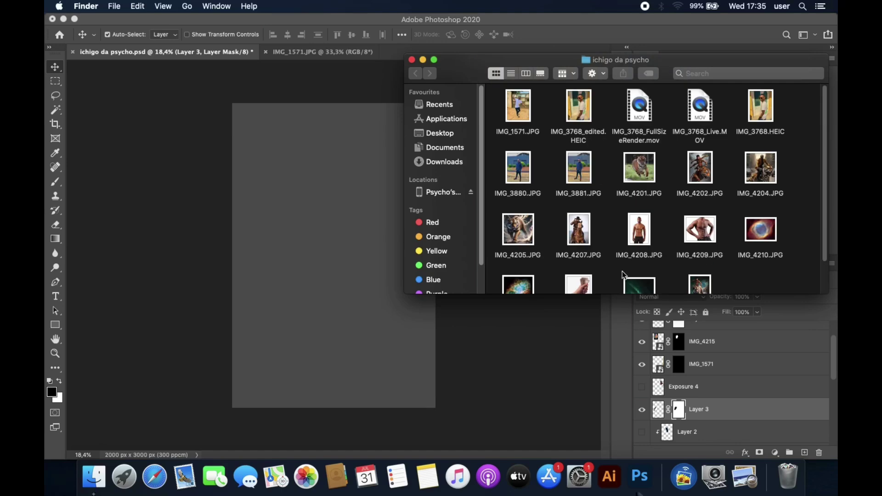
pyautogui.moveTo(518, 90); pyautogui.dragTo(365, 197)
pyautogui.press('p')
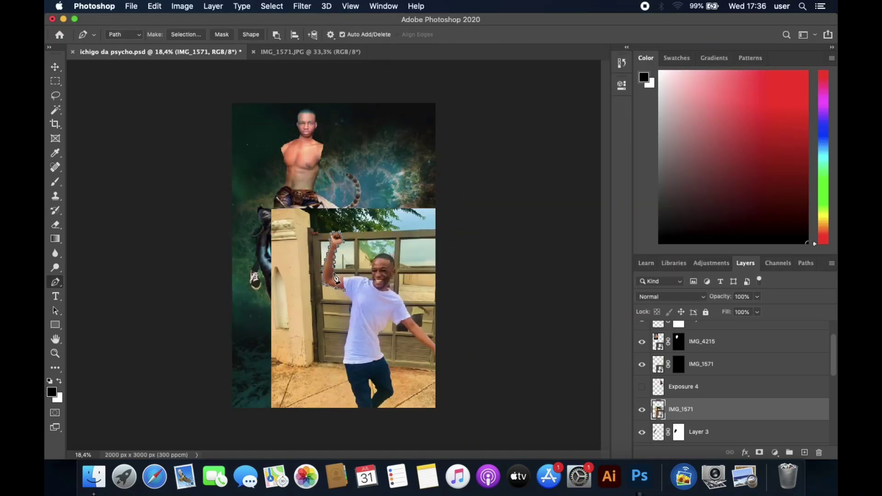
# Mask IMG_1571 to the pen-outlined arm, move it to the top of the stack and against the rider's shoulder.
pyautogui.click(178, 40)
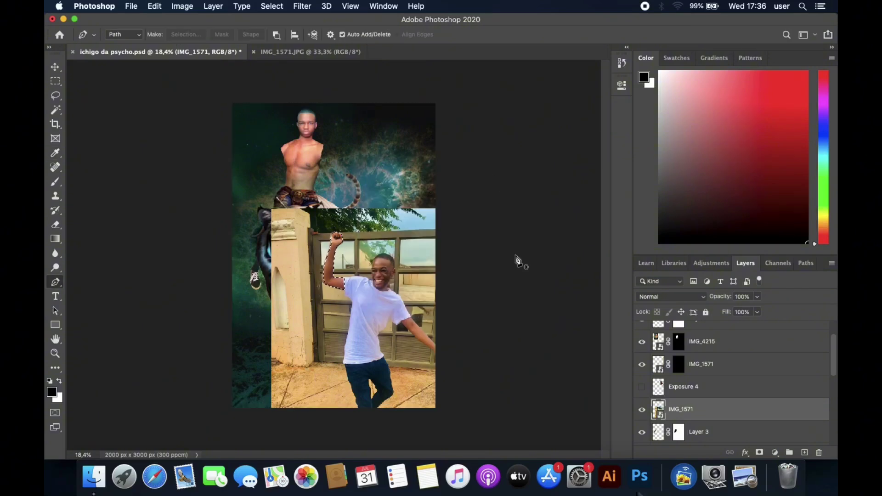
pyautogui.click(759, 452)
pyautogui.press('v')
pyautogui.moveTo(333, 267); pyautogui.dragTo(272, 139)
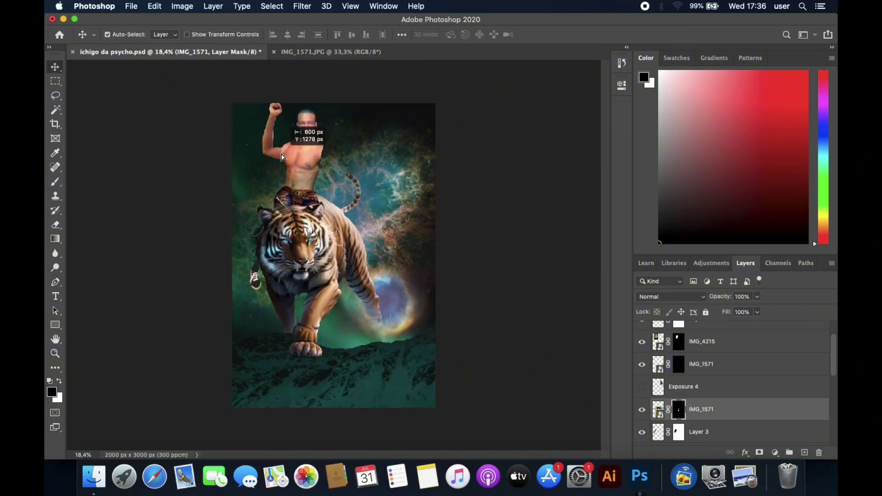
pyautogui.moveTo(680, 409); pyautogui.dragTo(705, 332)
pyautogui.moveTo(294, 152); pyautogui.dragTo(305, 156)
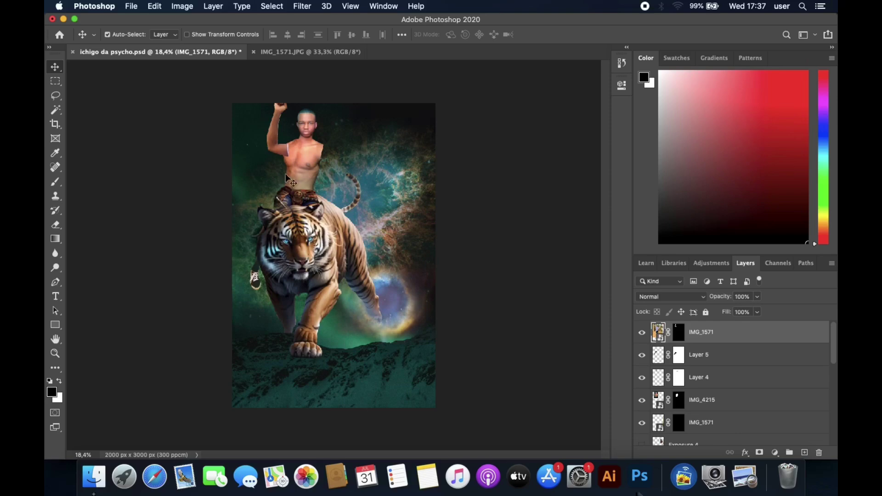
# Paint the arm layer's mask with a soft brush at 5% flow, switching between white and black.
pyautogui.press('b')
pyautogui.press('super+backslash')
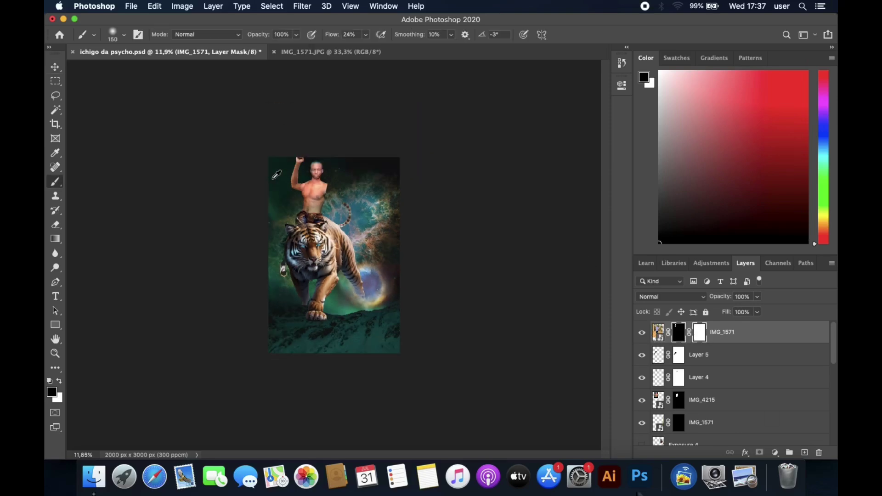
pyautogui.scroll(-2, 305, 156)
pyautogui.scroll(5, 304, 156)
pyautogui.press('x')
pyautogui.press('x')
pyautogui.hotkey('shift', '0')
pyautogui.hotkey('shift', '5')
pyautogui.press('x')
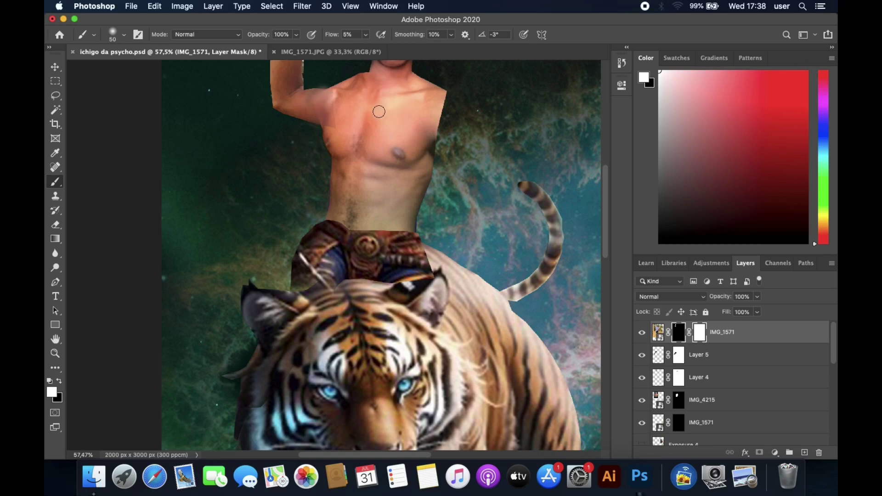
pyautogui.press('x')
pyautogui.scroll(-5, 416, 122)
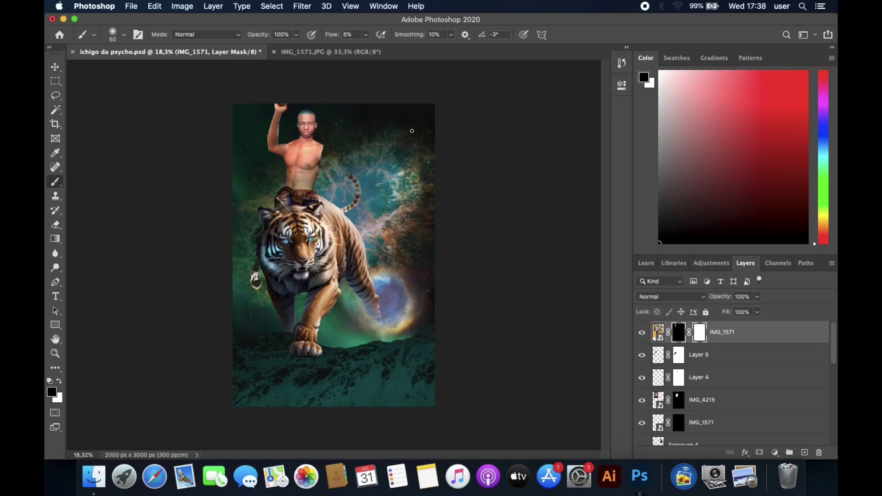
pyautogui.scroll(5, 279, 197)
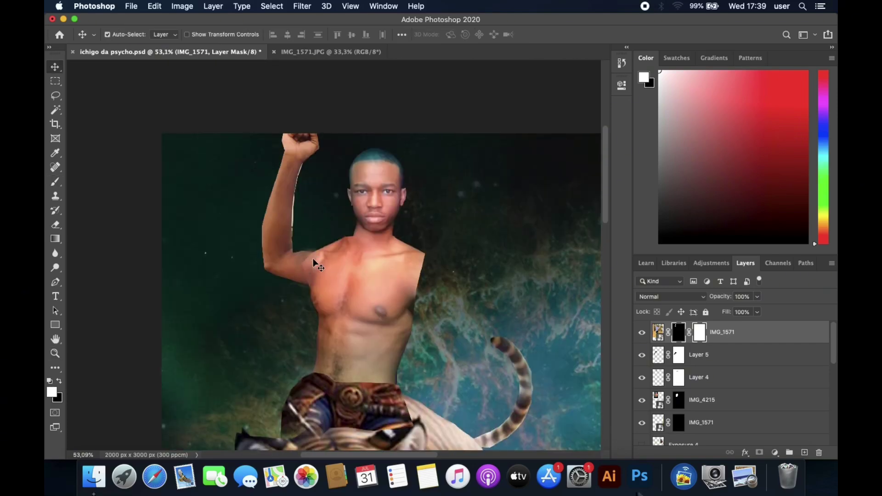
# Keep refining the arm mask's join, toggling between white and black.
pyautogui.press('x')
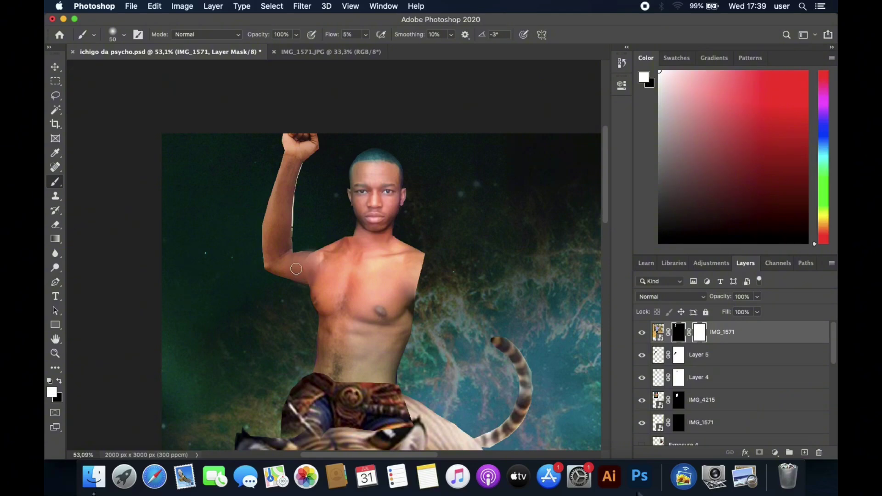
pyautogui.press('x')
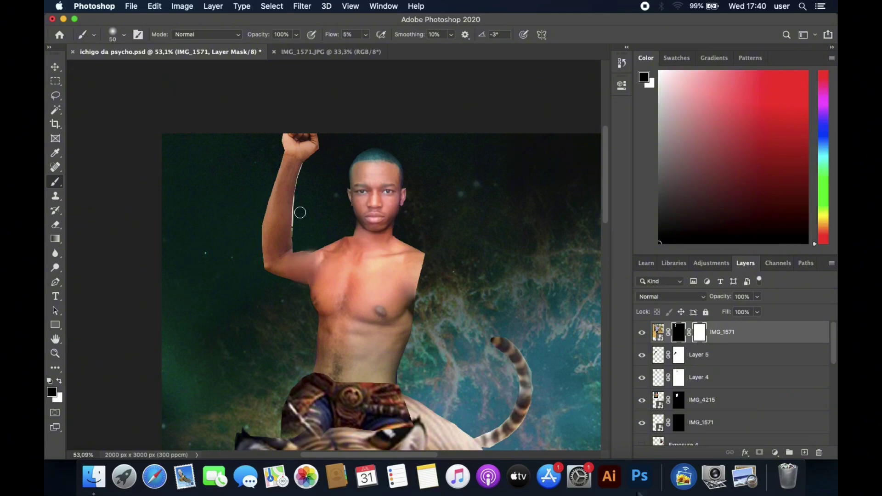
pyautogui.press('z')
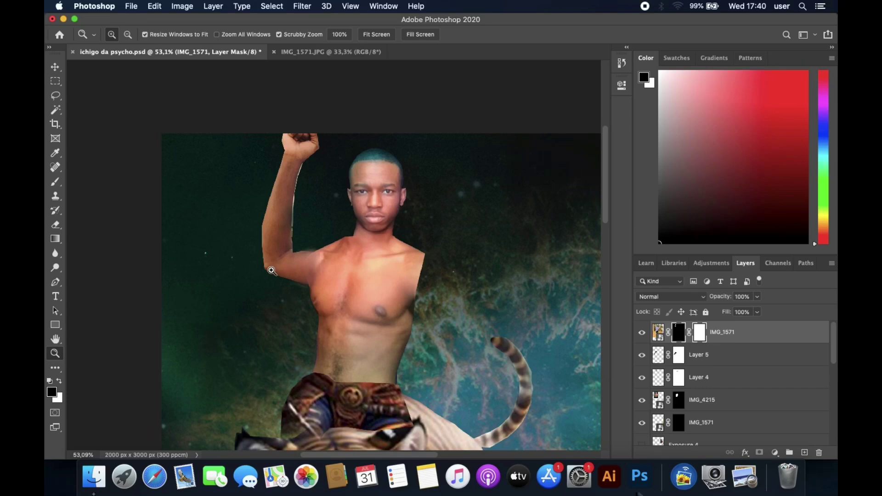
pyautogui.press('b')
pyautogui.press('x')
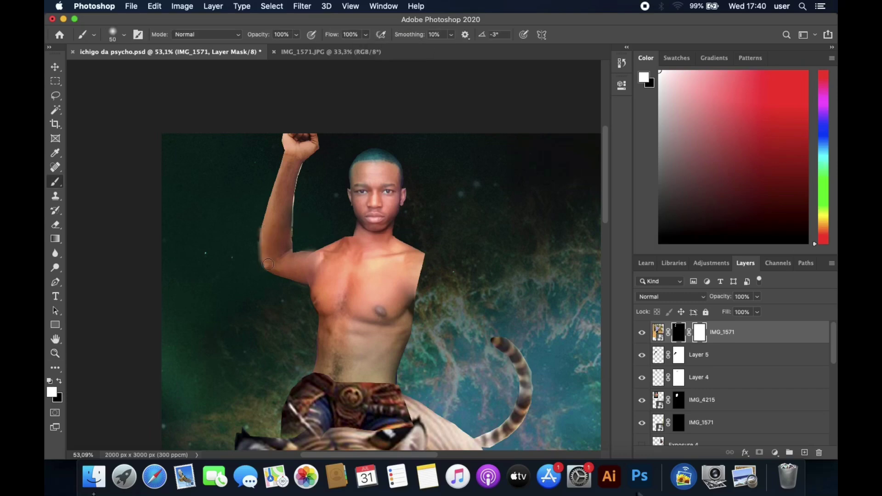
pyautogui.press('x')
pyautogui.press('x')
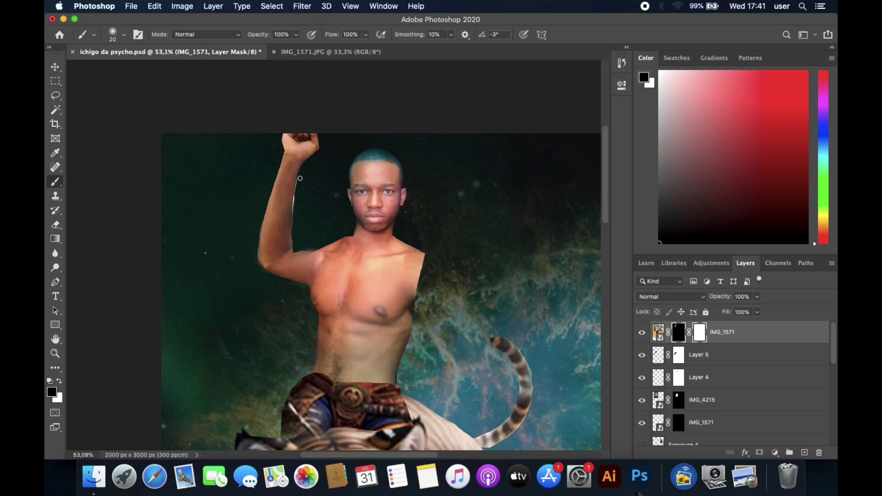
pyautogui.scroll(-3, 385, 179)
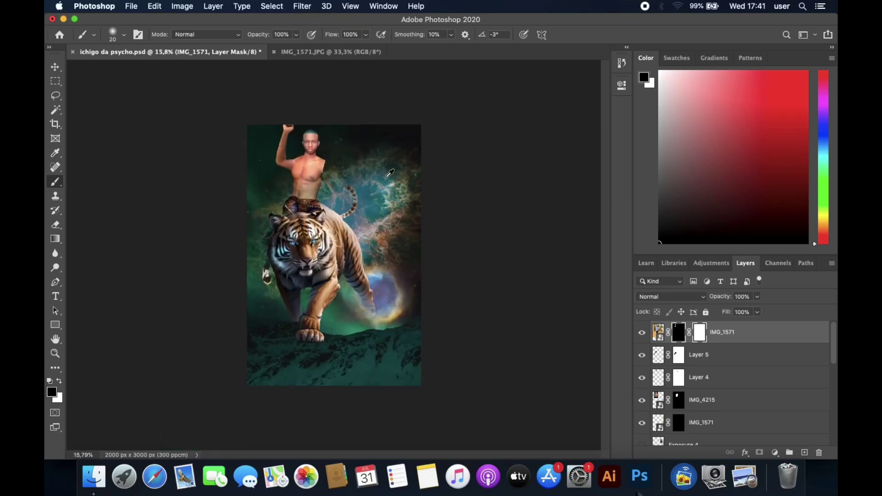
pyautogui.scroll(5, 332, 233)
# Add a new empty layer and sample the skin tone from the body for touch-ups.
pyautogui.hotkey('ctrl', 'shift', 'alt', 'n')
pyautogui.press('i')
pyautogui.click(332, 232)
pyautogui.press('b')
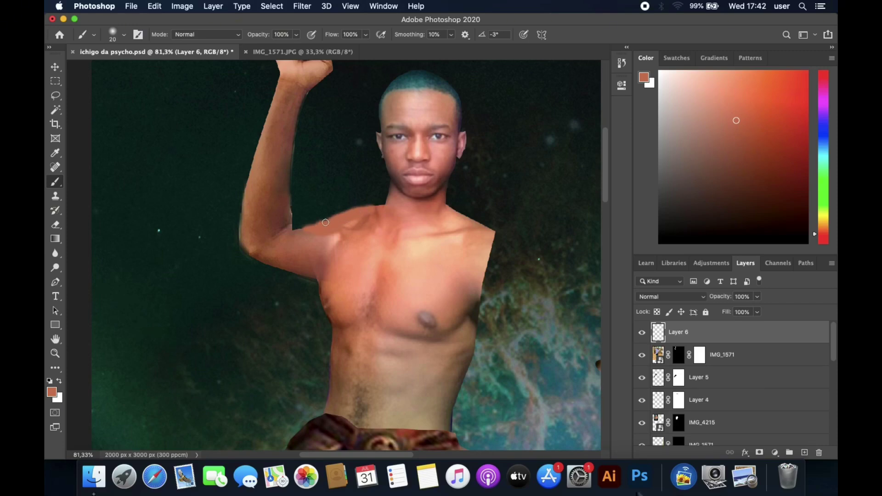
# Sample a darker skin tone for the shoulder seam, then target Layer 5's mask.
pyautogui.keyDown('alt'); pyautogui.click(304, 229); pyautogui.keyUp('alt')
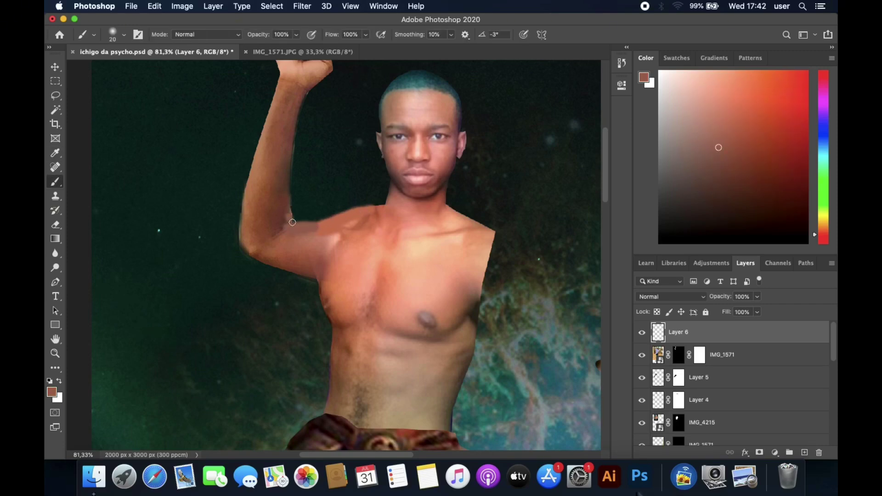
pyautogui.scroll(-3, 292, 223)
pyautogui.scroll(-3, 362, 215)
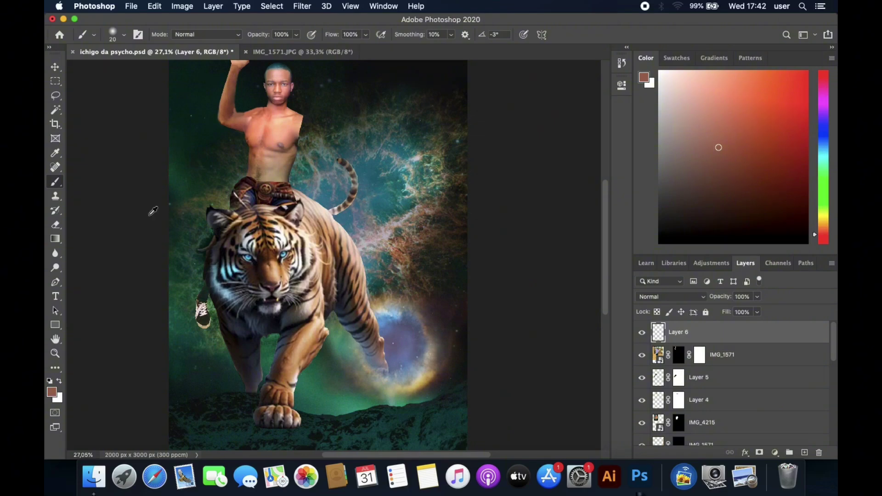
pyautogui.scroll(5, 208, 222)
pyautogui.click(679, 378)
# Paint black on Layer 5's mask over the fur atop the tiger's head, toggling the layer to compare.
pyautogui.press('d')
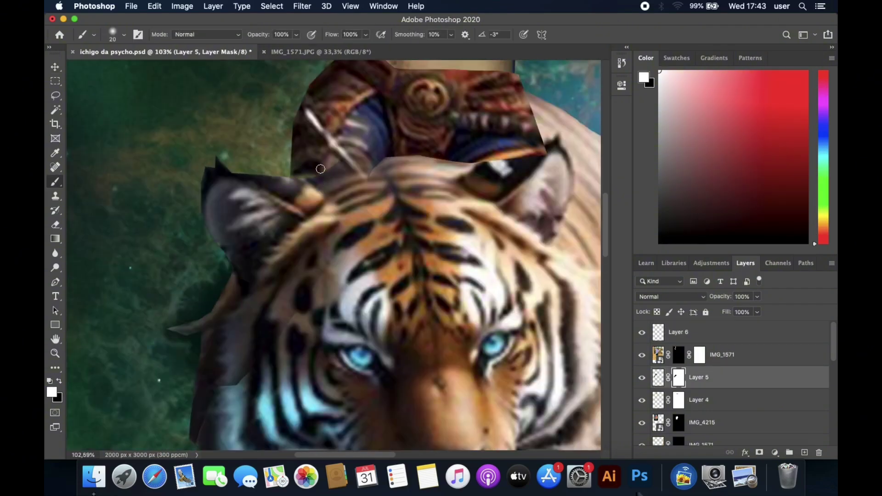
pyautogui.press('x')
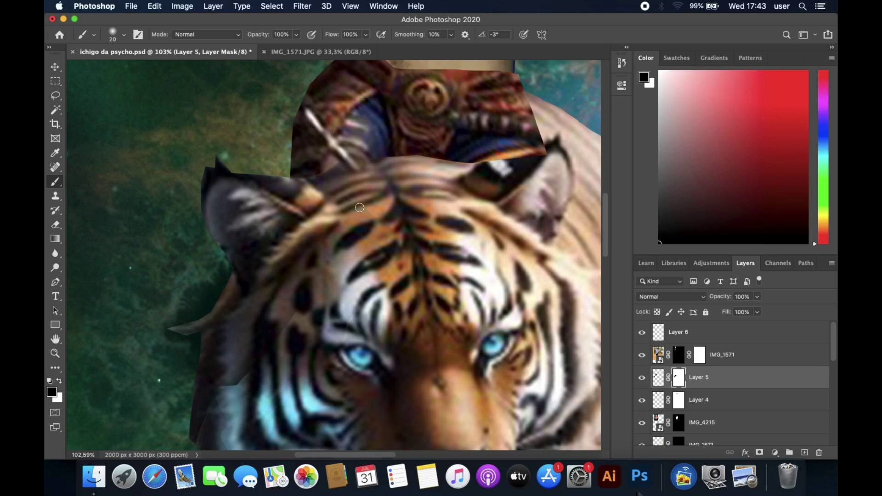
pyautogui.moveTo(246, 370); pyautogui.dragTo(204, 365)
pyautogui.scroll(2, 647, 365)
pyautogui.scroll(2, 647, 365)
pyautogui.scroll(2, 648, 365)
pyautogui.scroll(3, 647, 364)
pyautogui.click(643, 351)
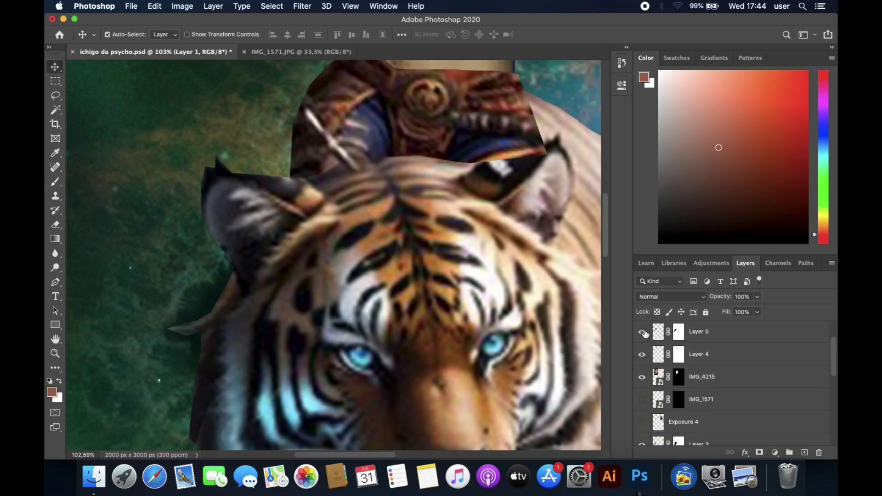
pyautogui.scroll(-10, 438, 233)
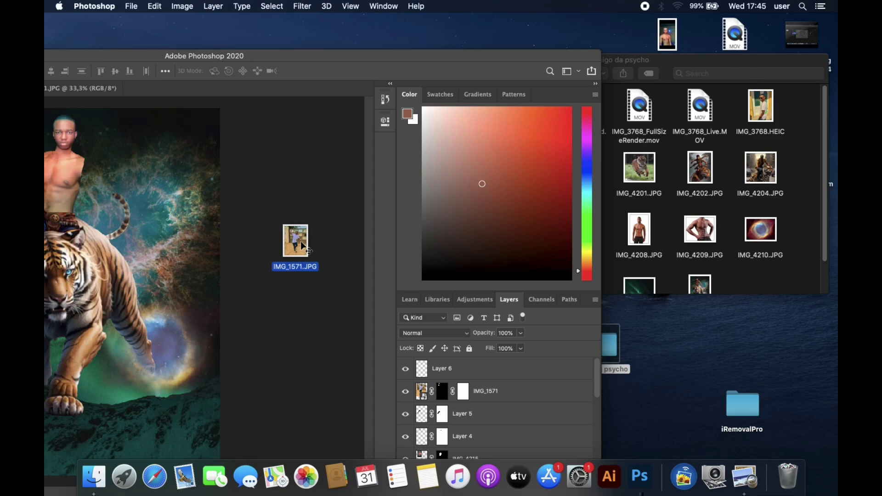
# Place IMG_4202, mask it to the pen-traced armoured arm, and move the arm up to the rider.
pyautogui.moveTo(300, 242); pyautogui.dragTo(379, 266)
pyautogui.press('Return')
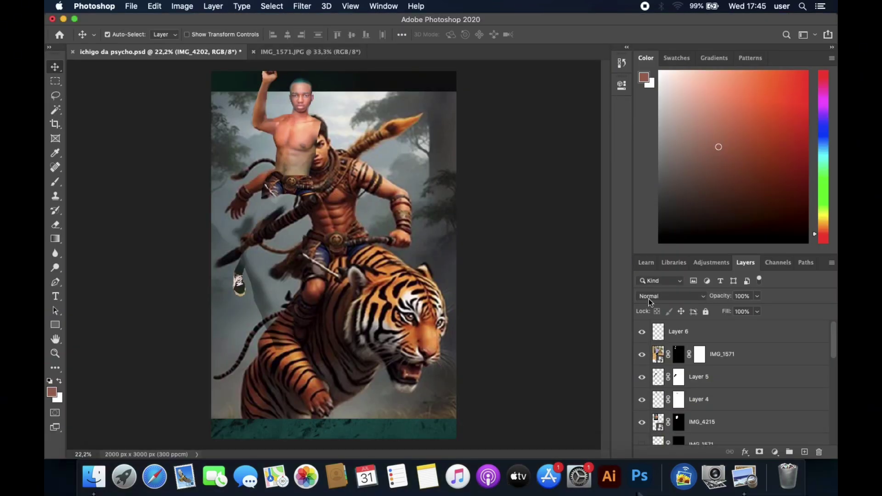
pyautogui.press('p')
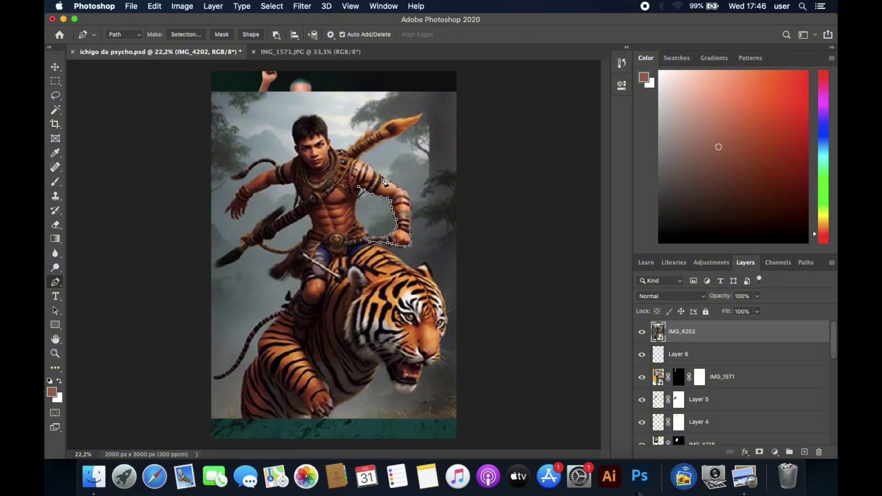
pyautogui.click(186, 35)
pyautogui.click(506, 181)
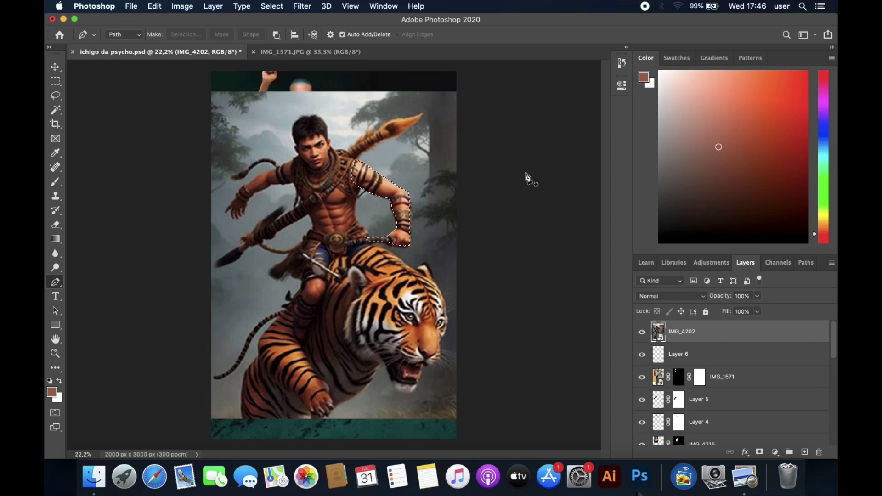
pyautogui.click(759, 452)
pyautogui.press('v')
pyautogui.moveTo(368, 180); pyautogui.dragTo(336, 147)
# Scale the armoured arm to about 77%, shift it slightly left, and rotate it about 10 degrees.
pyautogui.hotkey('ctrl', 't')
pyautogui.moveTo(416, 335); pyautogui.dragTo(392, 323)
pyautogui.moveTo(340, 149); pyautogui.dragTo(329, 146)
pyautogui.press('Return')
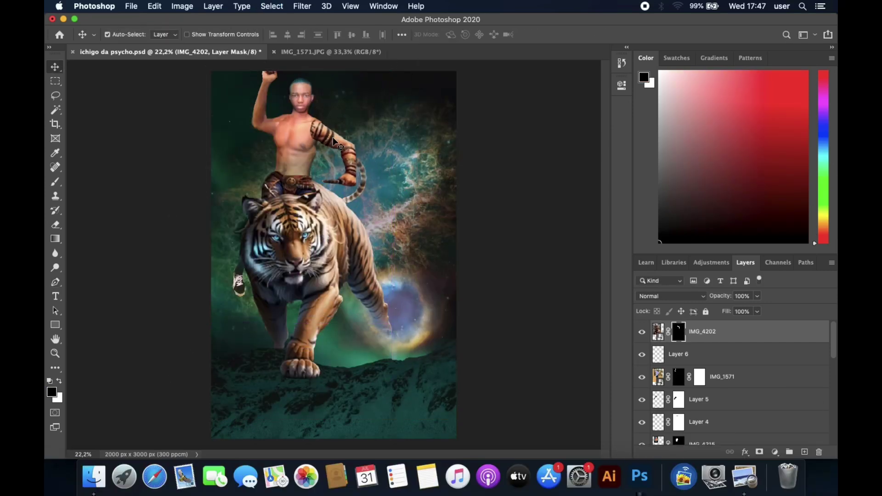
pyautogui.hotkey('ctrl', 't')
pyautogui.moveTo(308, 115)
pyautogui.mouseDown()
pyautogui.moveTo(321, 118)
pyautogui.moveTo(313, 115)
pyautogui.mouseUp()
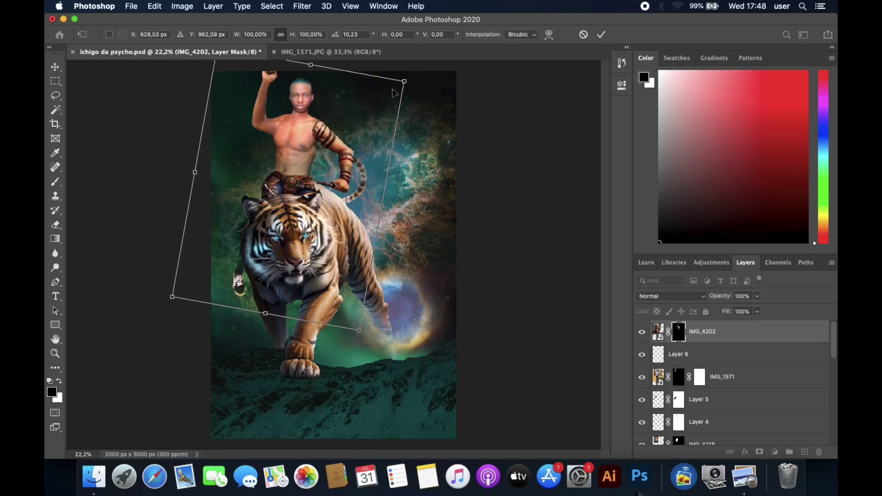
# Apply the armoured arm's rotation.
pyautogui.press('Return')
pyautogui.scroll(-2, 334, 145)
pyautogui.scroll(1, 334, 146)
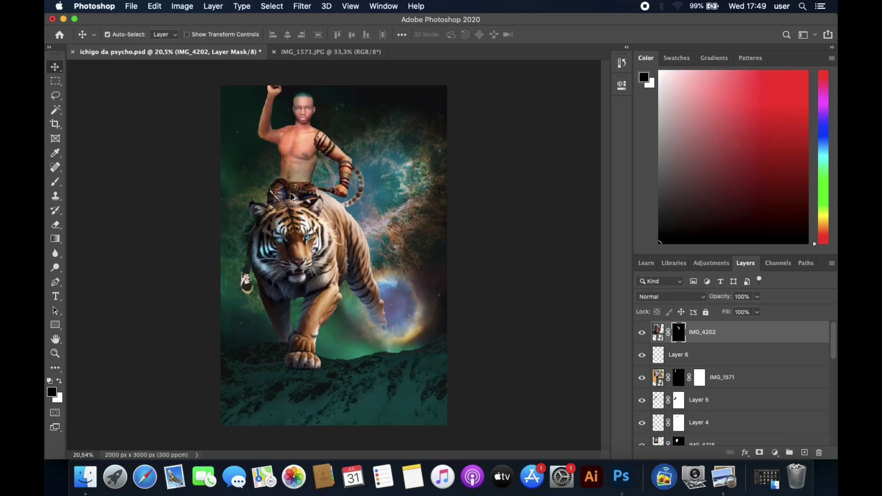
pyautogui.scroll(4, 334, 146)
# Paint the IMG_4202 mask along the fist's edge at 5% then 26% flow, using white.
pyautogui.press('b')
pyautogui.hotkey('shift', '0')
pyautogui.hotkey('shift', '5')
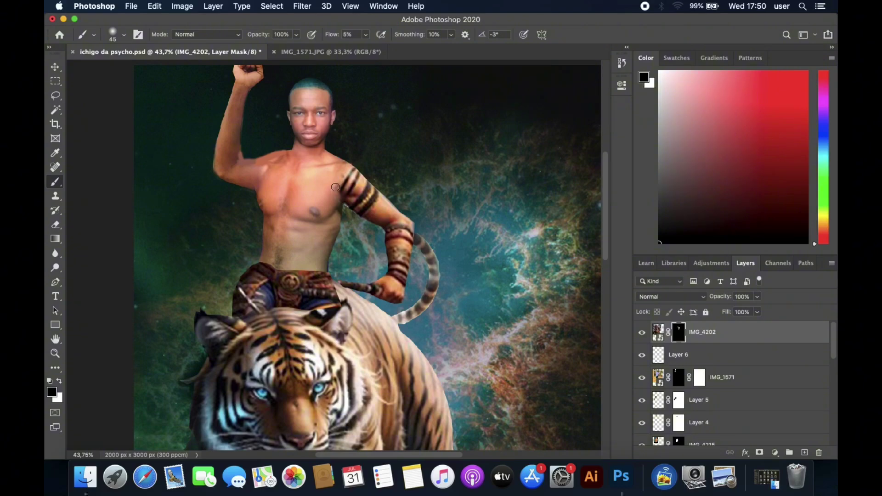
pyautogui.scroll(-5, 435, 272)
pyautogui.scroll(3, 350, 270)
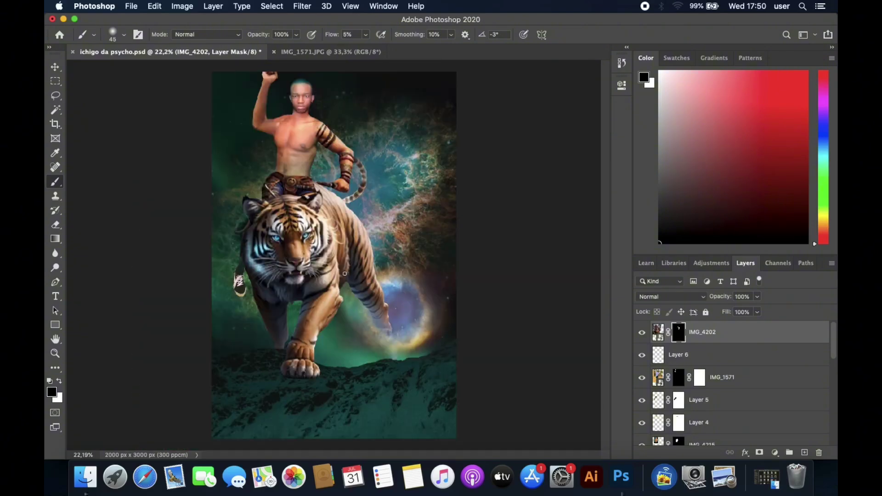
pyautogui.scroll(5, 349, 159)
pyautogui.hotkey('shift', '2')
pyautogui.hotkey('shift', '6')
pyautogui.press('x')
pyautogui.moveTo(351, 267)
pyautogui.mouseDown()
pyautogui.moveTo(324, 340)
pyautogui.moveTo(305, 346)
pyautogui.moveTo(270, 315)
pyautogui.mouseUp()
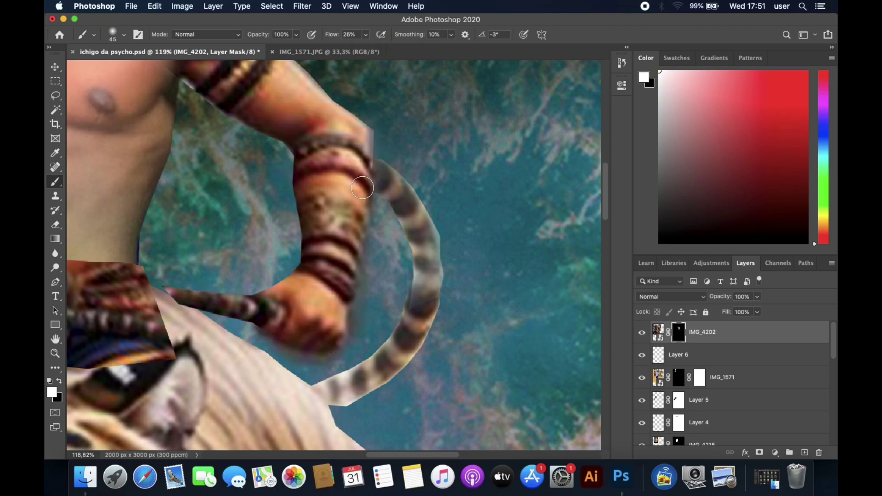
pyautogui.scroll(-5, 362, 188)
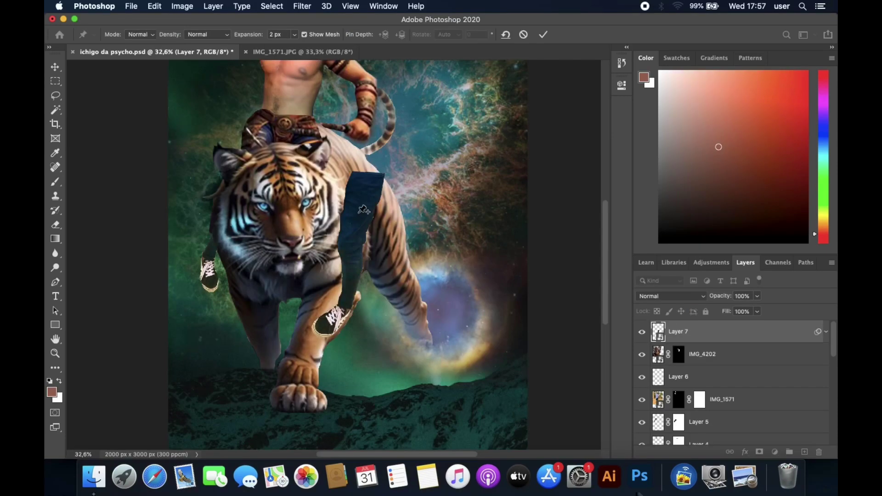
# Puppet-warp the dark trouser leg into a new pose and commit it, dismissing the smart filter warnings.
pyautogui.moveTo(367, 183)
pyautogui.mouseDown()
pyautogui.moveTo(405, 202)
pyautogui.moveTo(399, 223)
pyautogui.moveTo(390, 195)
pyautogui.mouseUp()
pyautogui.press('Return')
pyautogui.press('v')
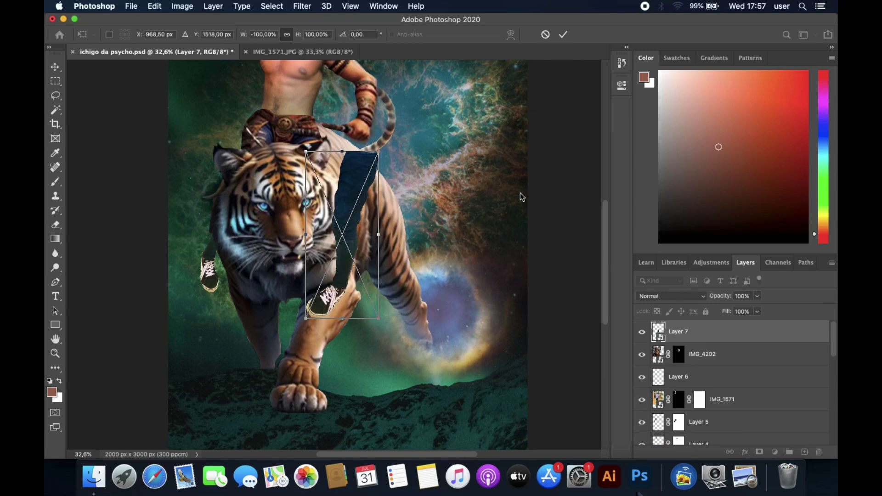
pyautogui.hotkey('ctrl', 't')
pyautogui.click(522, 187)
pyautogui.press('Escape')
pyautogui.hotkey('ctrl', 't')
pyautogui.click(516, 189)
pyautogui.press('Return')
# Try rotating the leg over the tiger, cancel that transform, and add a layer mask to the leg.
pyautogui.hotkey('ctrl', 't')
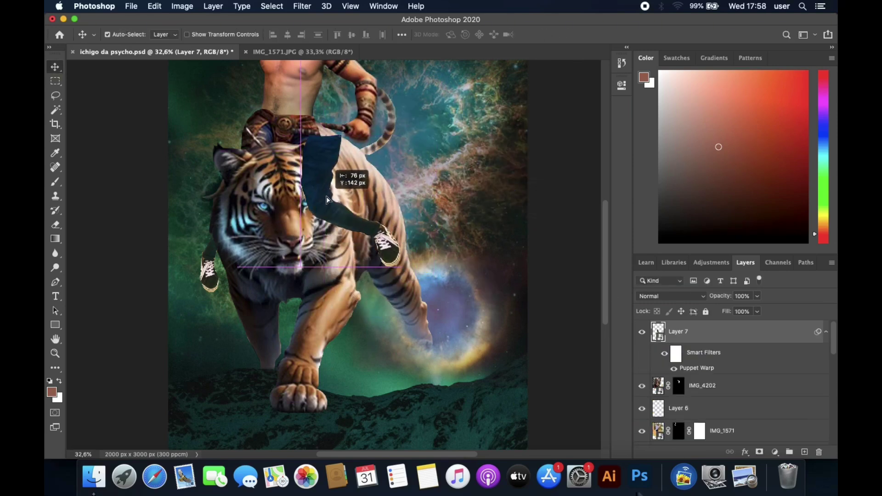
pyautogui.moveTo(449, 227); pyautogui.dragTo(406, 202)
pyautogui.press('Escape')
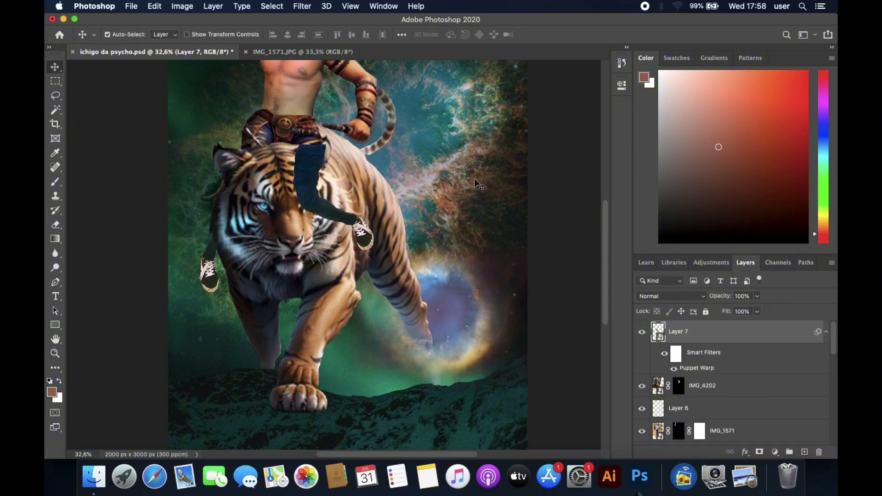
pyautogui.click(759, 452)
# Hide the leg over the tiger's face with black on Layer 7's mask, restoring part above the shoe in white.
pyautogui.press('b')
pyautogui.press('x')
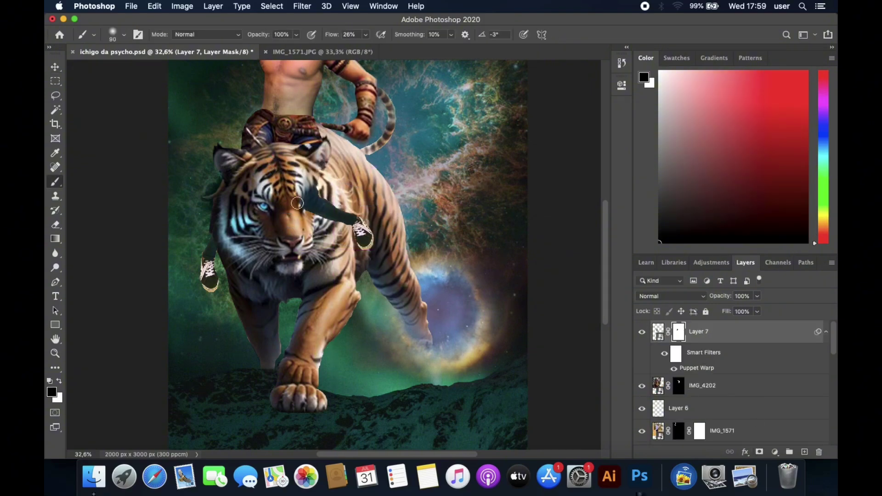
pyautogui.moveTo(312, 163); pyautogui.dragTo(342, 216)
pyautogui.scroll(2, 304, 196)
pyautogui.scroll(2, 304, 197)
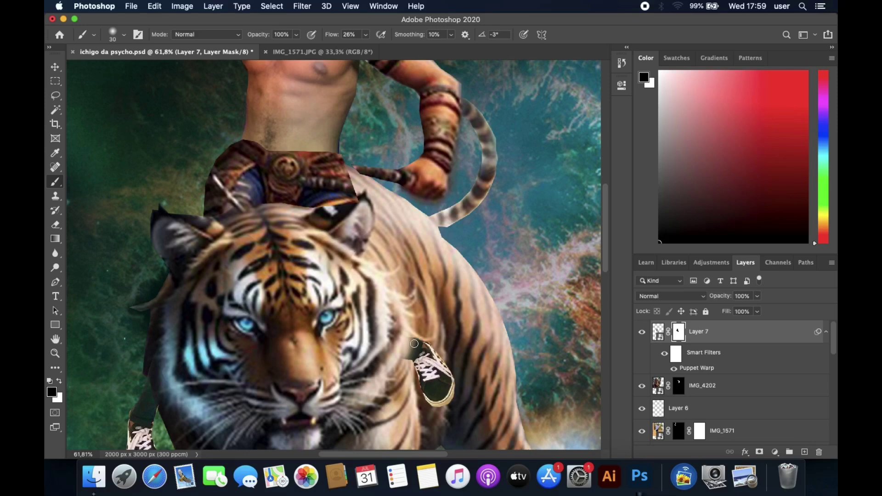
pyautogui.press('x')
pyautogui.moveTo(414, 361); pyautogui.dragTo(411, 349)
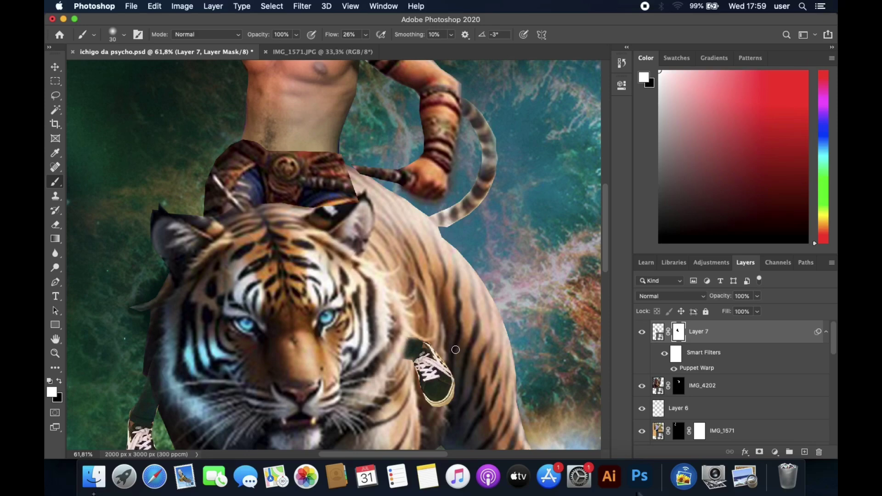
pyautogui.scroll(-5, 455, 349)
pyautogui.scroll(4, 449, 340)
# Switch to Layer 5 and adjust the view of the composite.
pyautogui.keyDown('ctrl'); pyautogui.click(220, 98); pyautogui.keyUp('ctrl')
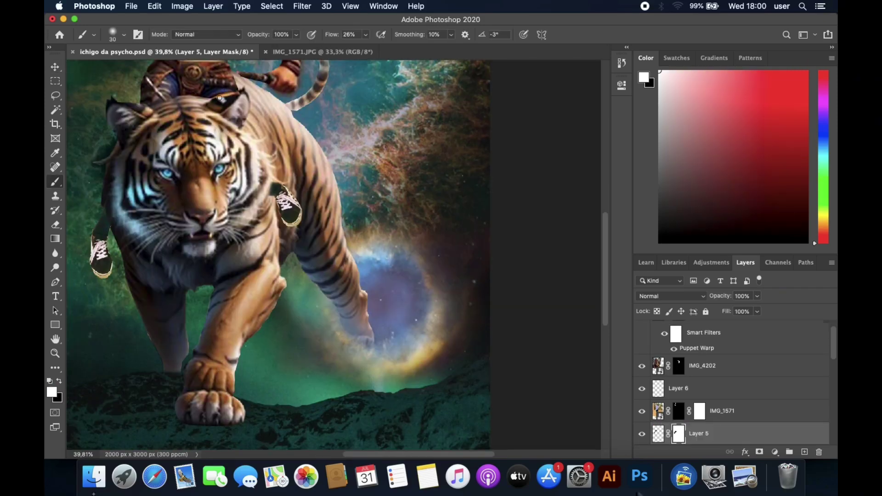
pyautogui.scroll(3, 231, 96)
pyautogui.scroll(3, 232, 97)
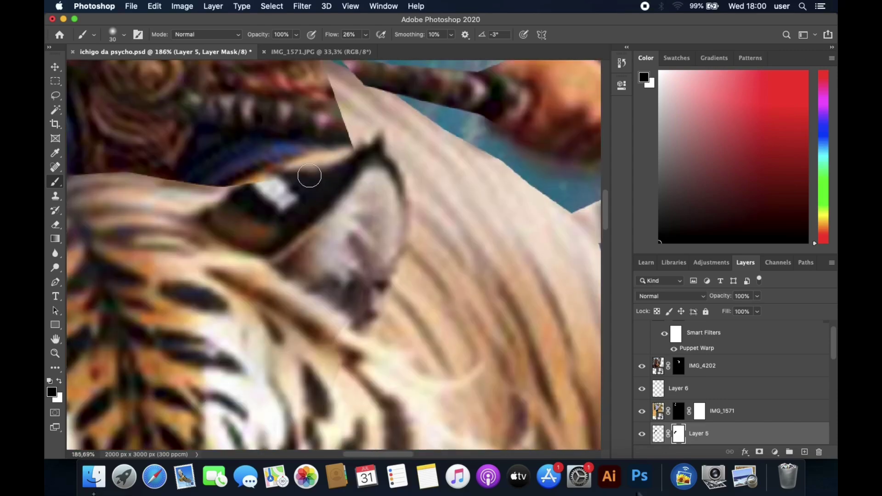
pyautogui.scroll(-5, 350, 158)
pyautogui.scroll(-2, 391, 179)
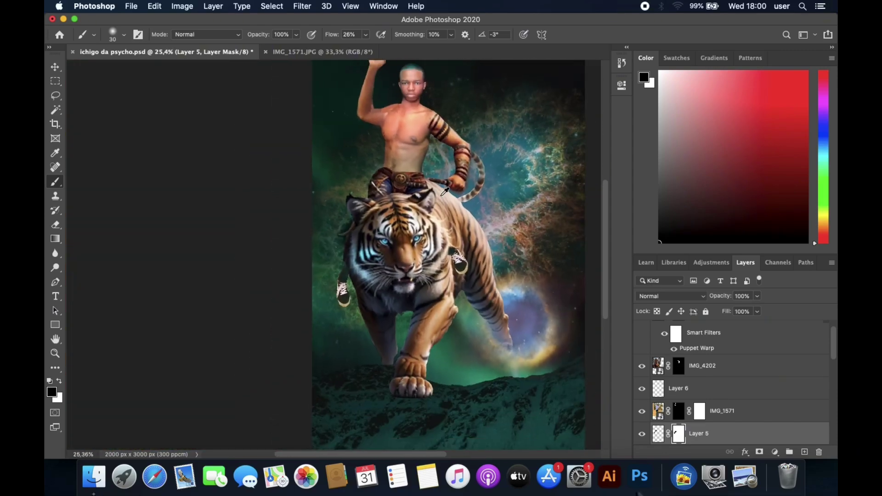
pyautogui.scroll(-2, 435, 196)
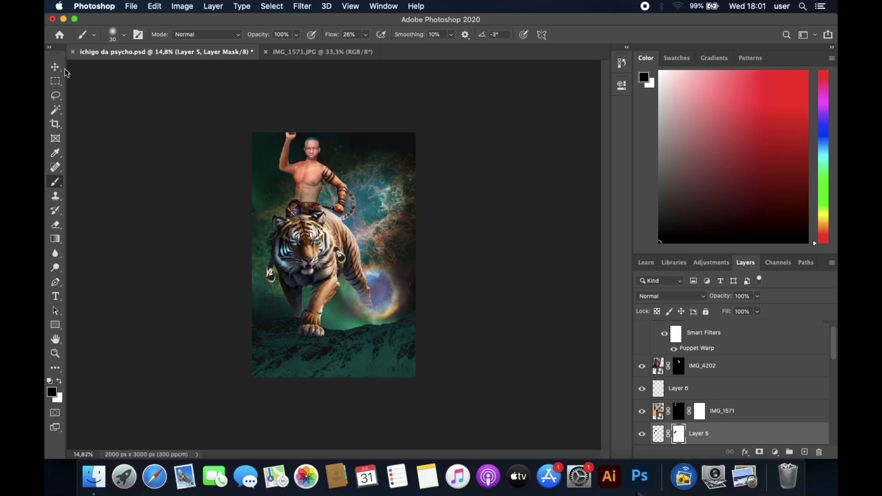
# Drag the man's head on Layer 4 with the Move tool to enlarge it.
pyautogui.press('v')
pyautogui.moveTo(321, 147); pyautogui.dragTo(375, 158)
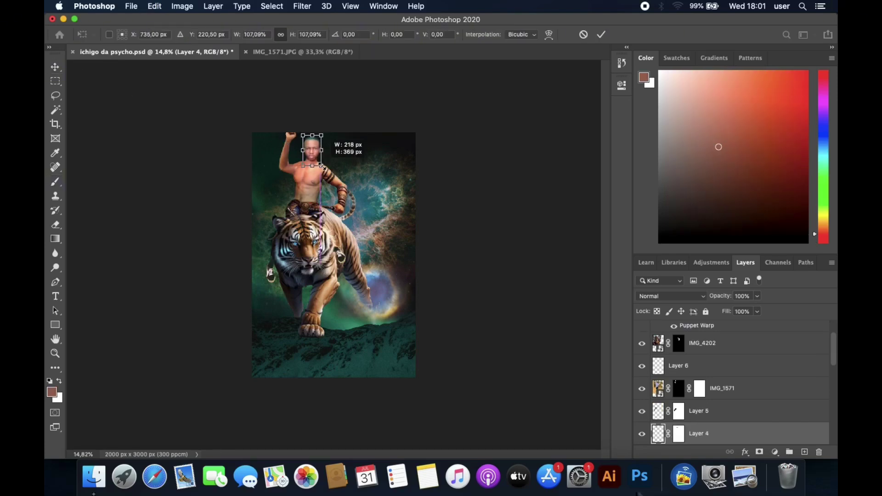
pyautogui.scroll(-1, 371, 161)
pyautogui.scroll(3, 386, 175)
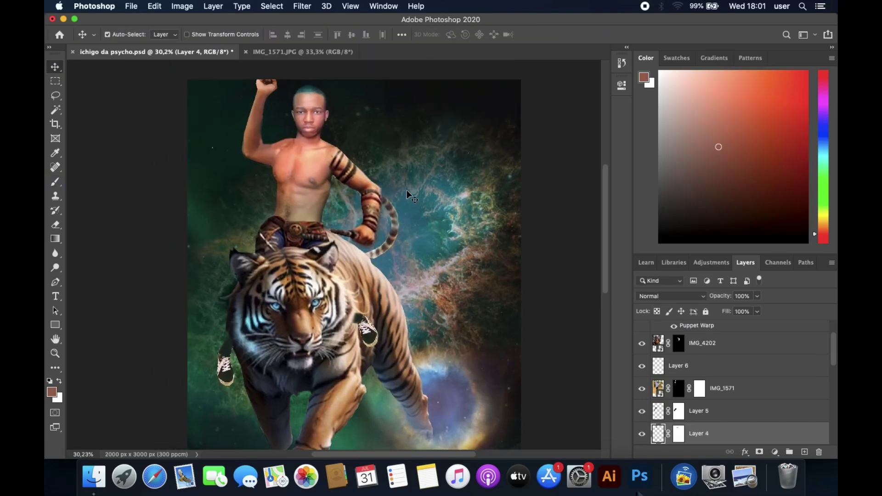
pyautogui.scroll(-4, 398, 184)
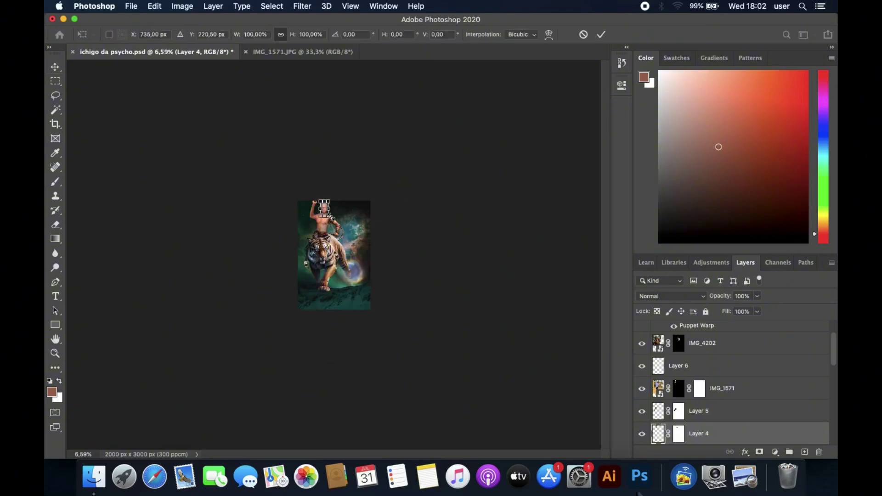
pyautogui.scroll(5, 407, 230)
pyautogui.scroll(-2, 407, 230)
# Scale Layer 4's head to about 103%, commit it, and select the IMG_4215 layer.
pyautogui.hotkey('ctrl', 't')
pyautogui.moveTo(314, 119); pyautogui.dragTo(316, 121)
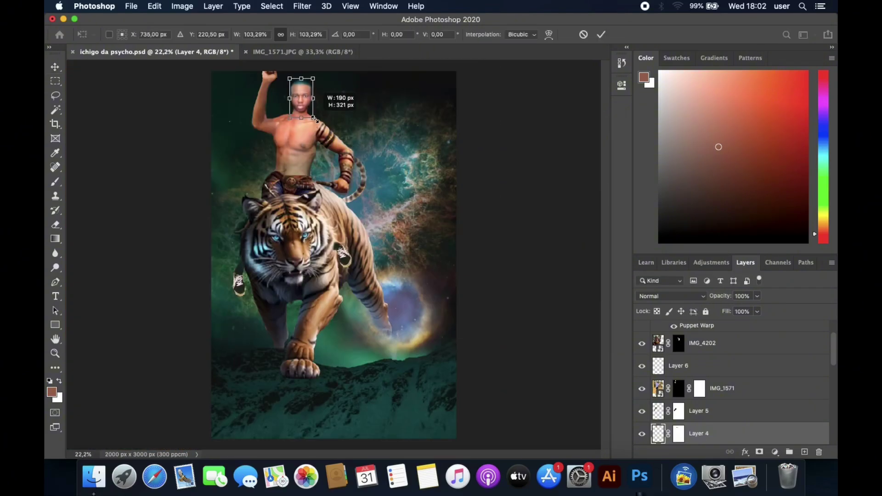
pyautogui.press('Return')
pyautogui.scroll(-4, 340, 142)
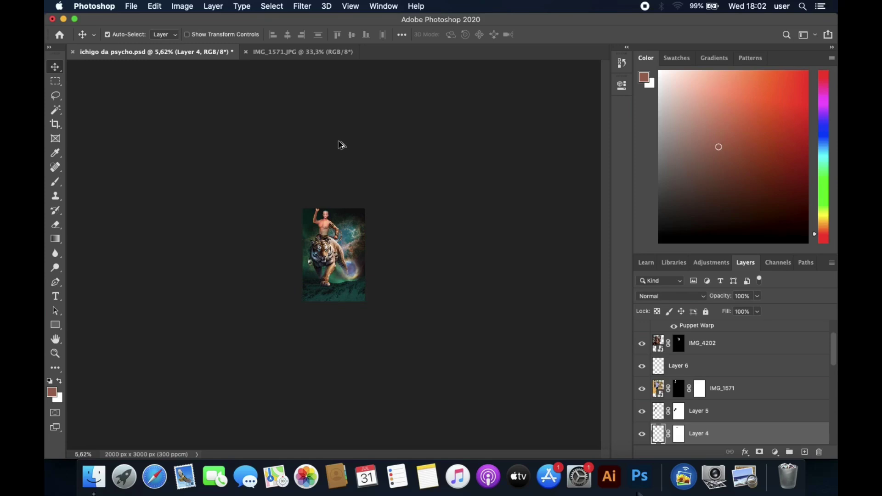
pyautogui.scroll(2, 341, 145)
pyautogui.scroll(2, 340, 145)
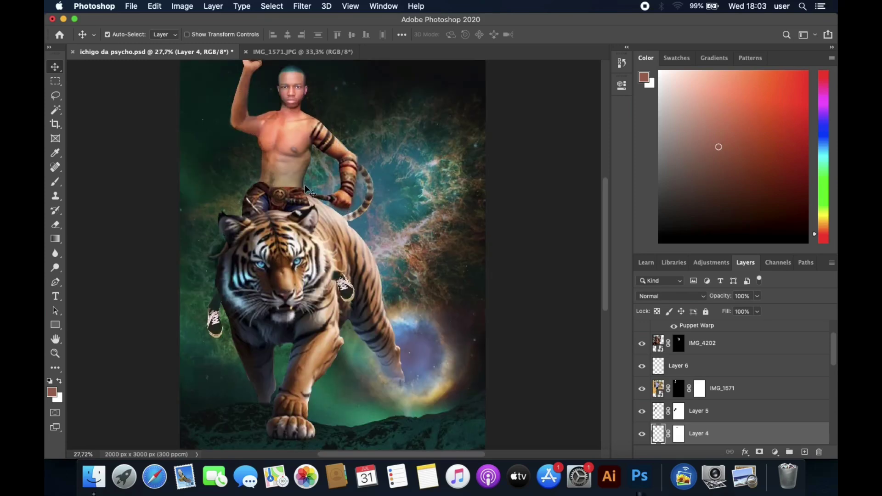
pyautogui.click(278, 164)
pyautogui.scroll(-1, 699, 388)
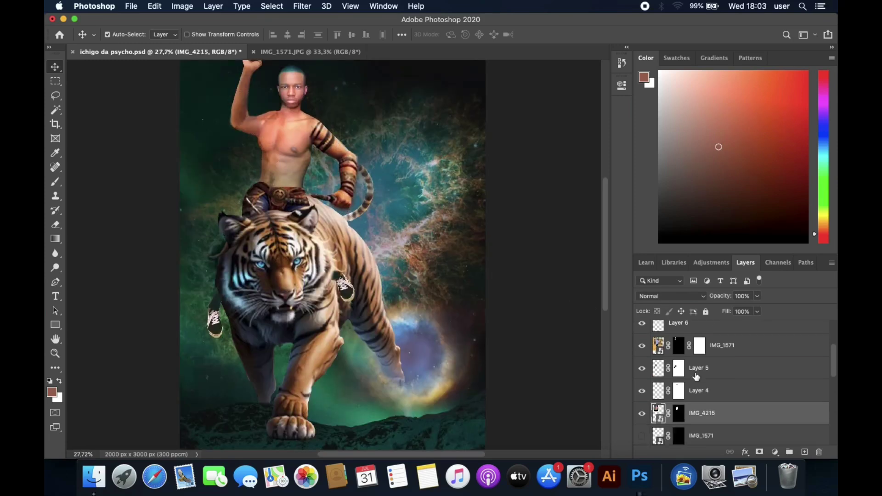
# Delete Layer 3, undoing an accidental move of the man figure first.
pyautogui.scroll(2, 699, 388)
pyautogui.scroll(2, 719, 336)
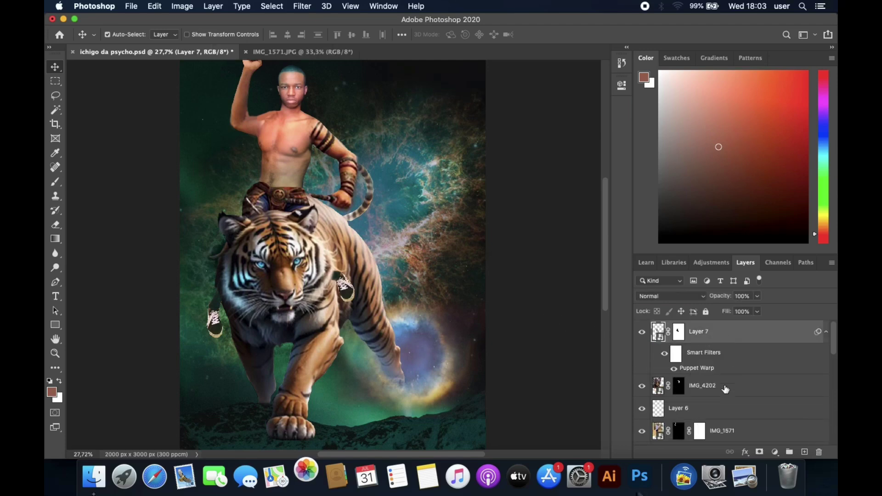
pyautogui.scroll(-3, 720, 367)
pyautogui.scroll(-3, 717, 383)
pyautogui.scroll(-2, 716, 383)
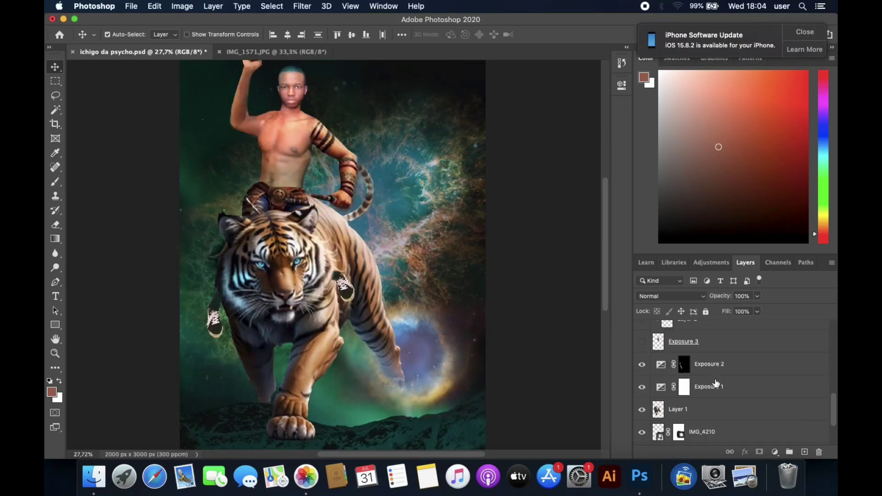
pyautogui.rightClick(686, 375)
pyautogui.moveTo(296, 159); pyautogui.dragTo(362, 161)
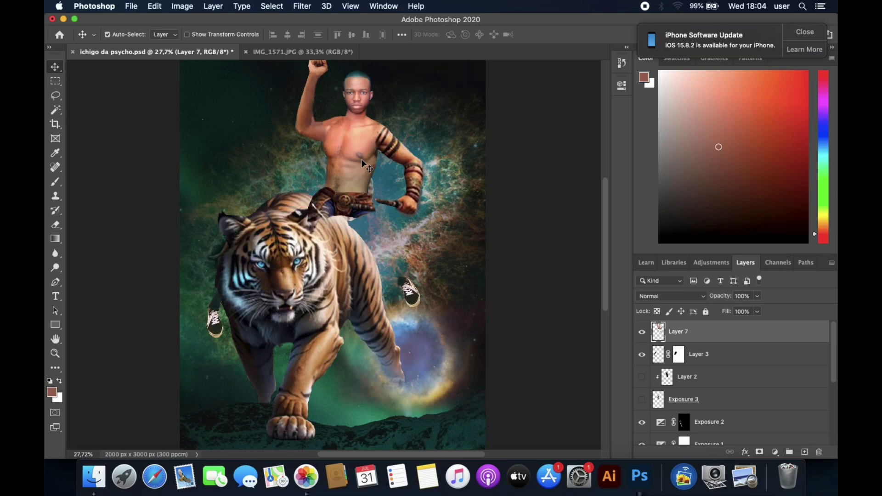
pyautogui.press('super+z')
pyautogui.click(699, 355)
pyautogui.rightClick(699, 354)
pyautogui.click(611, 187)
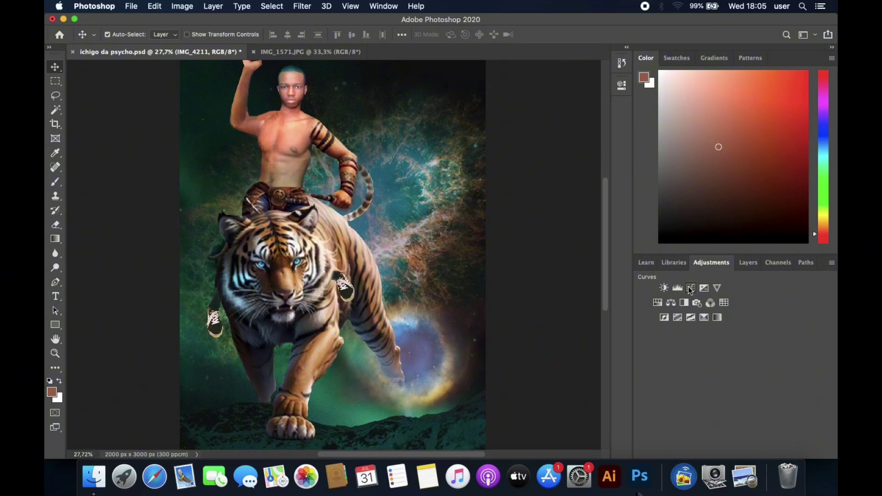
# Add an Exposure adjustment clipped to Layer 7 and set it to -0,84.
pyautogui.click(704, 287)
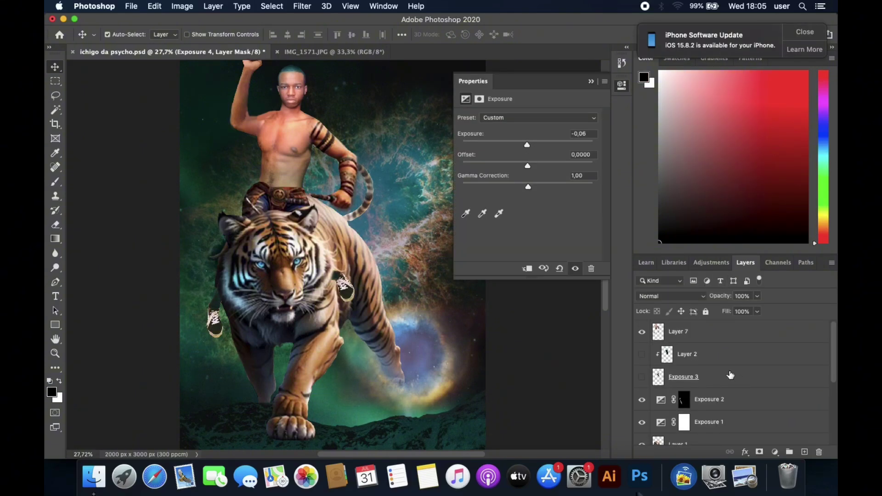
pyautogui.rightClick(706, 332)
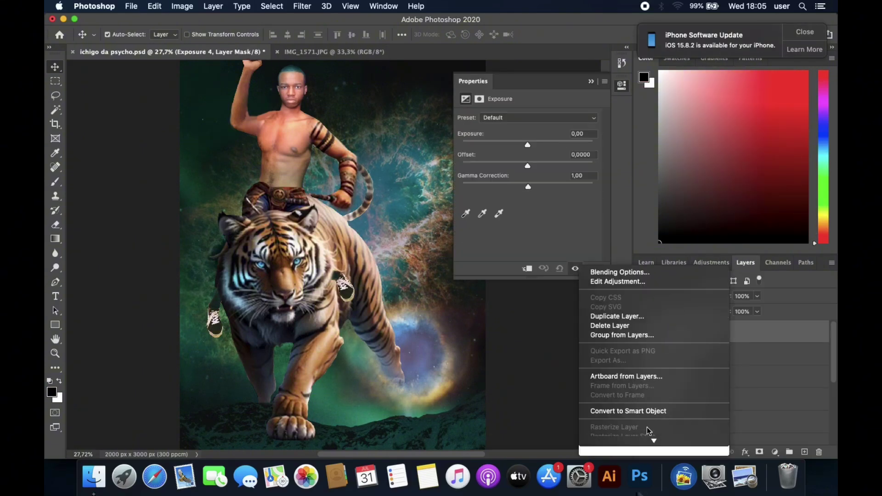
pyautogui.click(611, 414)
pyautogui.moveTo(528, 145)
pyautogui.mouseDown()
pyautogui.moveTo(512, 145)
pyautogui.moveTo(521, 146)
pyautogui.mouseUp()
pyautogui.click(591, 84)
pyautogui.doubleClick(669, 331)
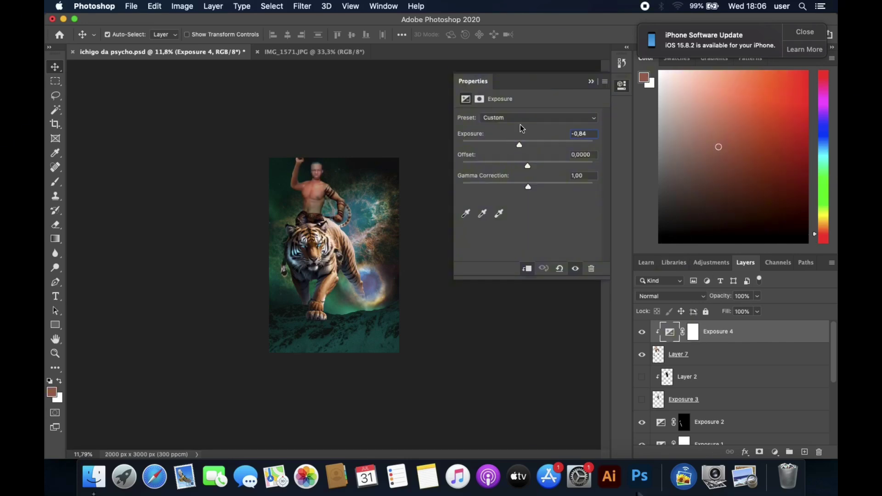
pyautogui.click(591, 82)
# Add Exposure 5 at +1,29 with its mask inverted to black.
pyautogui.click(711, 262)
pyautogui.click(705, 289)
pyautogui.rightClick(740, 338)
pyautogui.press('Escape')
pyautogui.press('cmd+i')
pyautogui.click(740, 338)
# Lasso the rider's arm holding the tail and paint it white on Exposure 5's mask.
pyautogui.press('b')
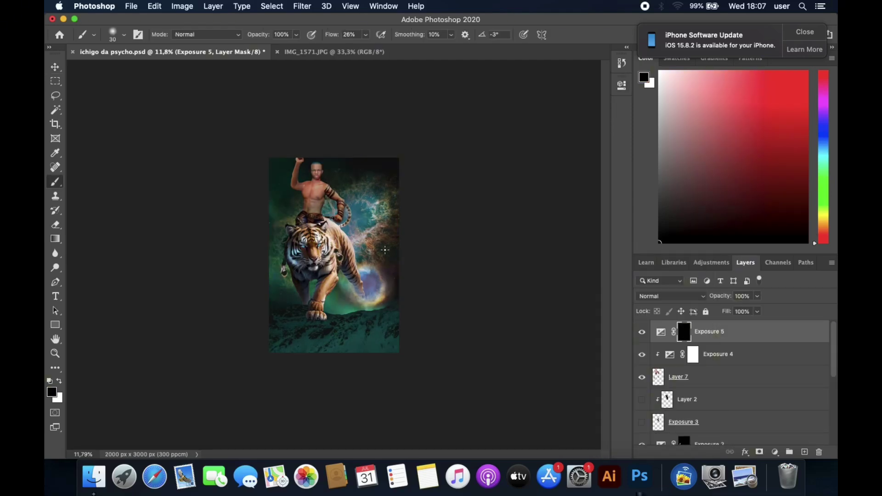
pyautogui.scroll(5, 337, 199)
pyautogui.press('l')
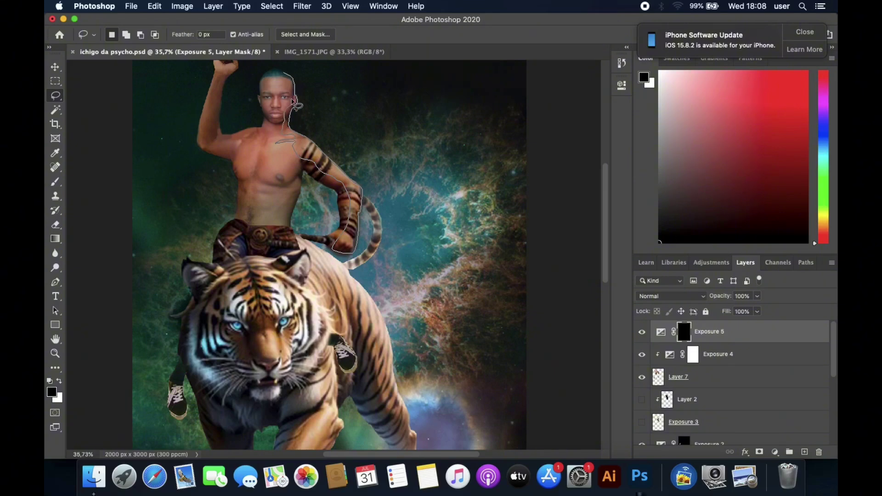
pyautogui.moveTo(284, 74); pyautogui.dragTo(285, 75)
pyautogui.press('b')
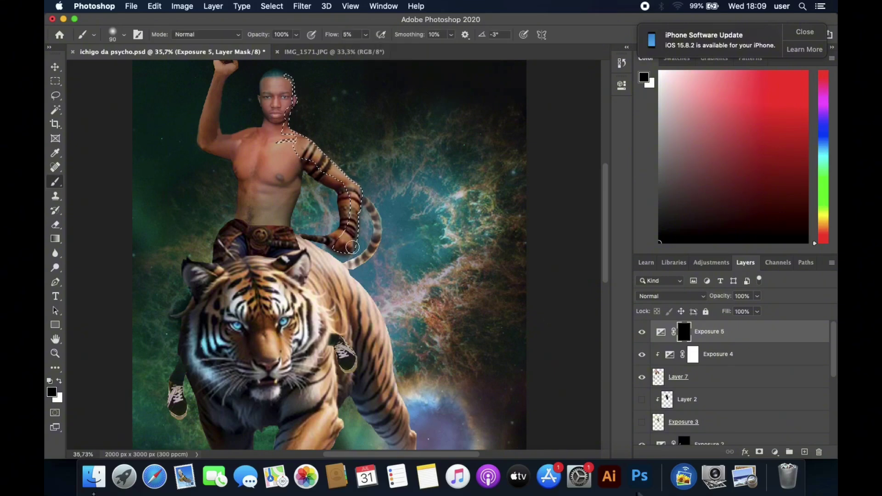
pyautogui.press('x')
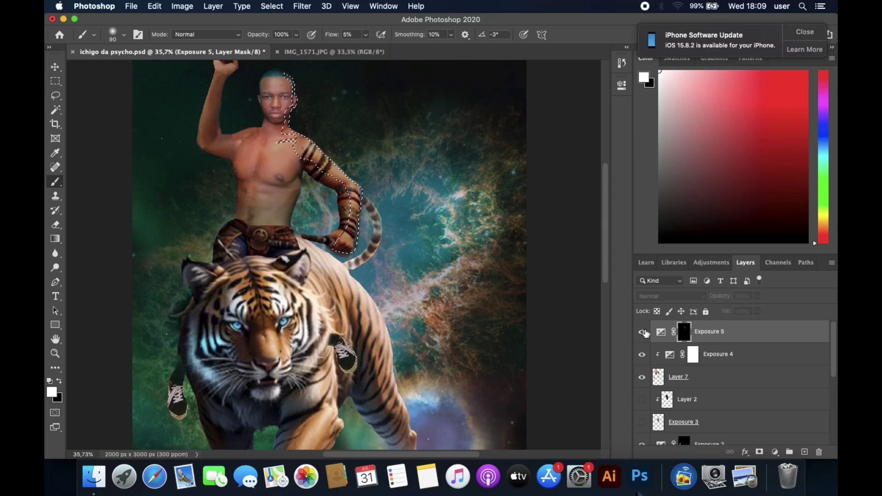
pyautogui.press('super+d')
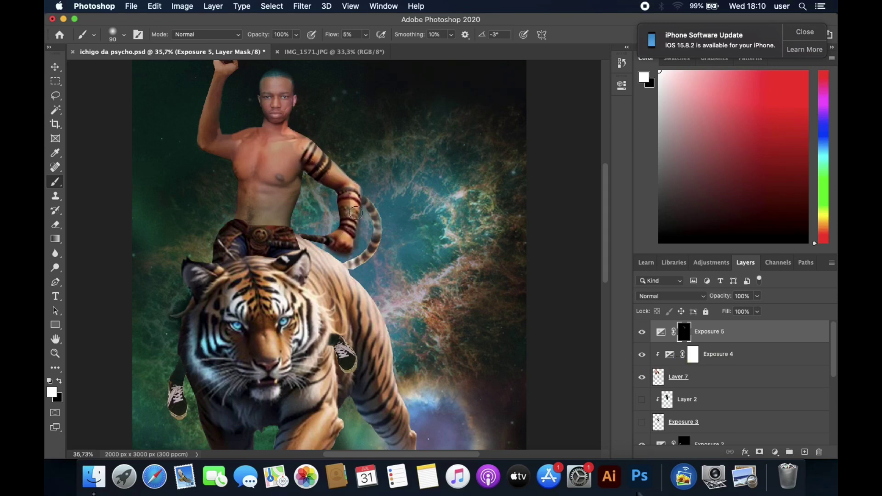
# Paint the rider's shoe white on Exposure 5's mask with a small brush.
pyautogui.press('[')
pyautogui.press('[')
pyautogui.press('x')
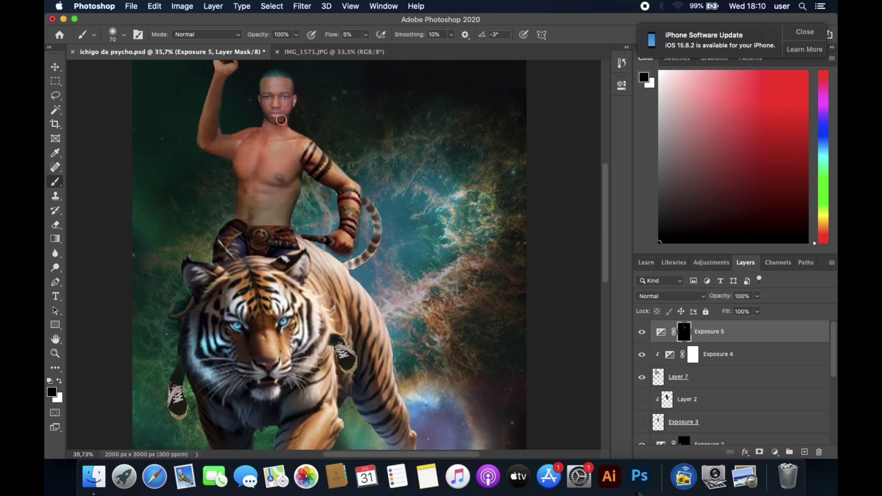
pyautogui.scroll(-3, 309, 151)
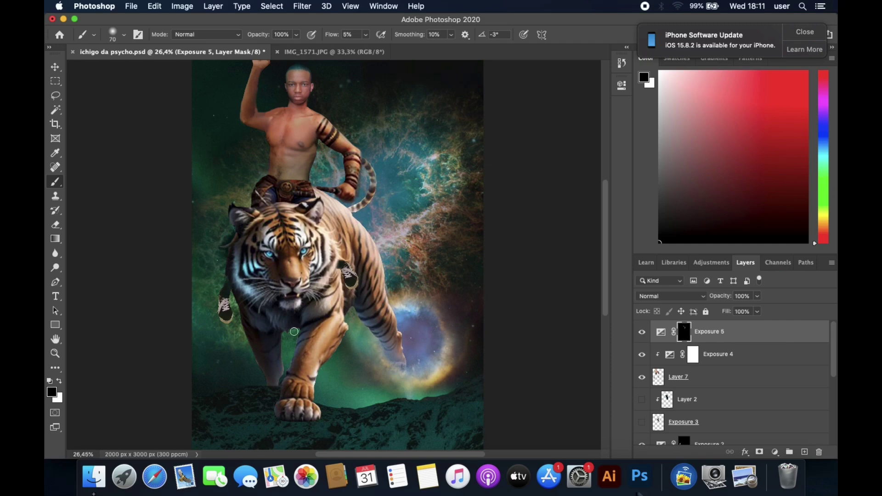
pyautogui.press('x')
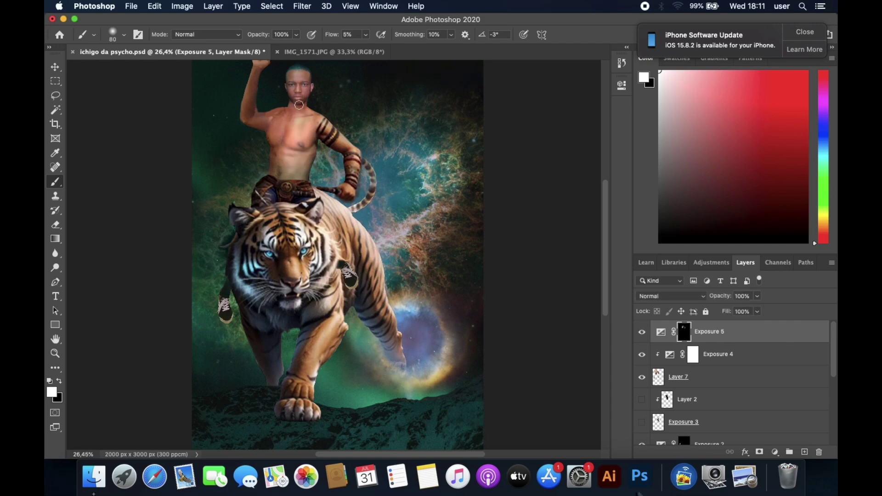
pyautogui.scroll(-5, 403, 297)
pyautogui.scroll(-2, 404, 297)
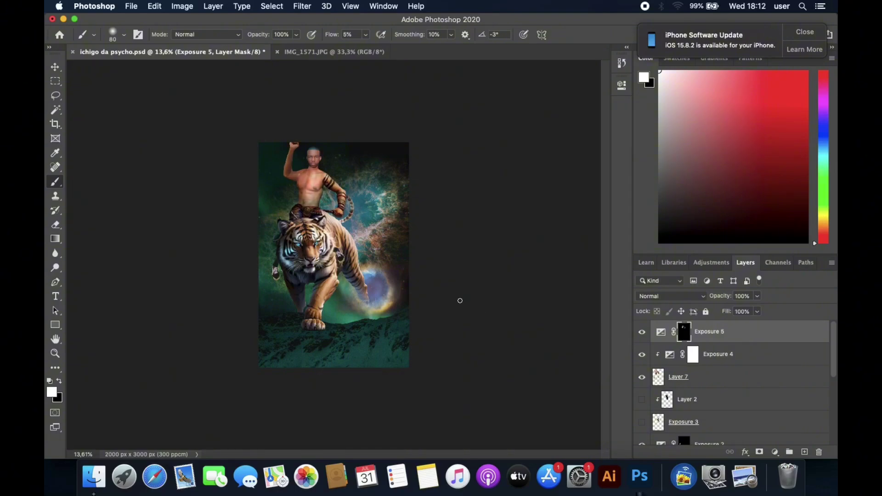
pyautogui.scroll(5, 462, 300)
pyautogui.scroll(-3, 462, 300)
pyautogui.scroll(-2, 462, 300)
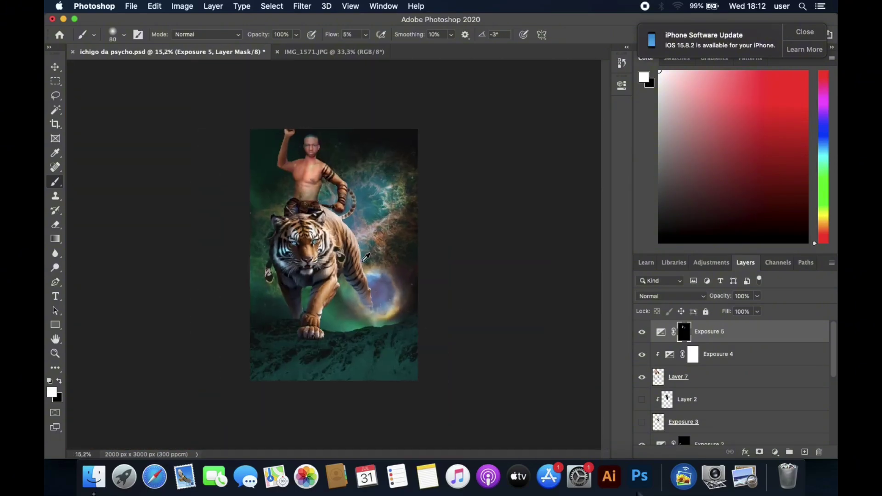
pyautogui.scroll(10, 248, 201)
pyautogui.press('[')
pyautogui.press('[')
pyautogui.press('[')
pyautogui.press('[')
pyautogui.moveTo(248, 202); pyautogui.dragTo(216, 173)
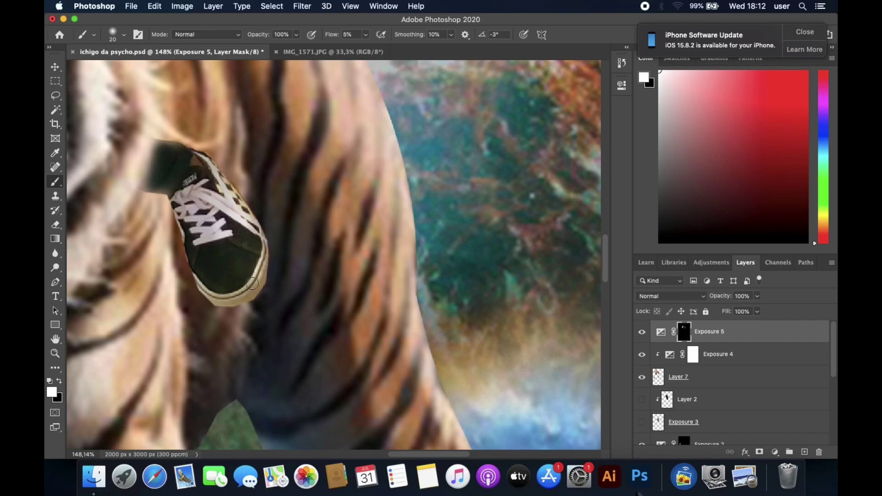
pyautogui.scroll(-8, 586, 321)
pyautogui.scroll(1, 413, 230)
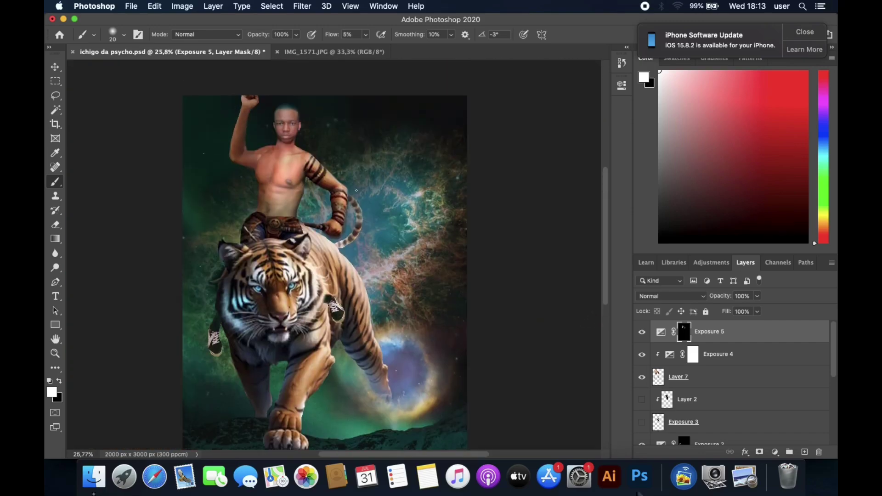
pyautogui.scroll(-5, 357, 186)
pyautogui.scroll(2, 358, 186)
pyautogui.scroll(2, 354, 198)
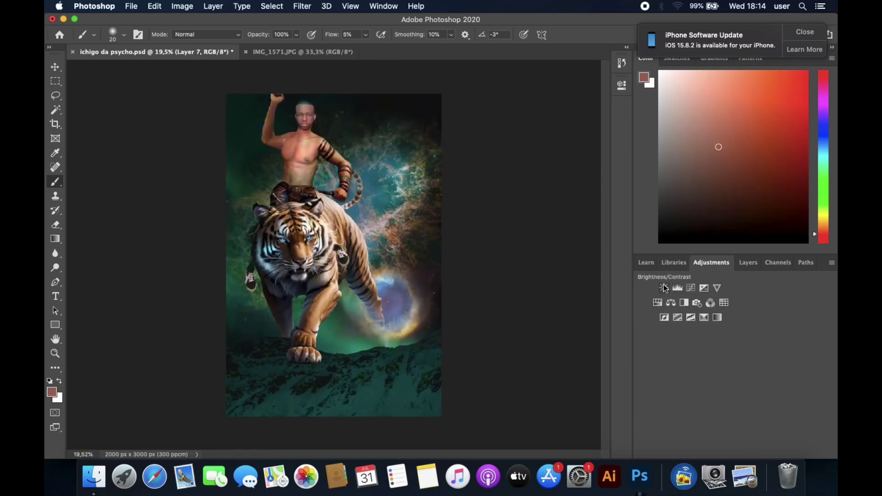
# Add Curves 1 auto-corrected with the Enhance Monochromatic Contrast option.
pyautogui.click(690, 288)
pyautogui.click(605, 81)
pyautogui.click(605, 81)
pyautogui.click(665, 152)
pyautogui.click(518, 191)
pyautogui.click(604, 81)
pyautogui.click(627, 173)
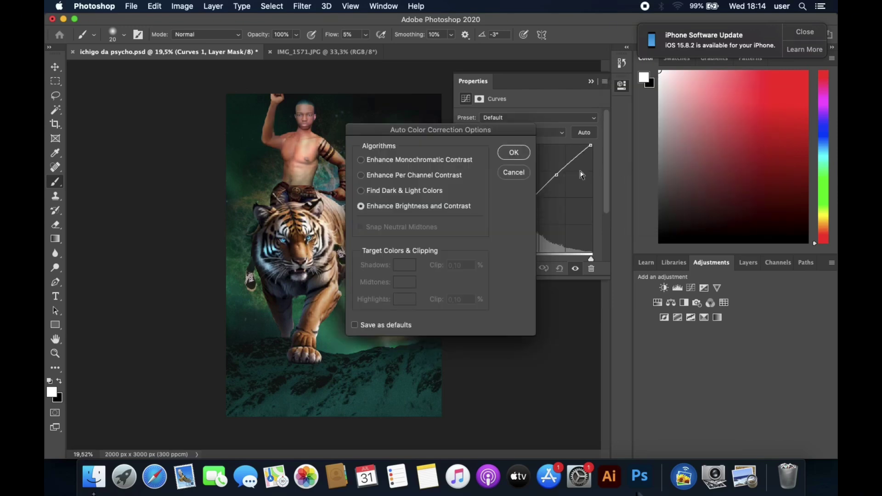
pyautogui.moveTo(434, 130); pyautogui.dragTo(565, 138)
pyautogui.click(491, 198)
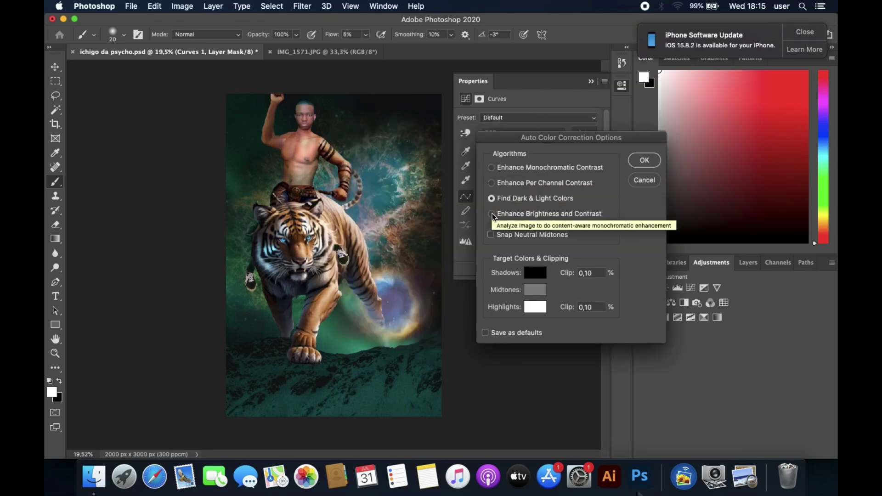
pyautogui.click(491, 167)
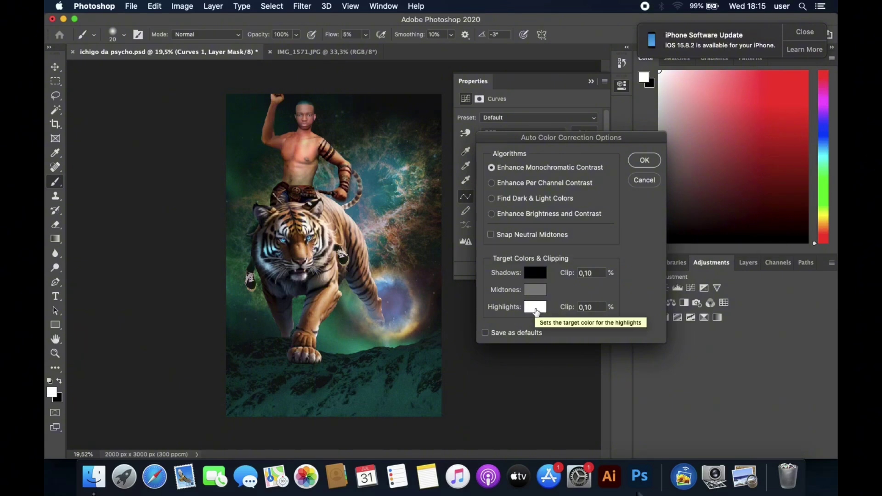
pyautogui.click(645, 160)
pyautogui.click(746, 262)
# Create Layer 8 clipped to Layer 7 and pick a darker brown skin tone.
pyautogui.click(591, 81)
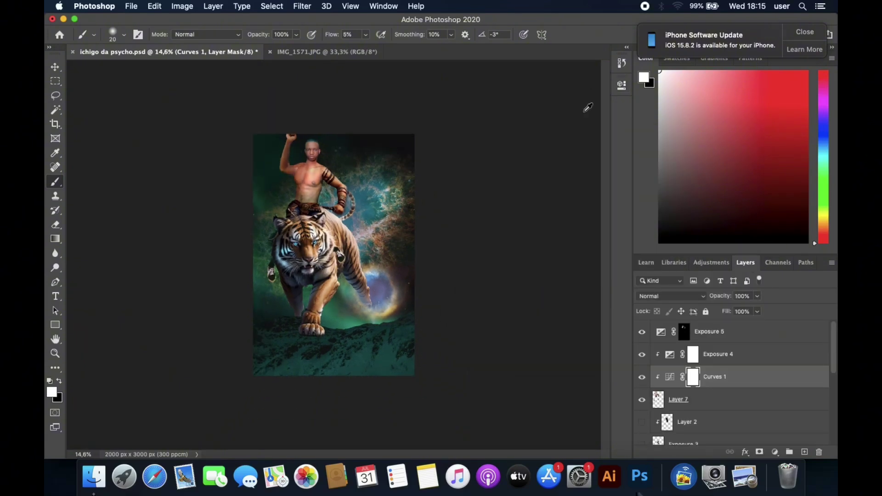
pyautogui.scroll(3, 333, 255)
pyautogui.keyDown('alt'); pyautogui.click(318, 108); pyautogui.keyUp('alt')
pyautogui.hotkey('ctrl', 'shift', 'alt', 'n')
pyautogui.keyDown('alt'); pyautogui.click(251, 99); pyautogui.keyUp('alt')
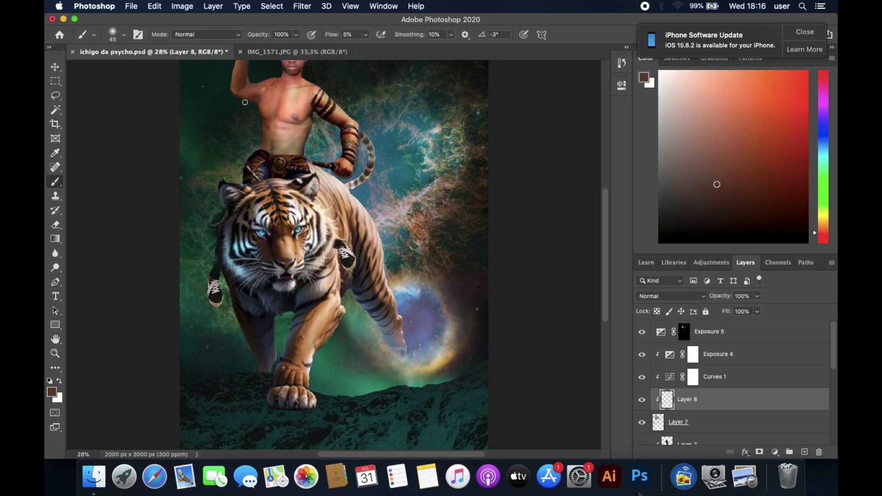
pyautogui.scroll(-2, 337, 143)
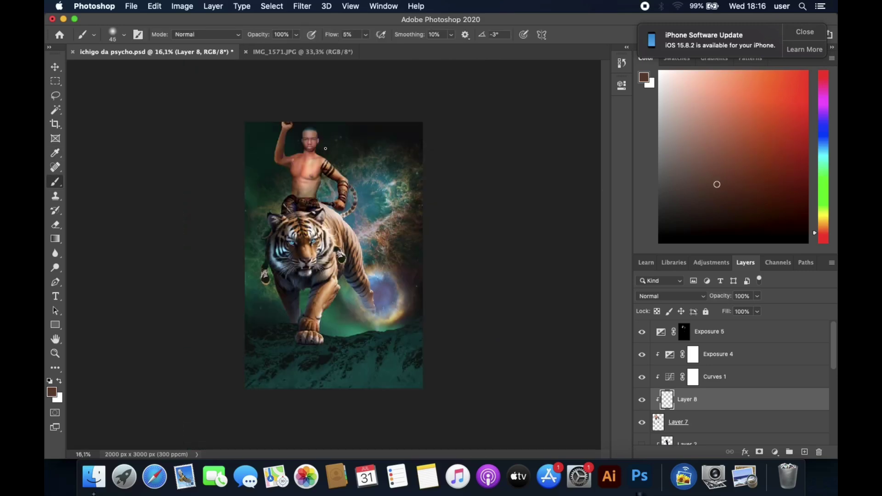
pyautogui.scroll(5, 281, 191)
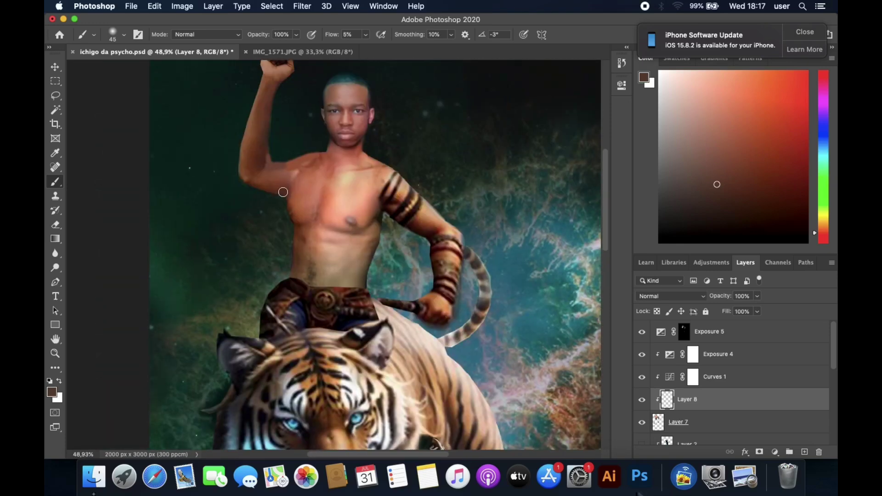
pyautogui.scroll(-1, 404, 227)
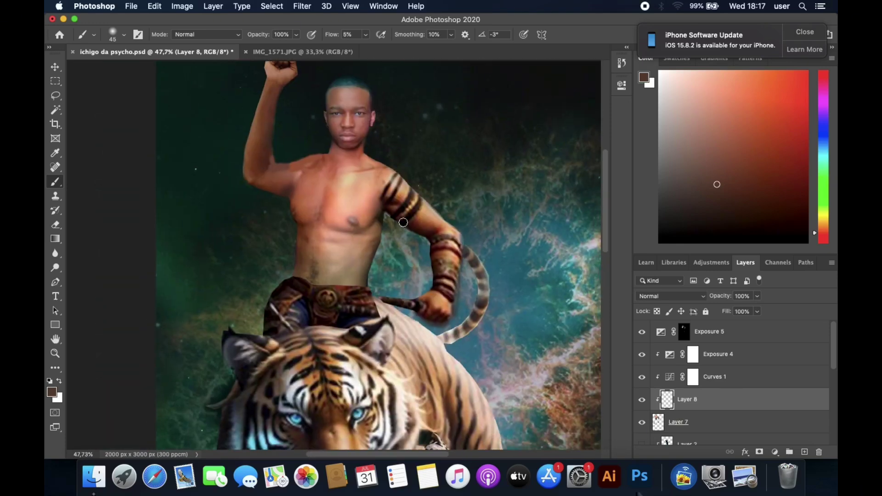
pyautogui.scroll(-3, 403, 222)
pyautogui.scroll(2, 377, 205)
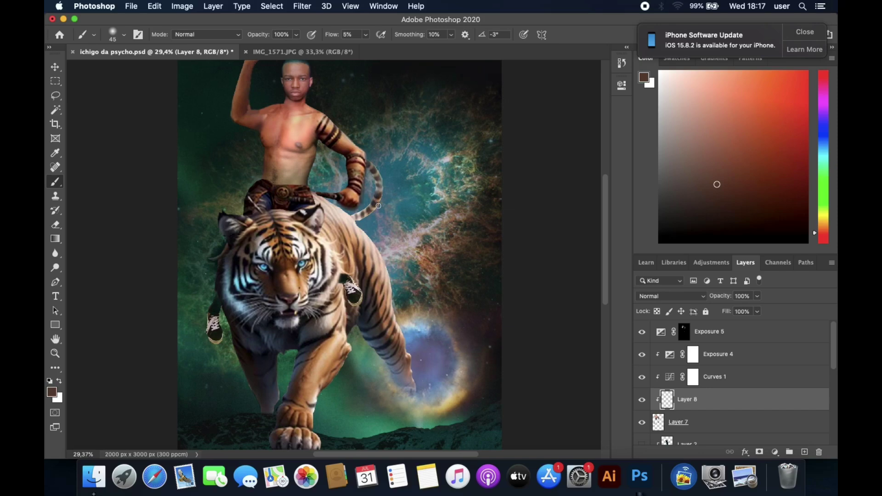
pyautogui.scroll(-2, 377, 205)
pyautogui.click(760, 333)
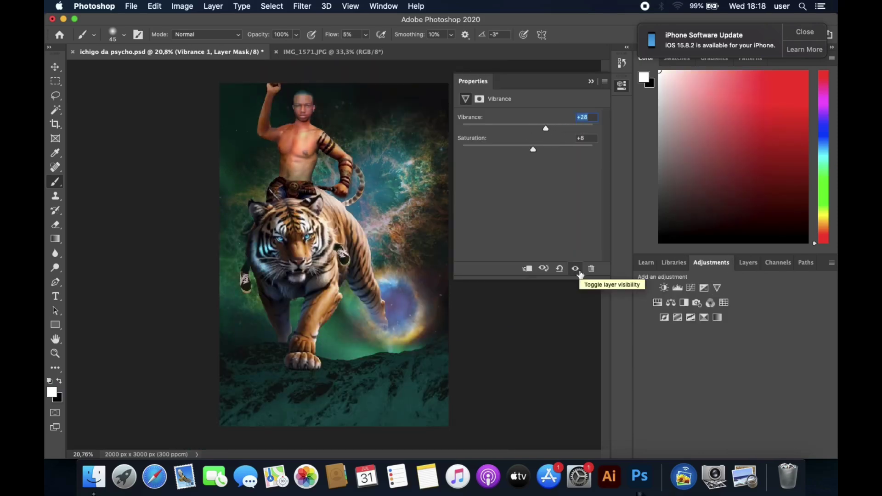
# Add a Vibrance 2 layer at +34 and invert its mask to black.
pyautogui.click(745, 262)
pyautogui.click(551, 220)
pyautogui.click(710, 264)
pyautogui.click(717, 288)
pyautogui.moveTo(529, 127); pyautogui.dragTo(551, 130)
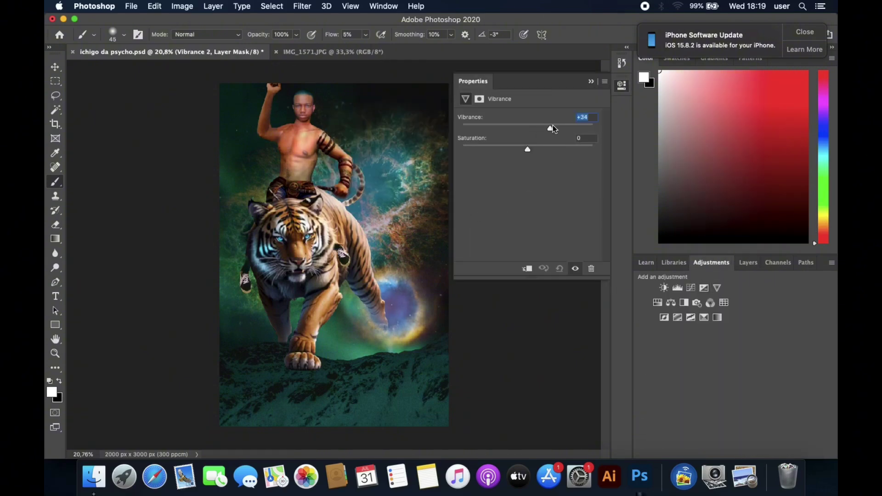
pyautogui.click(746, 262)
pyautogui.click(479, 98)
pyautogui.hotkey('ctrl', 'i')
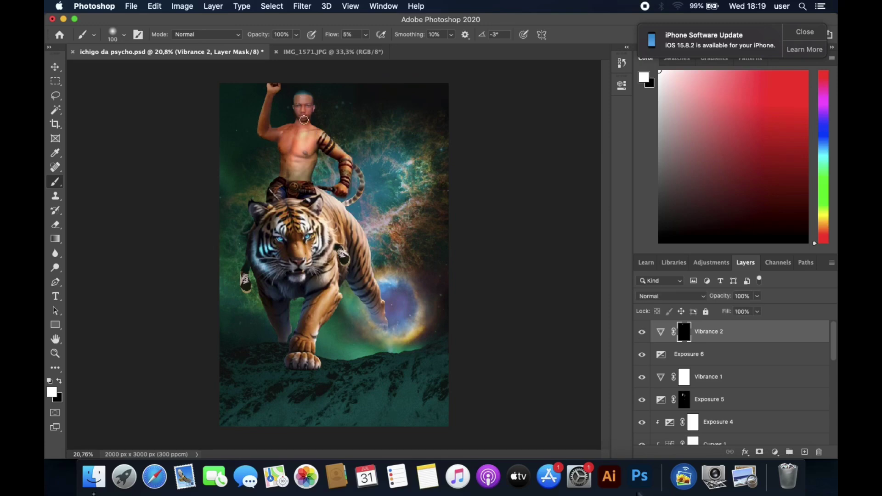
pyautogui.scroll(-3, 481, 363)
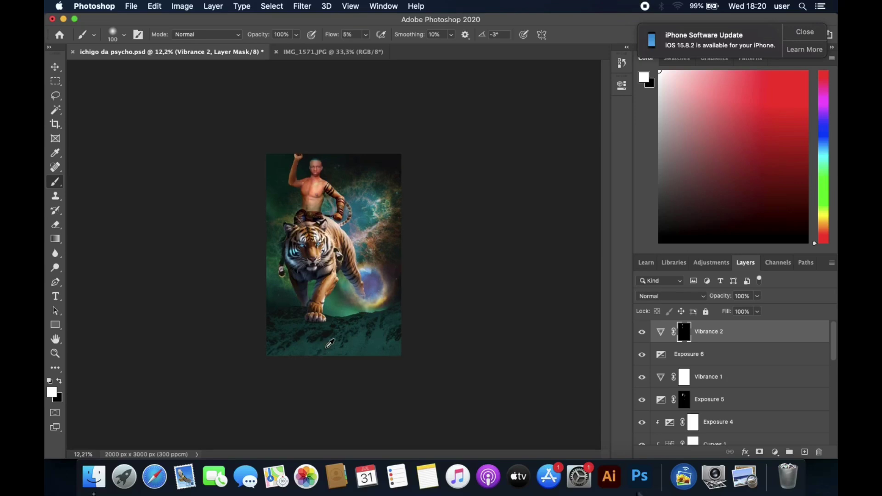
pyautogui.scroll(3, 326, 348)
# Add Exposure 7 at -9.24, invert its mask, and paint the ground below the tiger.
pyautogui.click(712, 263)
pyautogui.click(710, 288)
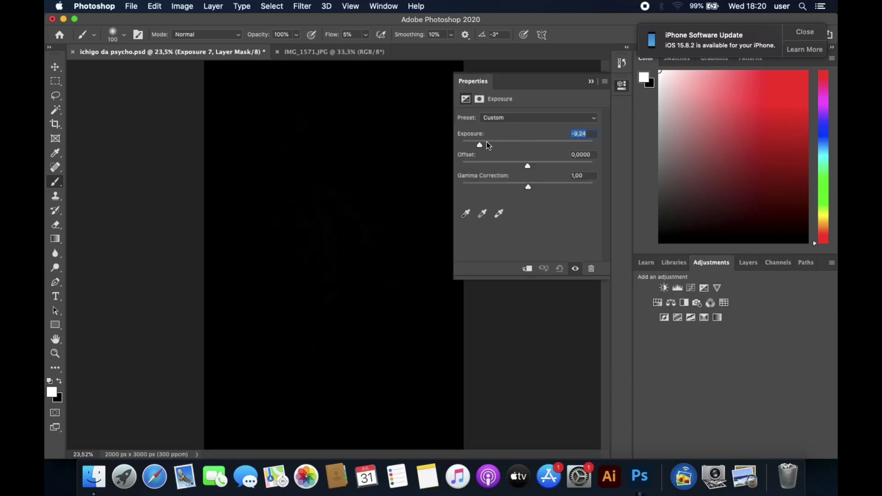
pyautogui.click(745, 262)
pyautogui.press('super+i')
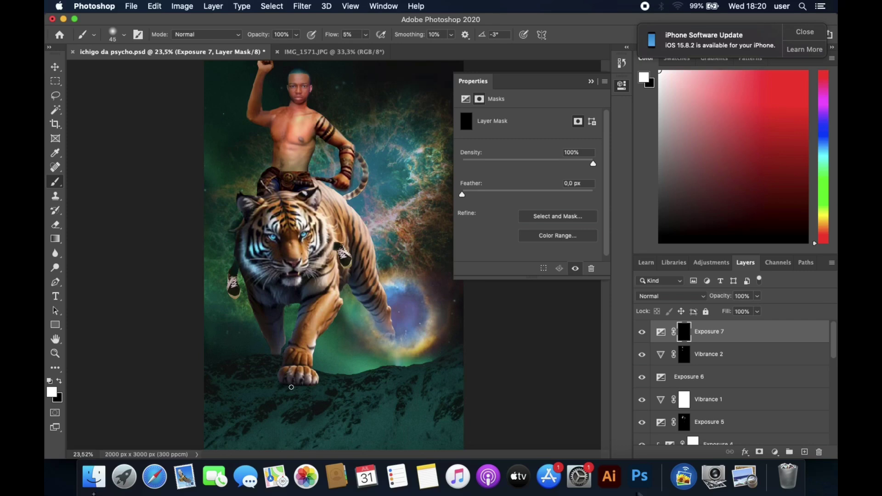
pyautogui.press('super+minus')
pyautogui.click(479, 213)
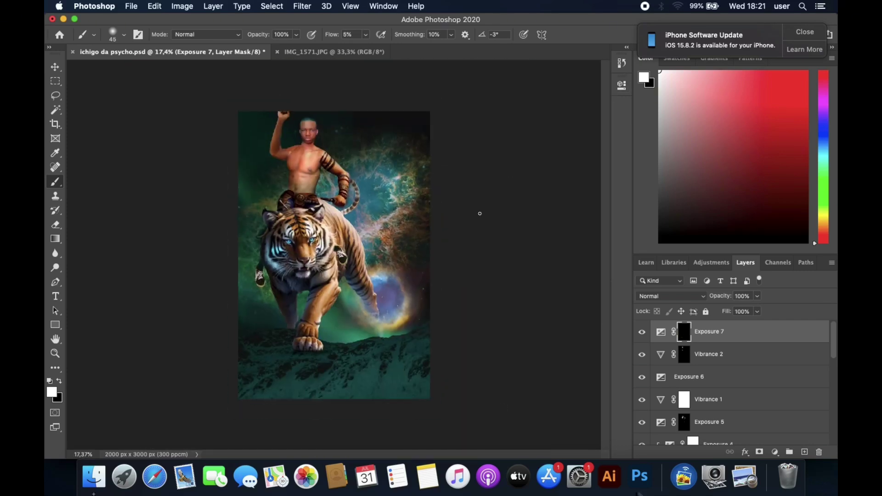
pyautogui.moveTo(270, 346)
pyautogui.mouseDown()
pyautogui.moveTo(337, 357)
pyautogui.moveTo(278, 378)
pyautogui.mouseUp()
pyautogui.scroll(5, 414, 333)
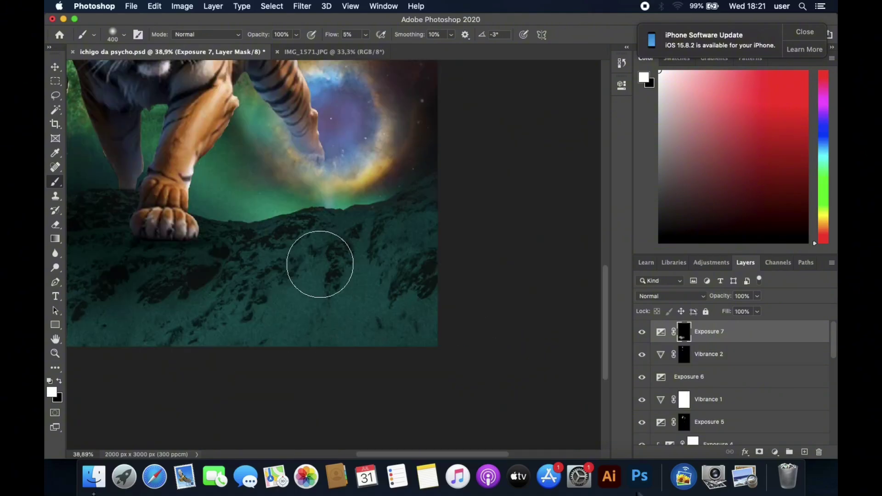
pyautogui.scroll(5, 300, 229)
pyautogui.scroll(10, 243, 158)
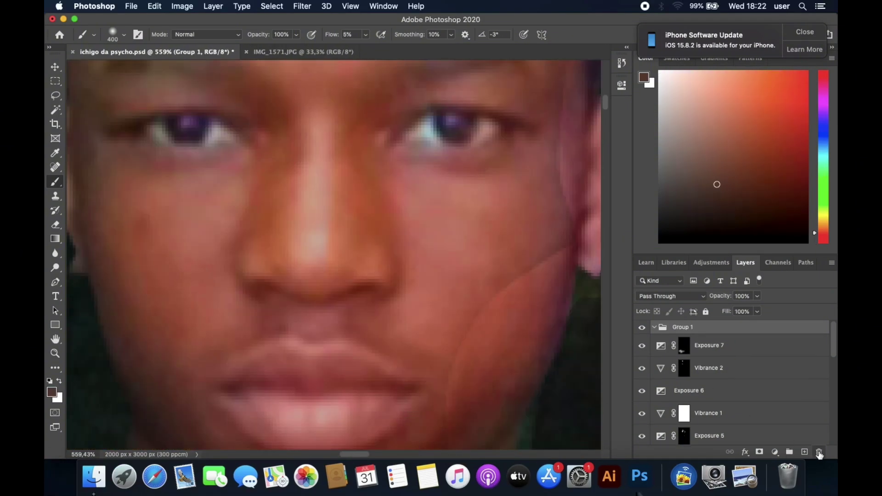
# Add a Solid Color fill layer in Color Dodge mode with its mask inverted to black.
pyautogui.click(775, 452)
pyautogui.click(733, 238)
pyautogui.click(552, 148)
pyautogui.click(671, 296)
pyautogui.click(666, 384)
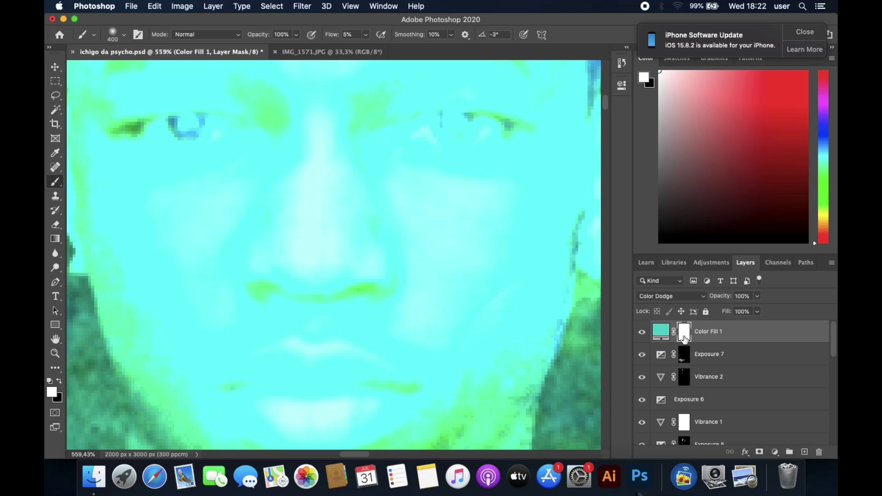
pyautogui.click(685, 332)
pyautogui.hotkey('ctrl', 'i')
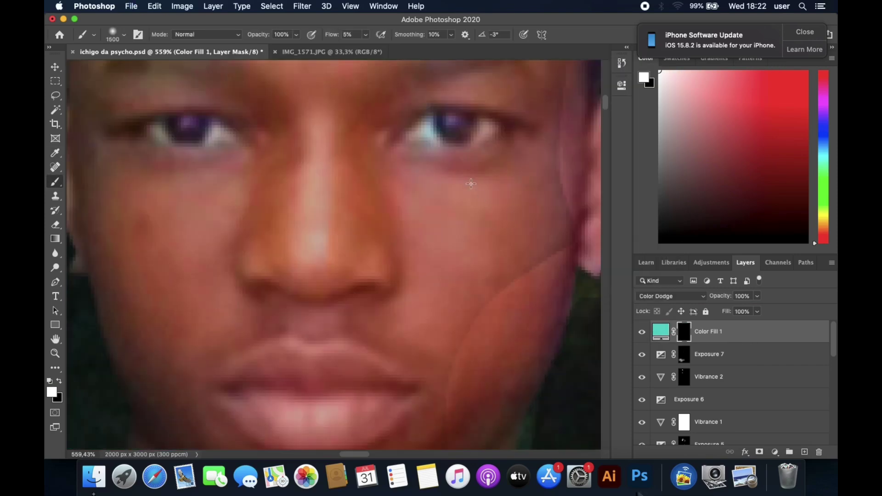
# Move Color Fill 1 down the stack and paint both eyes onto its mask with a 10 px brush.
pyautogui.hotkey('ctrl', '[')
pyautogui.hotkey('ctrl', '[')
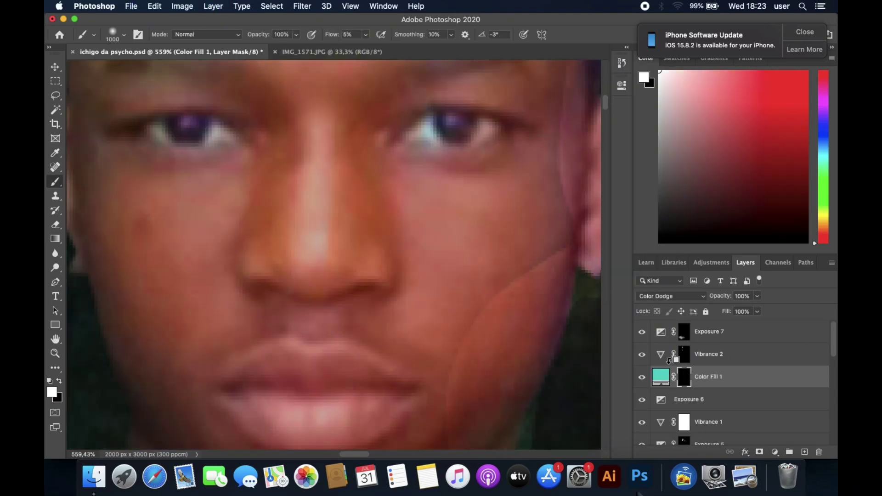
pyautogui.hotkey('ctrl', '-')
pyautogui.hotkey('ctrl', '-')
pyautogui.hotkey('ctrl', '-')
pyautogui.press('[')
pyautogui.press('[')
pyautogui.press('[')
pyautogui.hotkey('ctrl', '-')
pyautogui.hotkey('ctrl', '-')
pyautogui.hotkey('ctrl', '-')
pyautogui.hotkey('ctrl', '+')
pyautogui.hotkey('ctrl', '+')
pyautogui.hotkey('ctrl', '+')
pyautogui.press('[')
pyautogui.press('[')
pyautogui.moveTo(406, 245); pyautogui.dragTo(416, 244)
pyautogui.moveTo(110, 246); pyautogui.dragTo(122, 243)
# Add a cyan Color Fill 2 in Color Dodge with a black mask, lightening its cyan.
pyautogui.click(775, 452)
pyautogui.click(763, 244)
pyautogui.click(452, 227)
pyautogui.click(550, 150)
pyautogui.click(671, 295)
pyautogui.click(675, 384)
pyautogui.hotkey('ctrl', 'i')
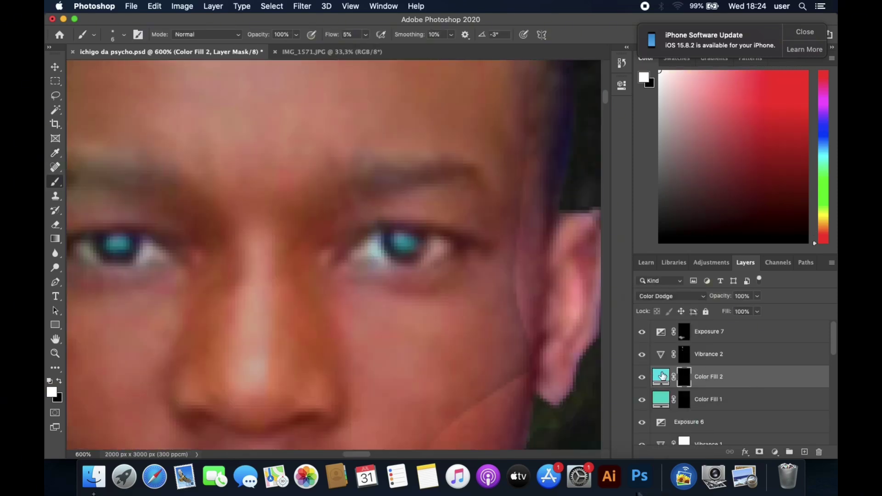
pyautogui.doubleClick(661, 375)
pyautogui.click(329, 153)
pyautogui.click(552, 149)
pyautogui.press('[')
pyautogui.press('[')
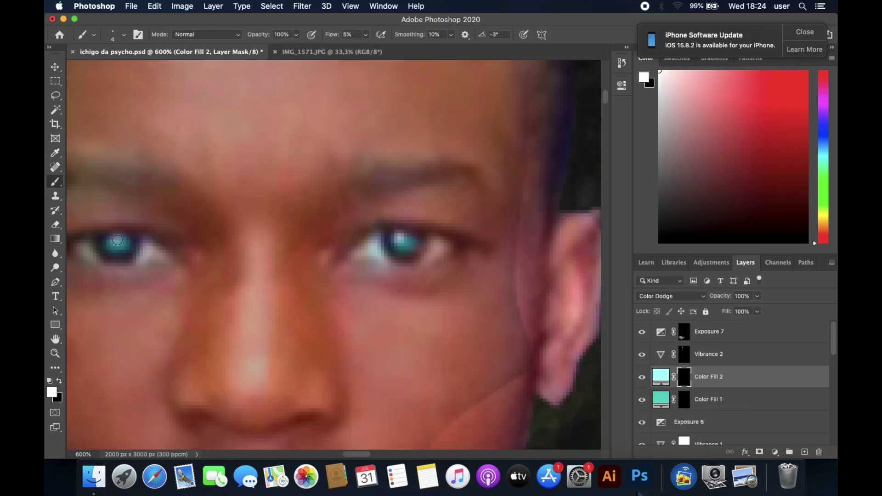
# Add a teal Color Fill 3 in Linear Dodge (Add) with an inverted black mask.
pyautogui.click(775, 452)
pyautogui.click(762, 244)
pyautogui.click(550, 150)
pyautogui.click(671, 296)
pyautogui.click(676, 394)
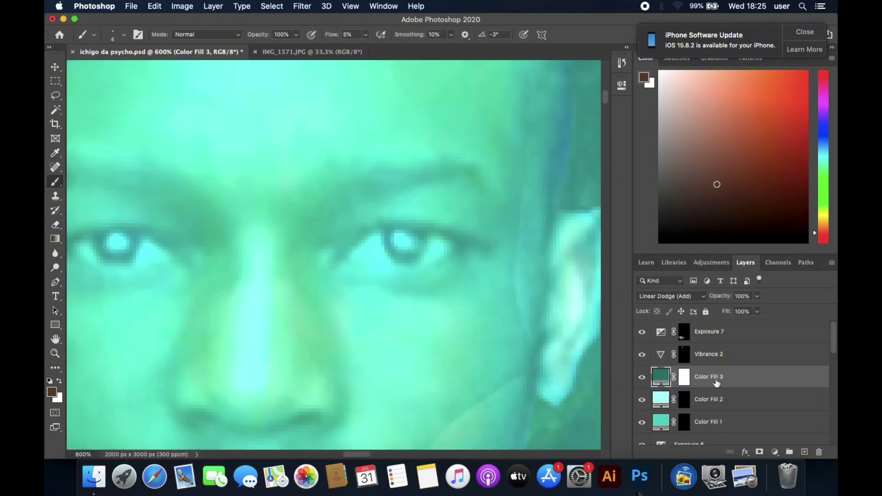
pyautogui.hotkey('ctrl', 'i')
pyautogui.press(']')
pyautogui.press(']')
pyautogui.press(']')
pyautogui.scroll(-2, 463, 368)
pyautogui.scroll(-4, 463, 368)
pyautogui.scroll(-5, 463, 368)
pyautogui.hscroll(1, 462, 368)
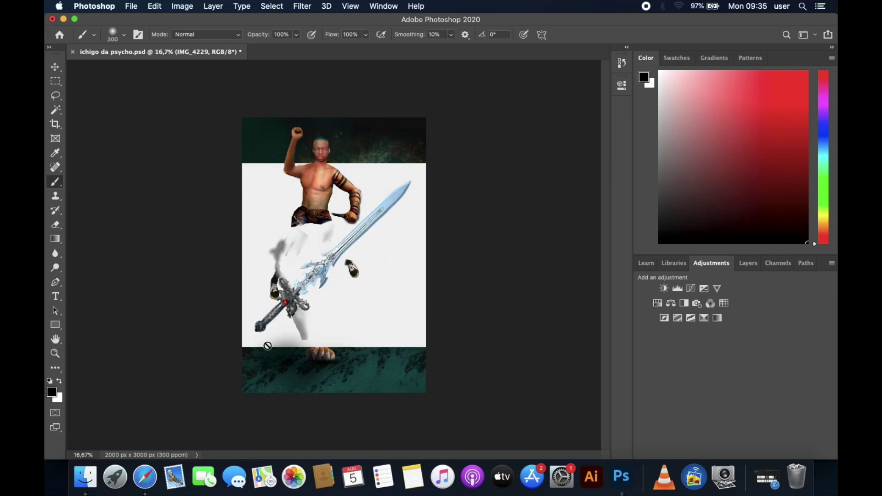
# Reposition the sword layer and bring it to the top of the layer stack.
pyautogui.press('v')
pyautogui.moveTo(380, 325); pyautogui.dragTo(380, 325)
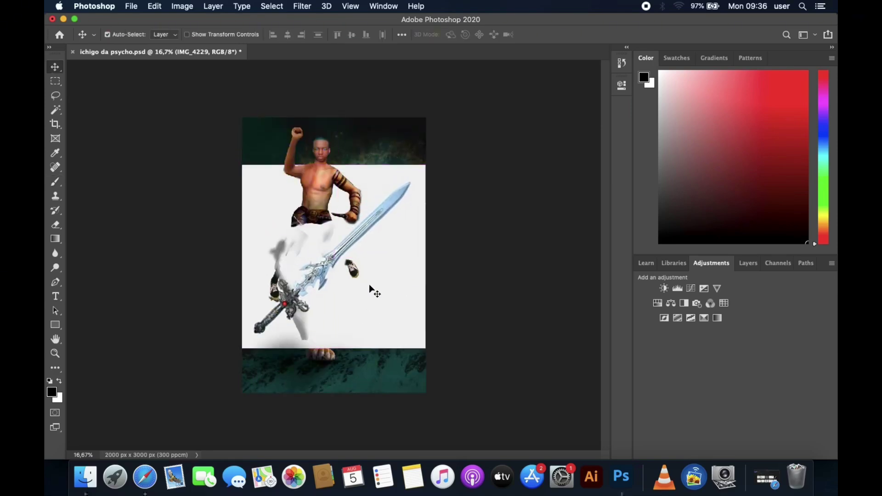
pyautogui.scroll(2, 370, 287)
pyautogui.scroll(-2, 372, 282)
pyautogui.scroll(-5, 376, 277)
pyautogui.scroll(6, 376, 277)
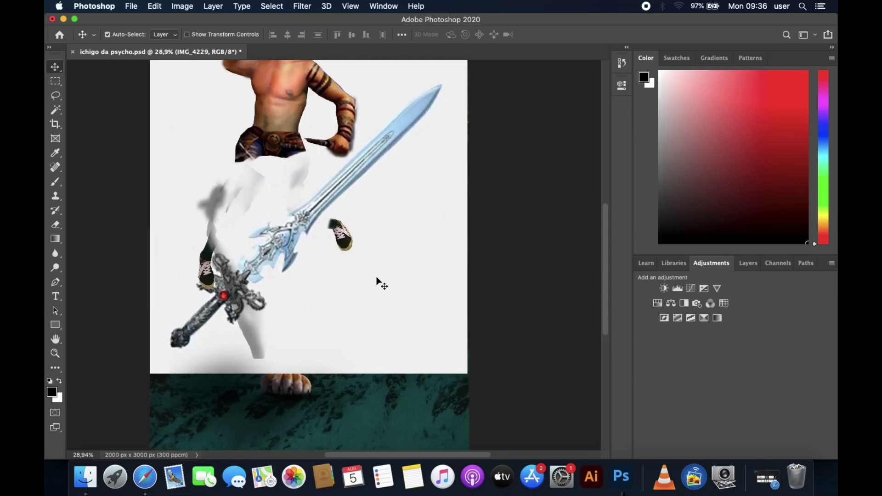
pyautogui.press('F7')
pyautogui.moveTo(423, 232); pyautogui.dragTo(409, 326)
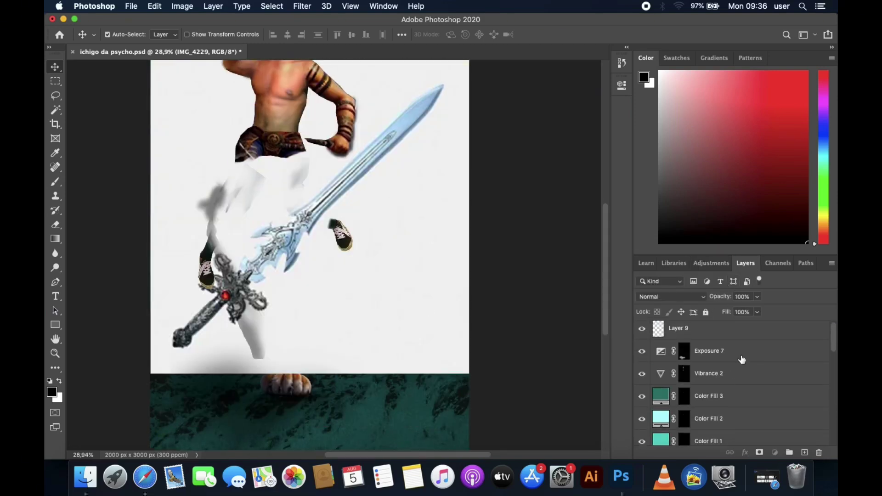
pyautogui.hotkey('ctrl', 'shift', ']')
pyautogui.scroll(2, 368, 315)
# Trace the sword with the Pen tool, make a selection, invert it and delete the white background.
pyautogui.press('p')
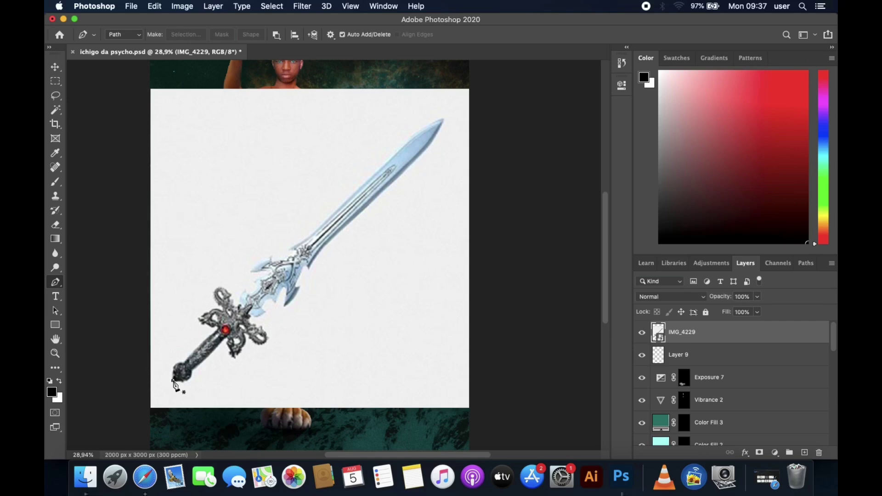
pyautogui.scroll(2, 175, 385)
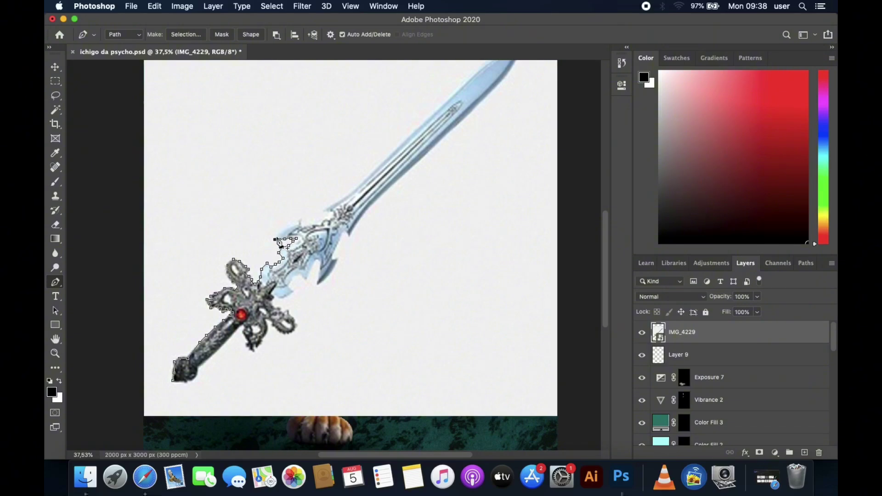
pyautogui.click(349, 194)
pyautogui.moveTo(368, 185); pyautogui.dragTo(329, 235)
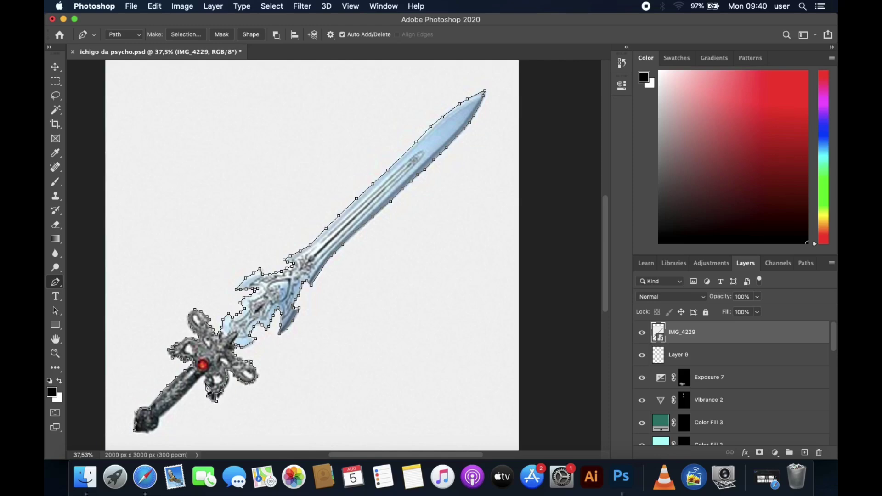
pyautogui.click(186, 35)
pyautogui.click(502, 181)
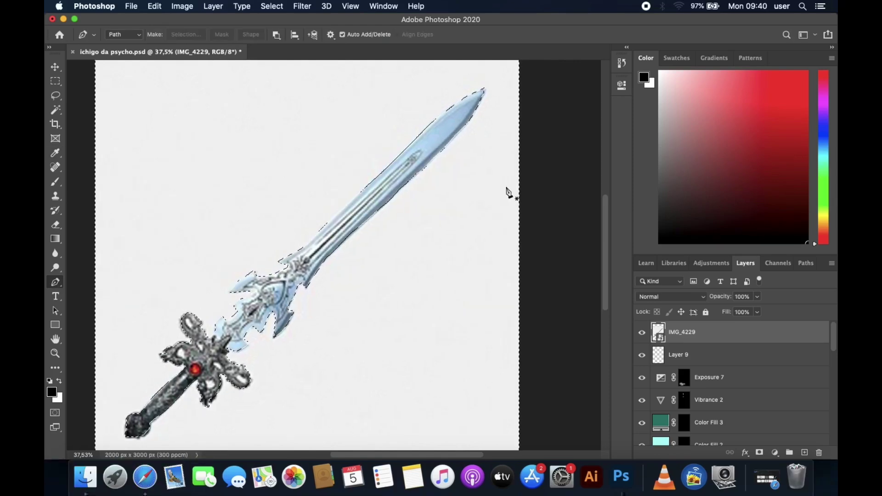
pyautogui.press('super+0')
pyautogui.press('e')
pyautogui.press('super+shift+i')
pyautogui.press('Delete')
pyautogui.press('super+d')
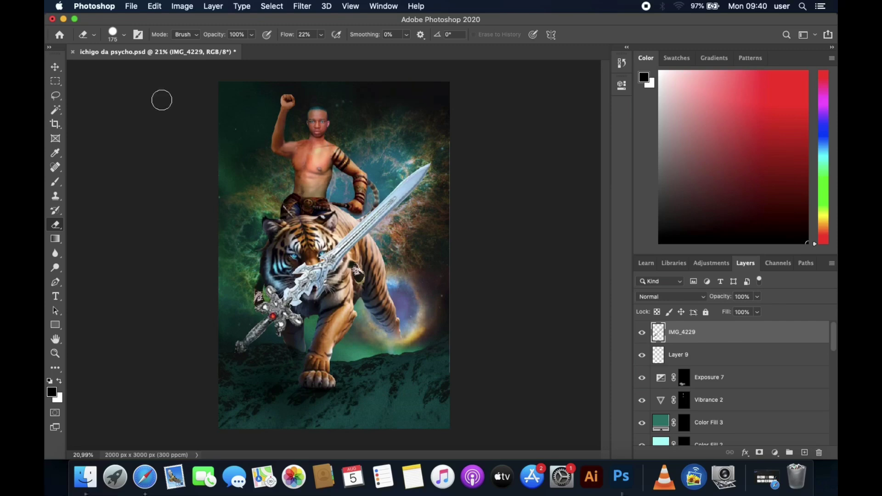
# Undo the deletion and give the sword a layer mask refined in Select and Mask with Smooth 22.
pyautogui.click(473, 183)
pyautogui.press('super+z')
pyautogui.press('super+z')
pyautogui.click(759, 453)
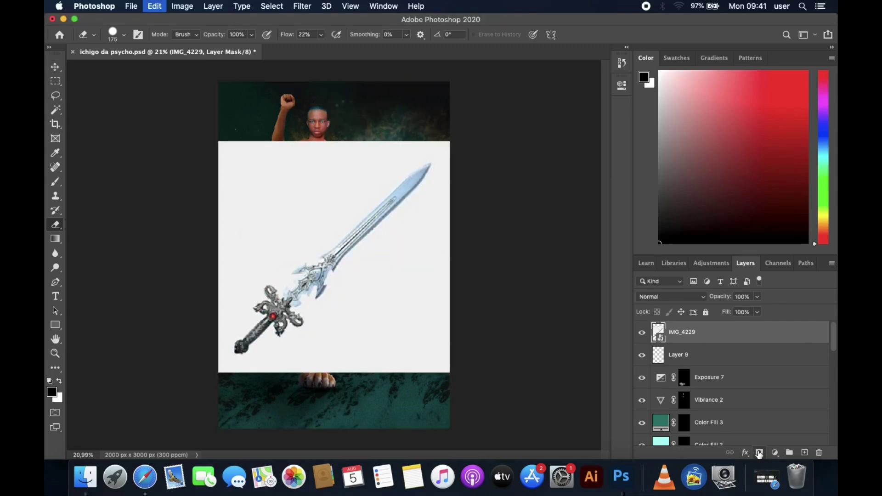
pyautogui.press('super+i')
pyautogui.doubleClick(679, 332)
pyautogui.click(568, 217)
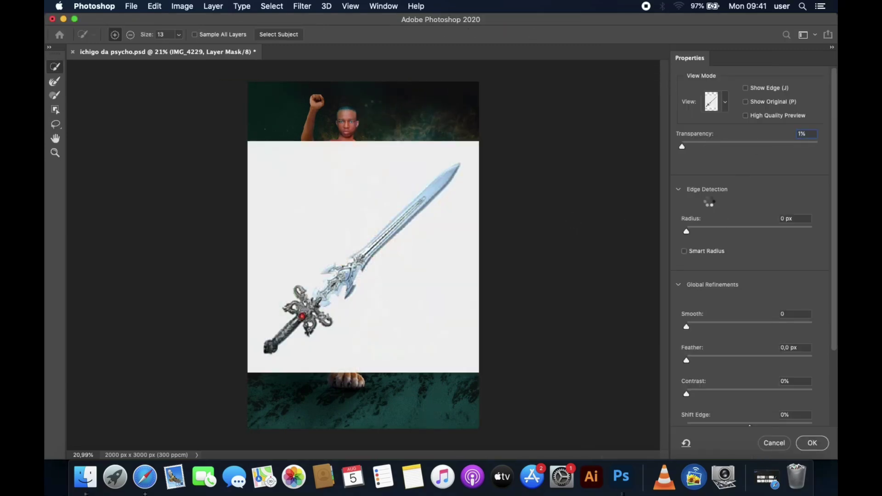
pyautogui.click(816, 147)
pyautogui.moveTo(687, 327); pyautogui.dragTo(714, 327)
pyautogui.press('Tab')
pyautogui.click(812, 443)
# Rotate, shrink and reposition the sword into the rider's hand, rescaling its mask to fit.
pyautogui.press('super+t')
pyautogui.moveTo(388, 89)
pyautogui.mouseDown()
pyautogui.moveTo(288, 246)
pyautogui.moveTo(439, 162)
pyautogui.mouseUp()
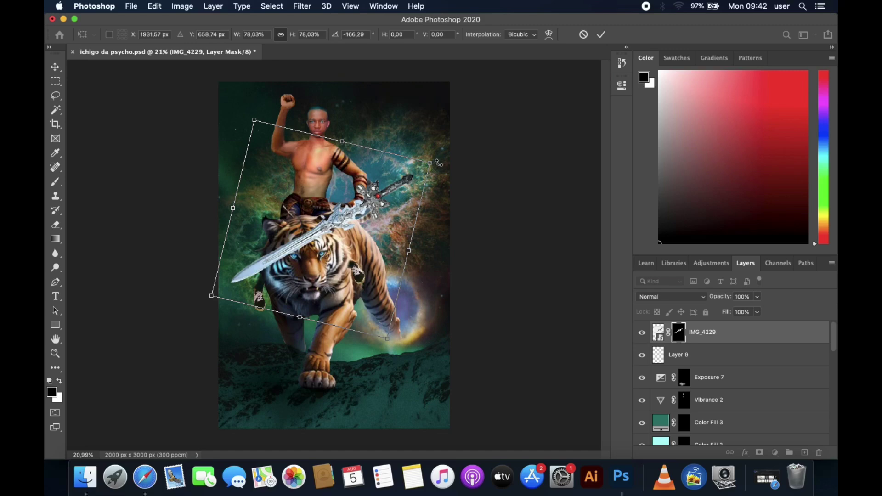
pyautogui.moveTo(439, 161)
pyautogui.mouseDown()
pyautogui.moveTo(295, 226)
pyautogui.moveTo(319, 224)
pyautogui.mouseUp()
pyautogui.scroll(5, 402, 192)
pyautogui.press('Return')
pyautogui.scroll(-5, 416, 191)
pyautogui.moveTo(365, 133); pyautogui.dragTo(376, 141)
pyautogui.press('Return')
pyautogui.hotkey('ctrl', 't')
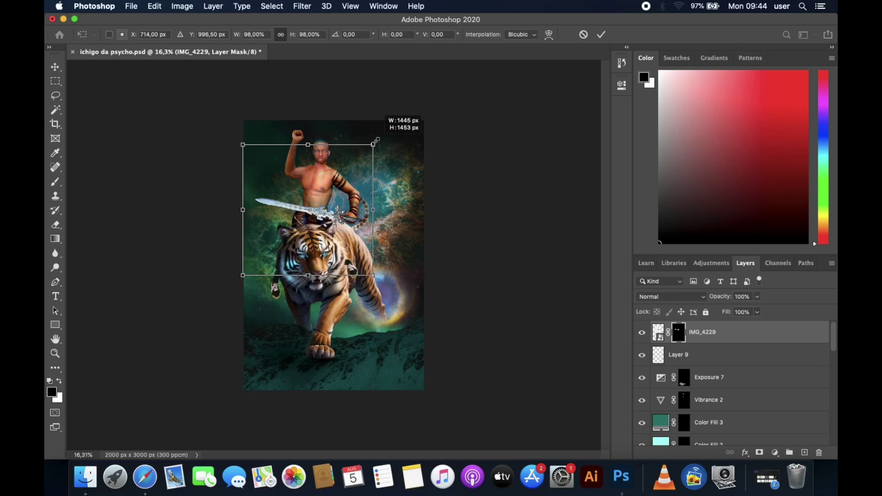
pyautogui.press('Return')
# Brush out the sword's mask around the hilt.
pyautogui.scroll(5, 431, 144)
pyautogui.press('b')
pyautogui.moveTo(269, 267); pyautogui.dragTo(248, 273)
pyautogui.hotkey('ctrl', '0')
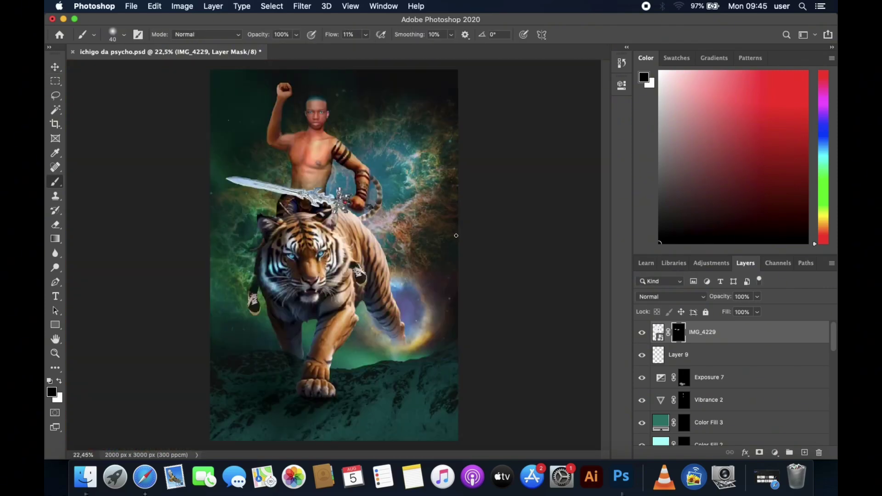
# Reselect the IMG_4229 sword mask for brushing and swap the foreground and background colours.
pyautogui.press('v')
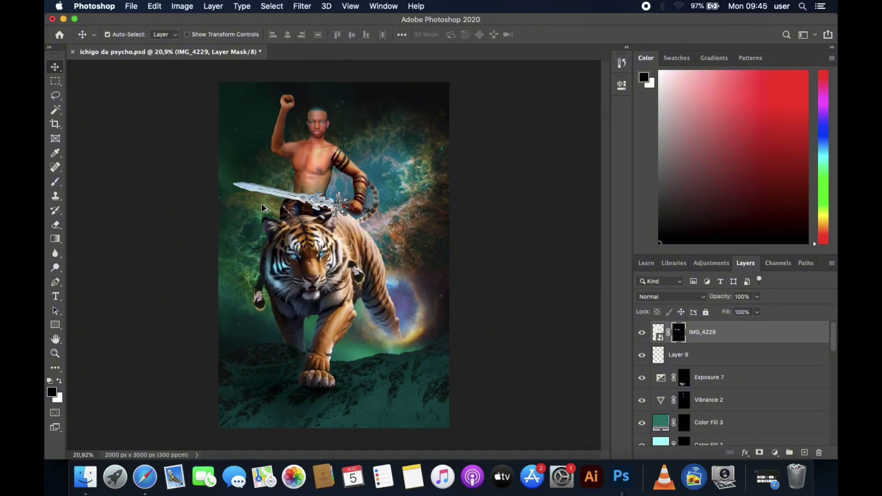
pyautogui.click(312, 159)
pyautogui.scroll(-3, 416, 296)
pyautogui.scroll(3, 415, 294)
pyautogui.scroll(3, 415, 293)
pyautogui.scroll(3, 388, 294)
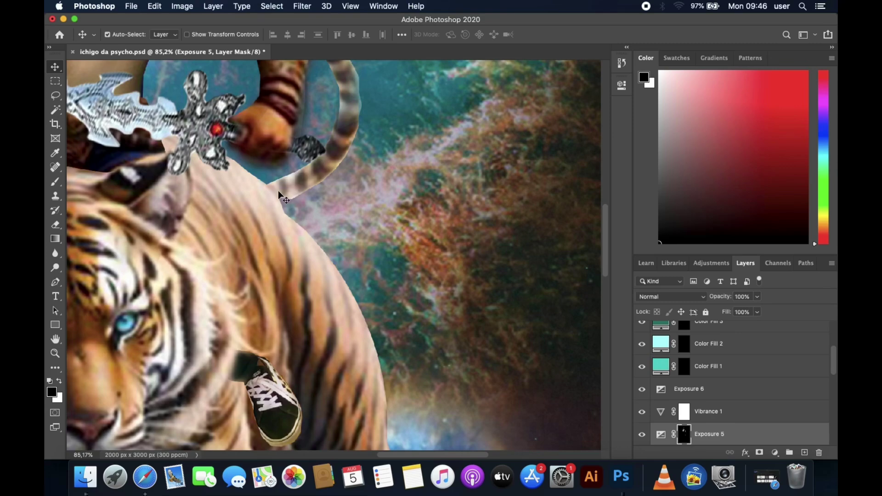
pyautogui.press('b')
pyautogui.hotkey('alt', '.')
pyautogui.click(678, 332)
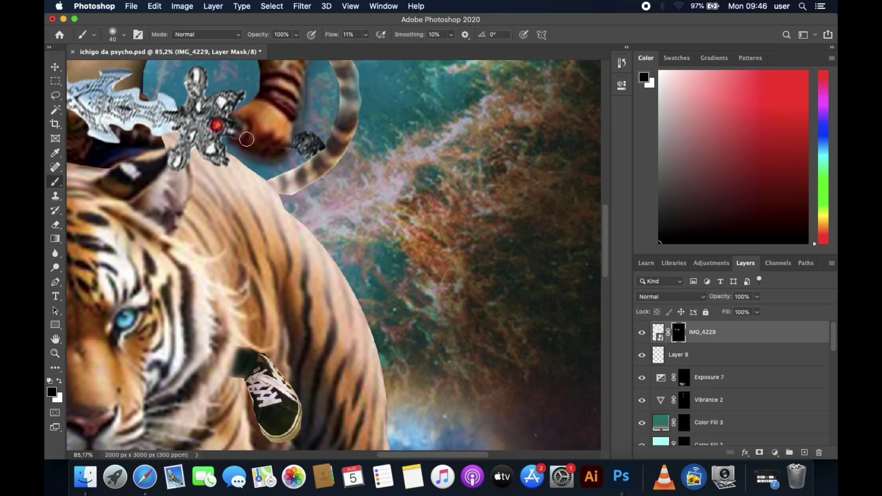
pyautogui.press('x')
pyautogui.press('x')
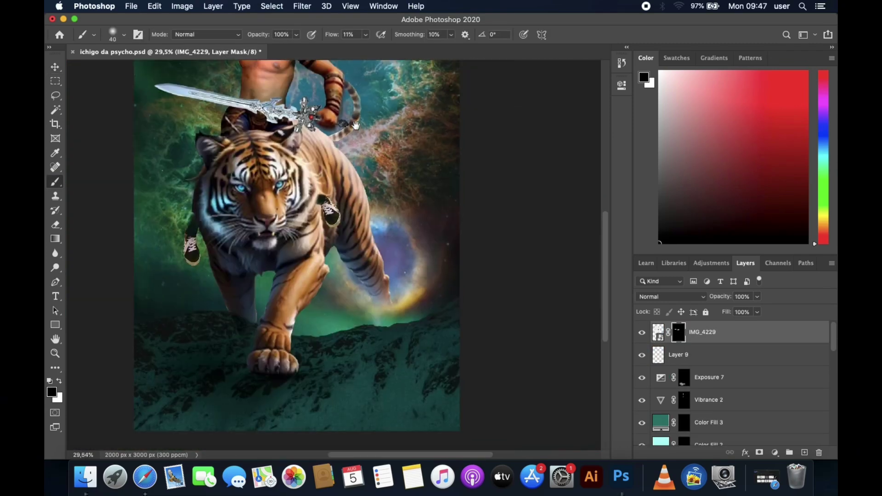
pyautogui.scroll(-5, 363, 114)
# Add an Exposure adjustment at -1.18 clipped to the sword, painting back the blade toward the tip.
pyautogui.click(711, 262)
pyautogui.click(697, 290)
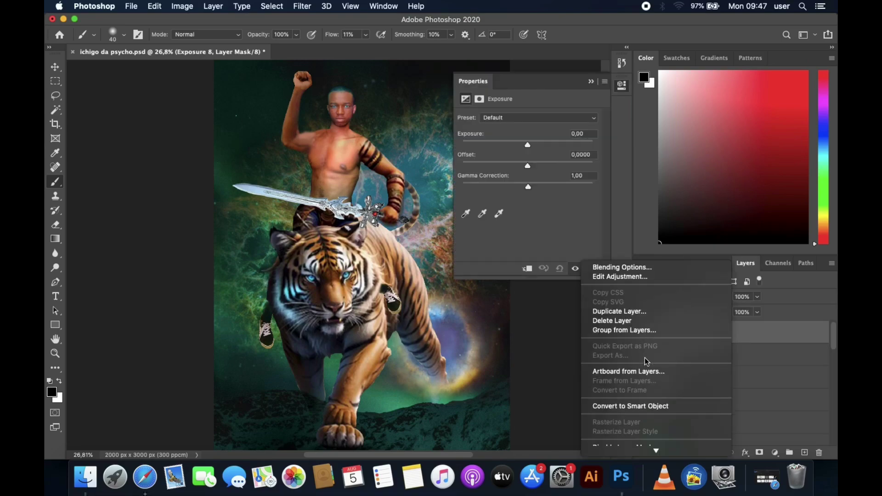
pyautogui.click(527, 269)
pyautogui.moveTo(527, 145); pyautogui.dragTo(517, 145)
pyautogui.scroll(3, 316, 156)
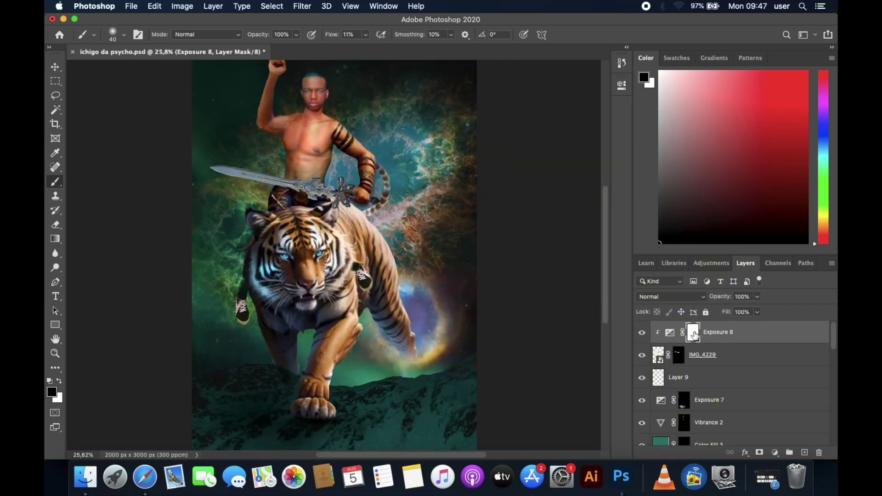
pyautogui.scroll(2, 316, 155)
pyautogui.moveTo(197, 140); pyautogui.dragTo(328, 157)
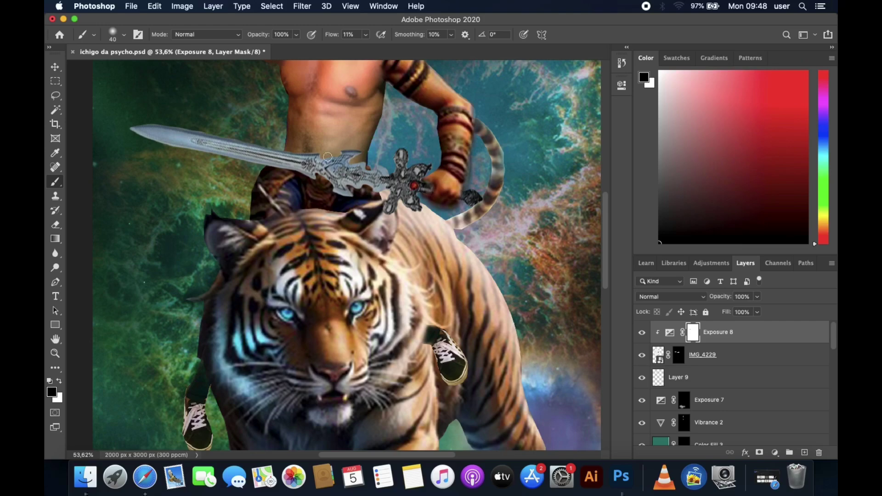
pyautogui.moveTo(136, 125); pyautogui.dragTo(209, 133)
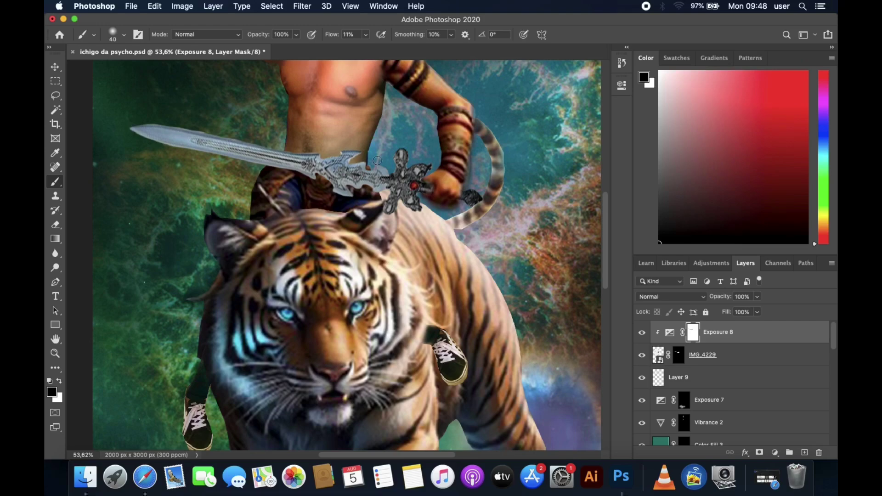
# Duplicate it as Exposure 9 with a black mask and paint darkening over the blade and hilt.
pyautogui.press('super+j')
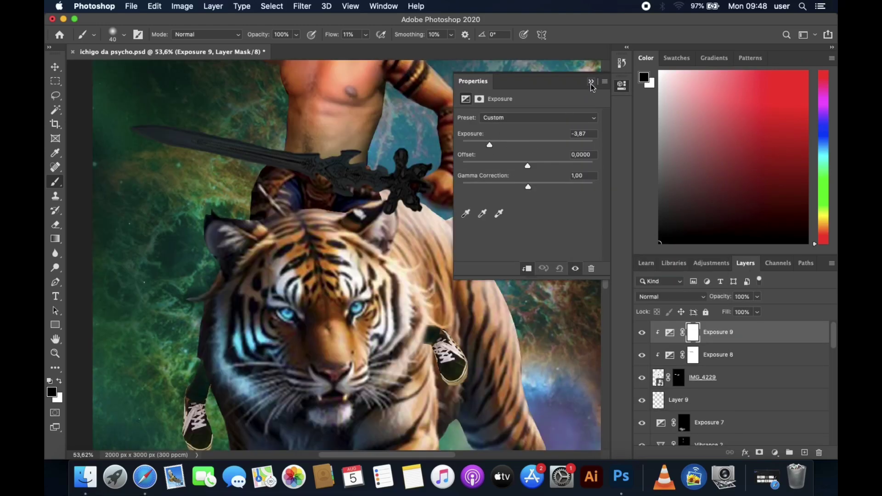
pyautogui.click(591, 81)
pyautogui.press('super+i')
pyautogui.press('x')
pyautogui.moveTo(130, 135); pyautogui.dragTo(278, 171)
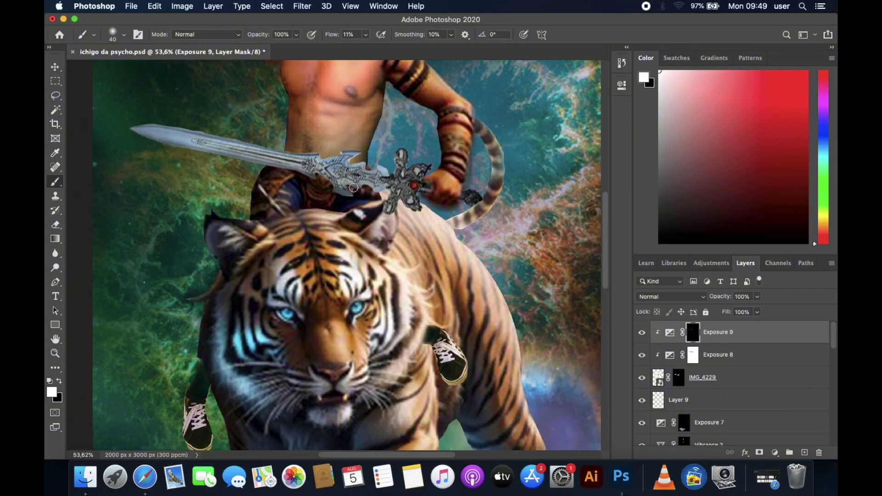
pyautogui.moveTo(346, 186); pyautogui.dragTo(394, 213)
pyautogui.moveTo(320, 174); pyautogui.dragTo(171, 148)
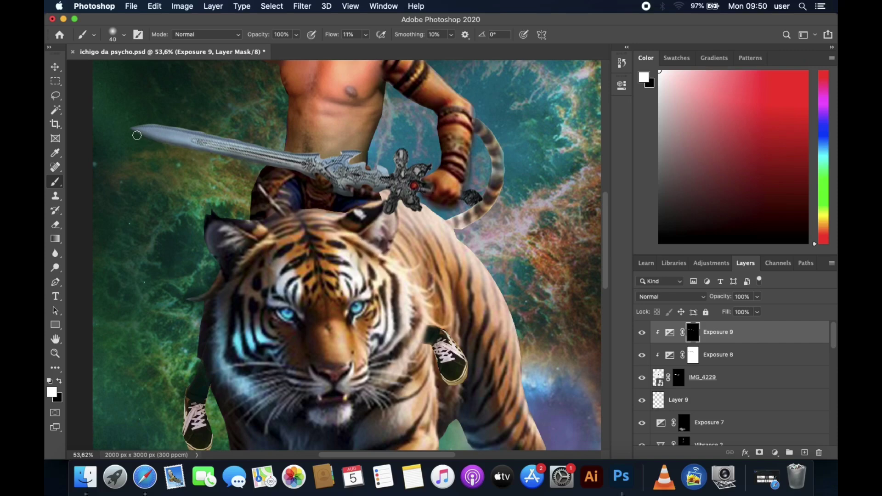
# Add Exposure 10 at +3.31, clip it to the layer below, and paint highlights along the blade.
pyautogui.click(711, 263)
pyautogui.click(682, 278)
pyautogui.moveTo(528, 144); pyautogui.dragTo(560, 145)
pyautogui.click(745, 263)
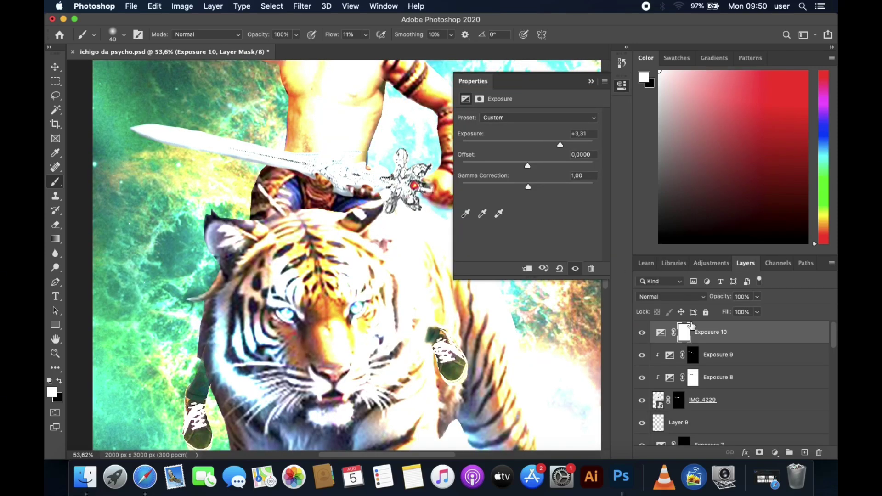
pyautogui.rightClick(716, 332)
pyautogui.click(624, 412)
pyautogui.moveTo(194, 126); pyautogui.dragTo(269, 141)
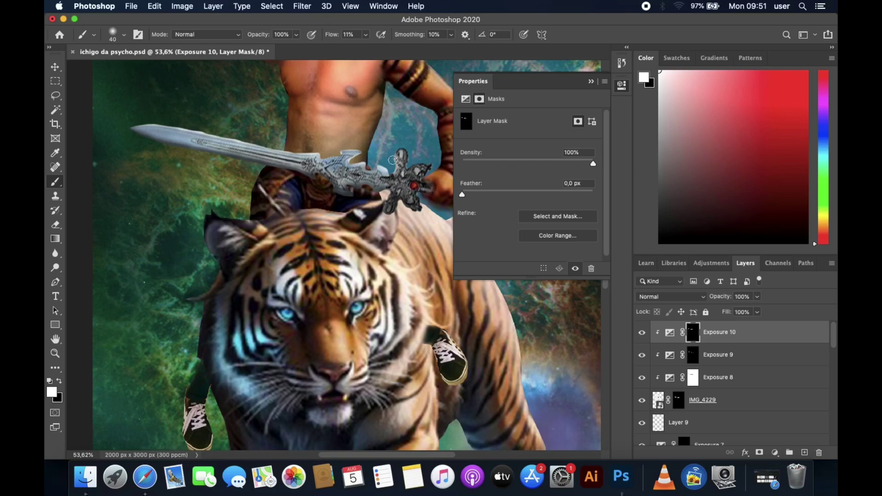
# Paint the IMG_4229 mask in black with a 10 px brush, then target the Exposure 9 mask.
pyautogui.click(679, 399)
pyautogui.press('[')
pyautogui.press('[')
pyautogui.press('[')
pyautogui.moveTo(366, 37); pyautogui.dragTo(393, 56)
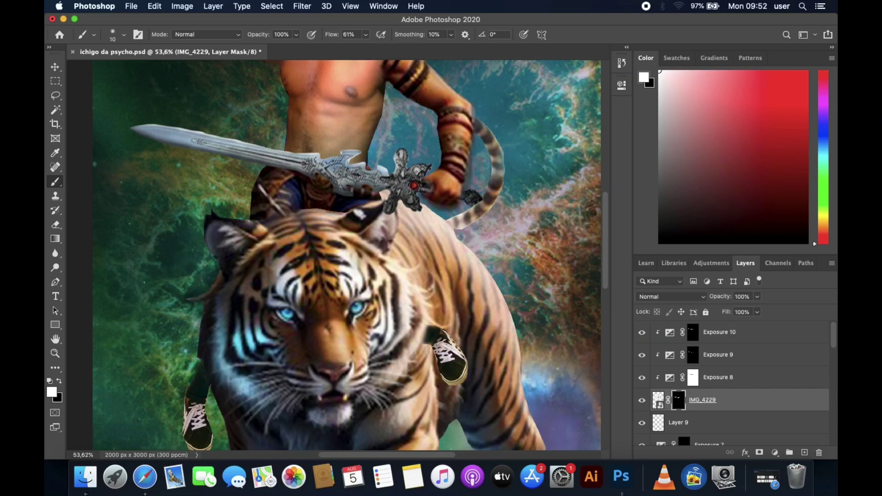
pyautogui.press('x')
pyautogui.hotkey('alt', '.')
pyautogui.hotkey('shift', '1')
pyautogui.hotkey('shift', '1')
pyautogui.press('x')
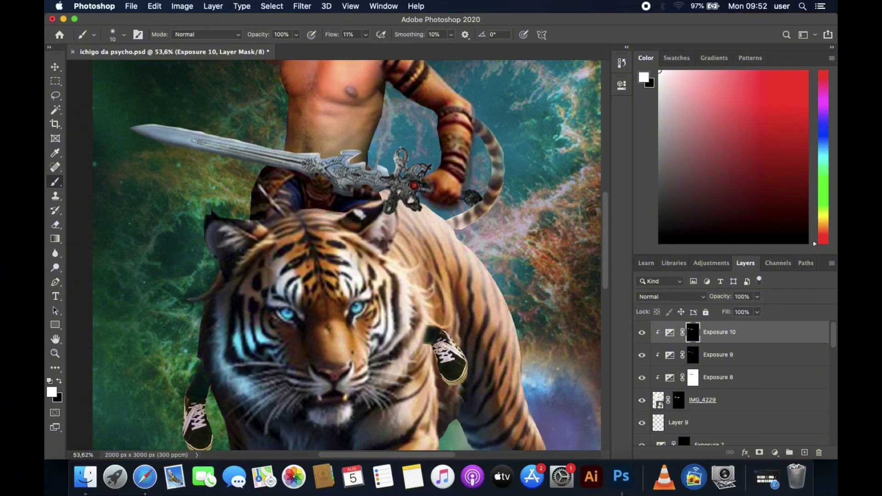
pyautogui.click(708, 356)
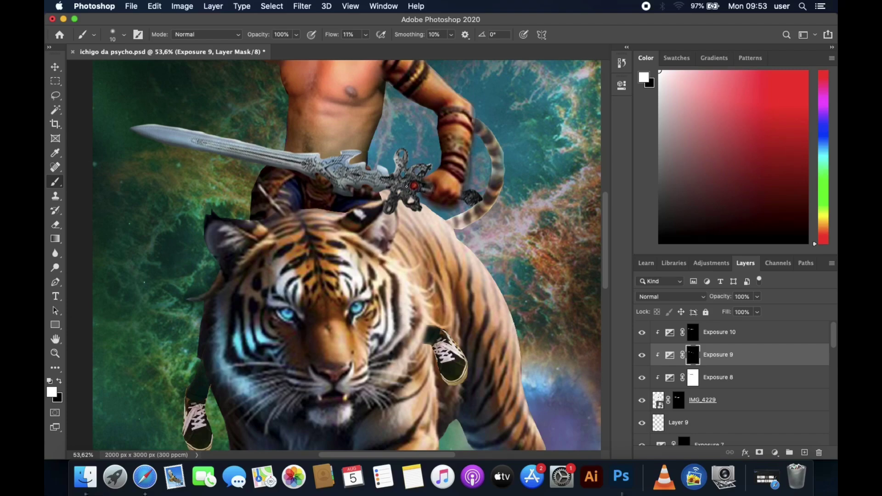
# Review the sword shading and add a new empty Layer 10 on top.
pyautogui.scroll(-5, 523, 191)
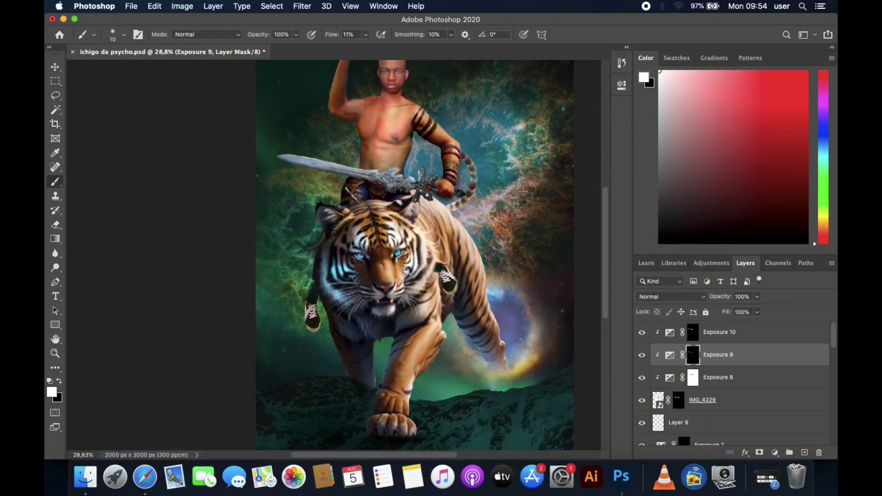
pyautogui.scroll(-3, 476, 164)
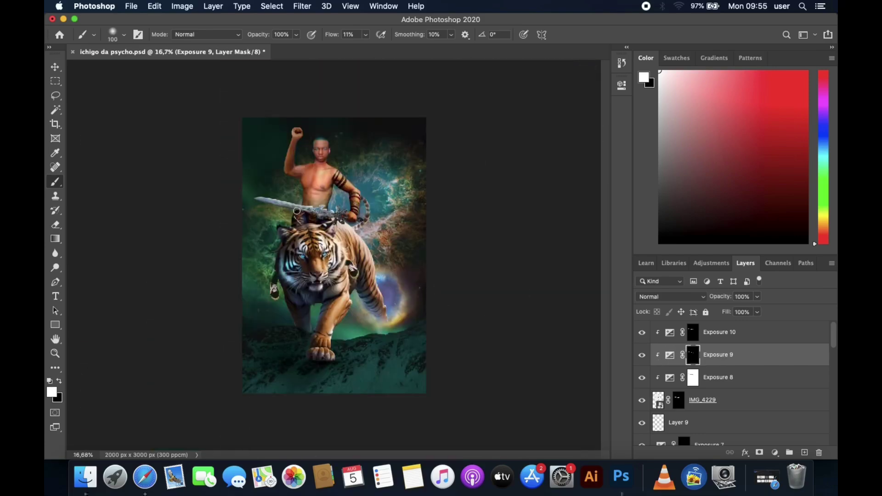
pyautogui.scroll(3, 270, 182)
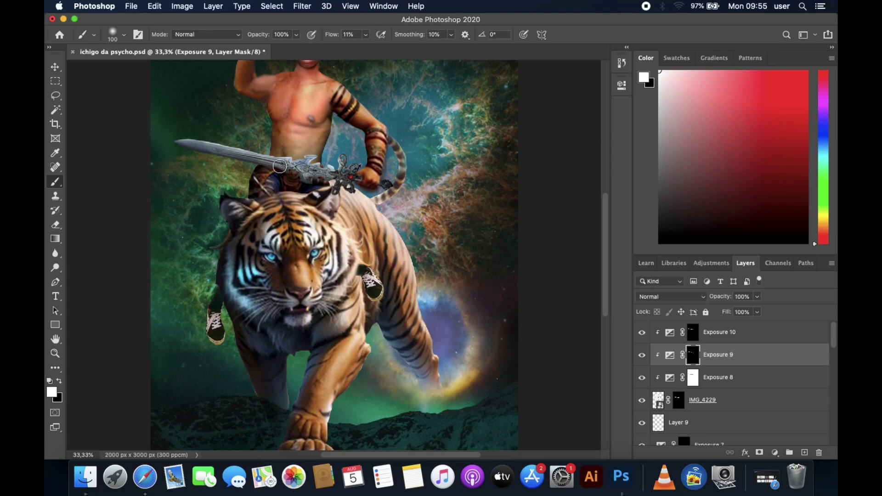
pyautogui.scroll(-10, 407, 177)
pyautogui.scroll(-3, 406, 177)
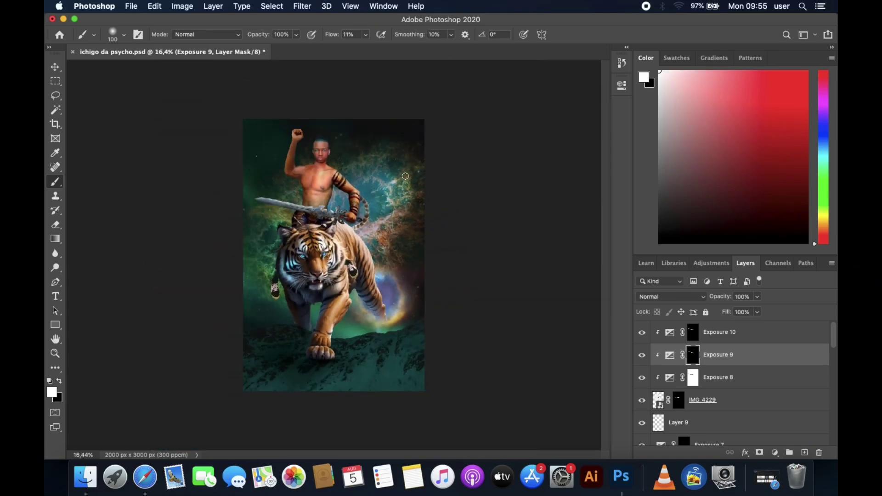
pyautogui.scroll(2, 385, 182)
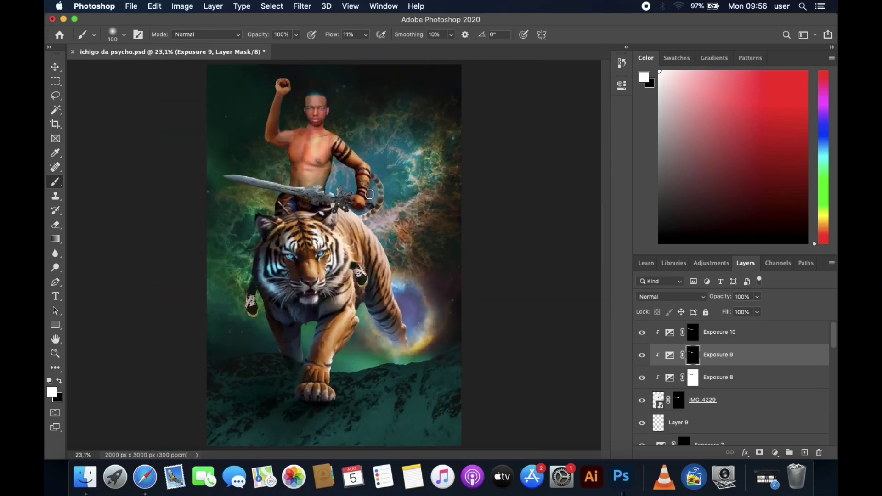
pyautogui.hotkey('ctrl', 'shift', 'alt', 'n')
# Pick a green paint colour and a scratch blender brush from Special Effects Brushes.
pyautogui.keyDown('alt'); pyautogui.click(520, 302); pyautogui.keyUp('alt')
pyautogui.click(118, 33)
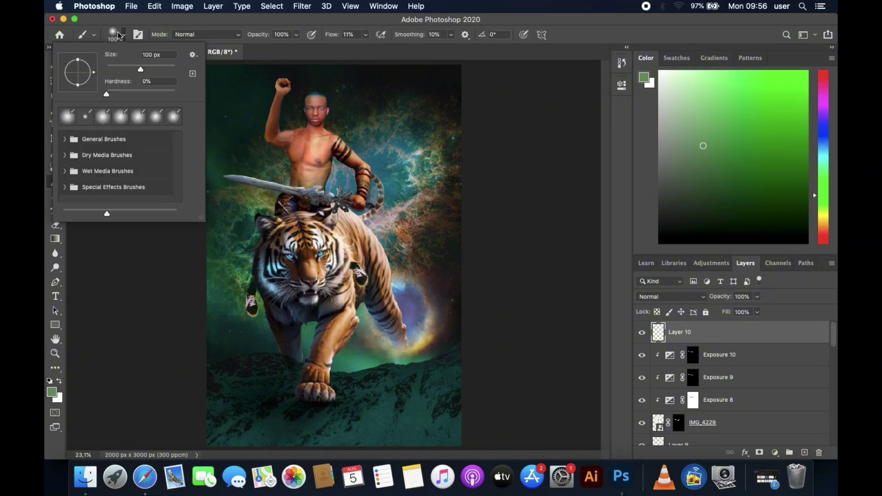
pyautogui.click(110, 187)
pyautogui.scroll(-3, 122, 174)
pyautogui.click(121, 154)
pyautogui.press('Return')
# Switch to a soft round 200 px brush tip and paint the green glow.
pyautogui.press('F5')
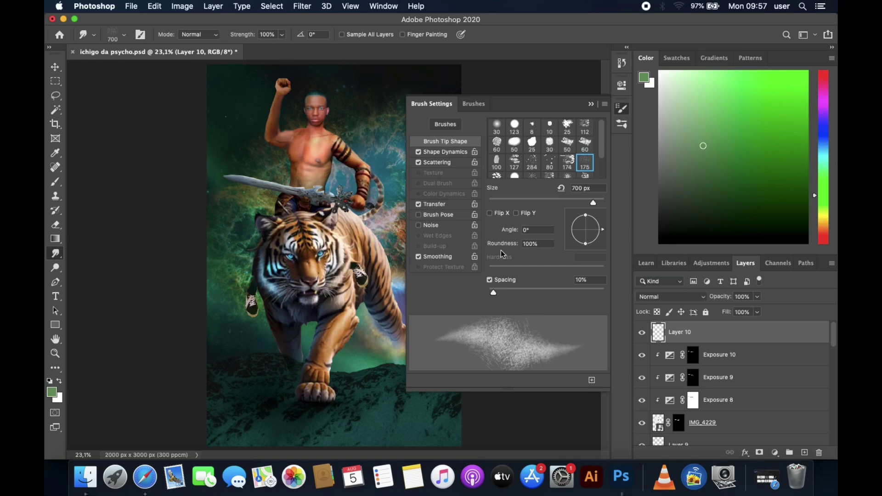
pyautogui.click(567, 166)
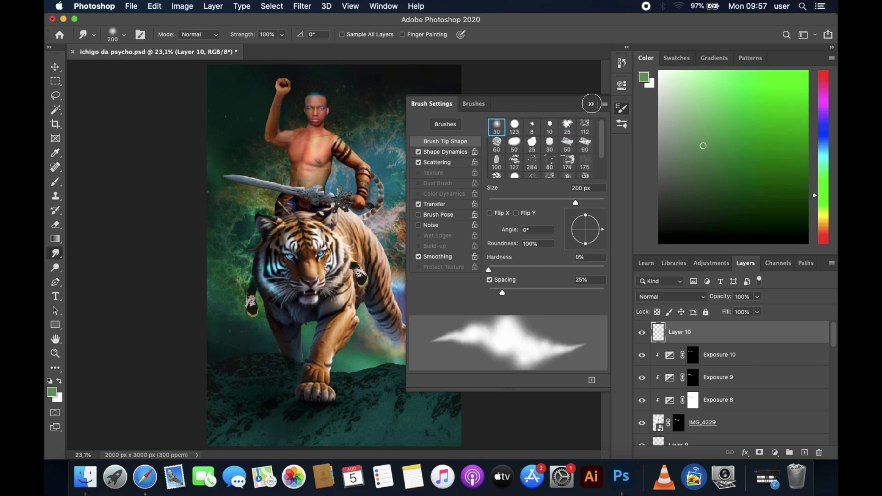
pyautogui.click(591, 105)
pyautogui.click(56, 182)
pyautogui.scroll(5, 171, 187)
pyautogui.scroll(-3, 169, 187)
pyautogui.scroll(-2, 170, 187)
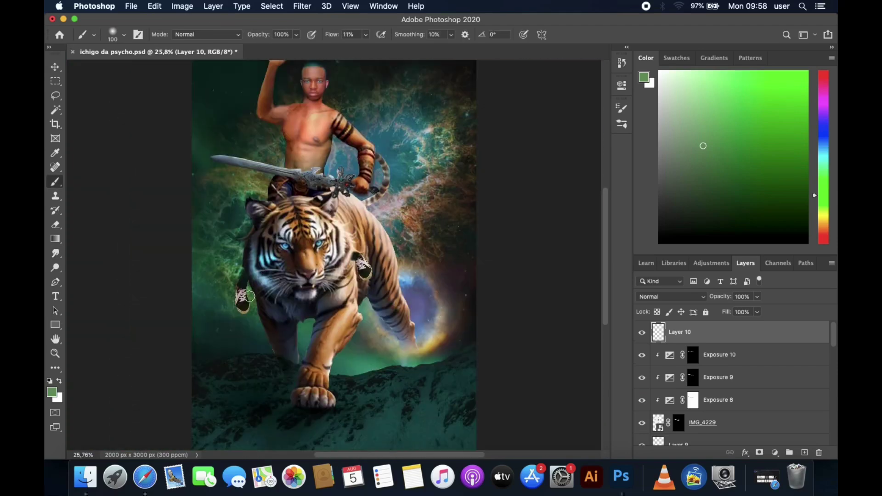
pyautogui.scroll(1, 249, 296)
# Apply a 50.1-pixel Gaussian Blur to soften the green glow layer.
pyautogui.click(374, 7)
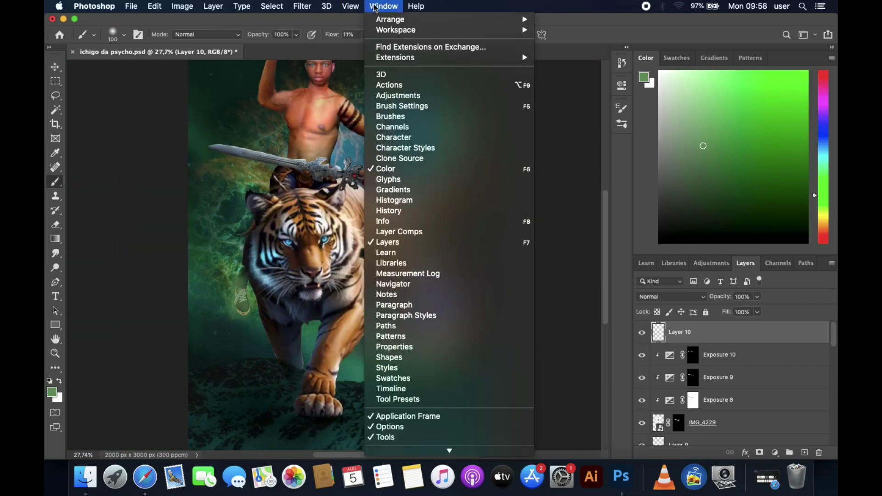
pyautogui.click(501, 177)
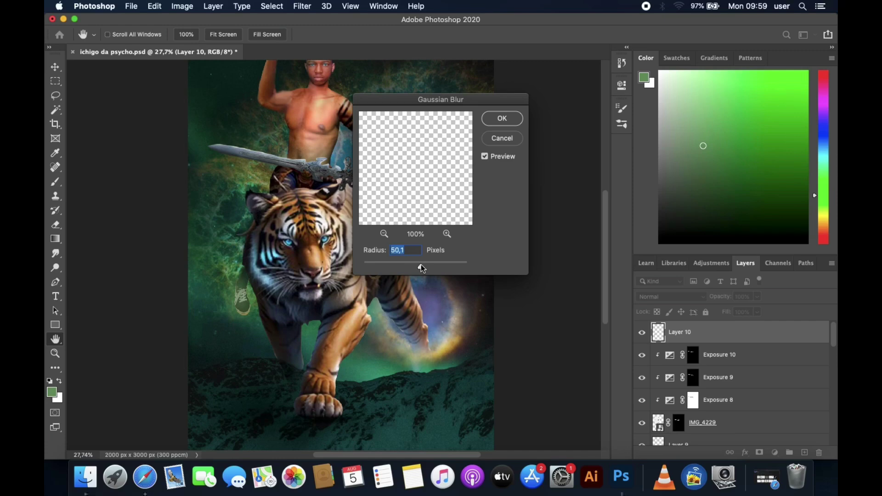
pyautogui.click(502, 119)
pyautogui.scroll(3, 471, 291)
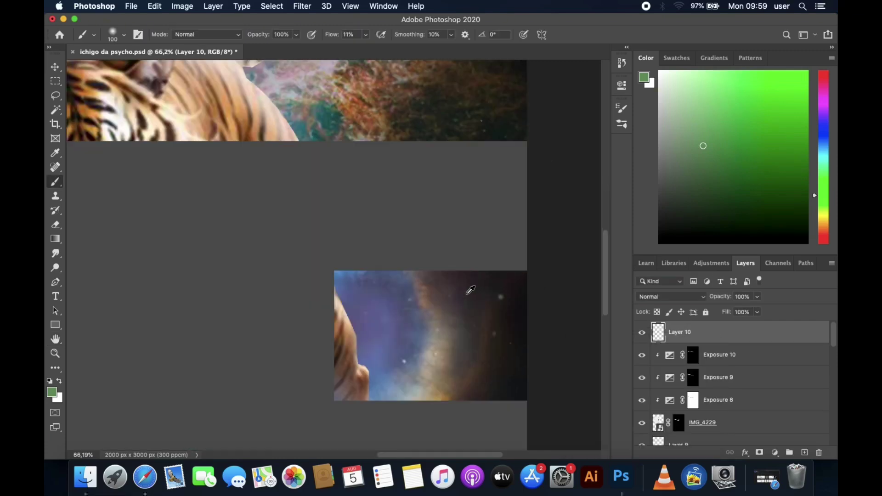
pyautogui.scroll(-5, 469, 293)
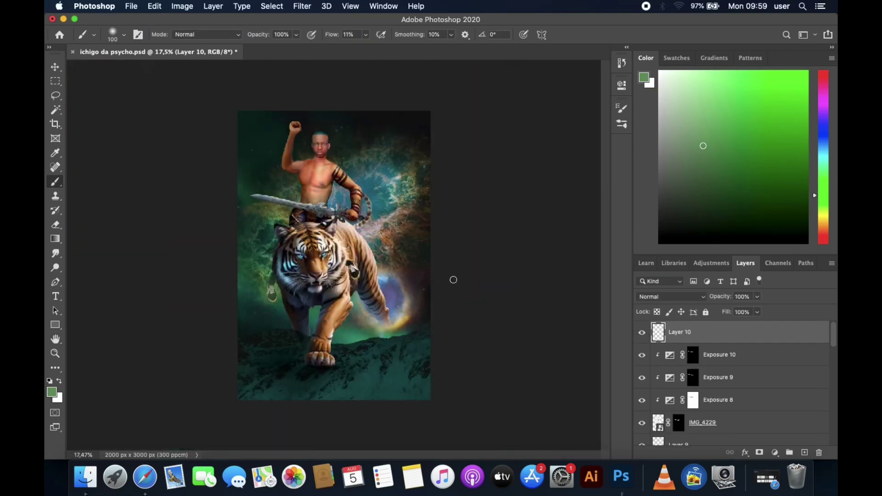
# Add an Exposure adjustment layer at -3.53 and invert its mask to black.
pyautogui.click(711, 263)
pyautogui.click(704, 288)
pyautogui.click(711, 263)
pyautogui.moveTo(527, 142); pyautogui.dragTo(494, 146)
pyautogui.click(746, 262)
pyautogui.hotkey('ctrl', 'i')
# Paint shading down the man's raised arm on the mask with a low-flow brush.
pyautogui.scroll(5, 351, 194)
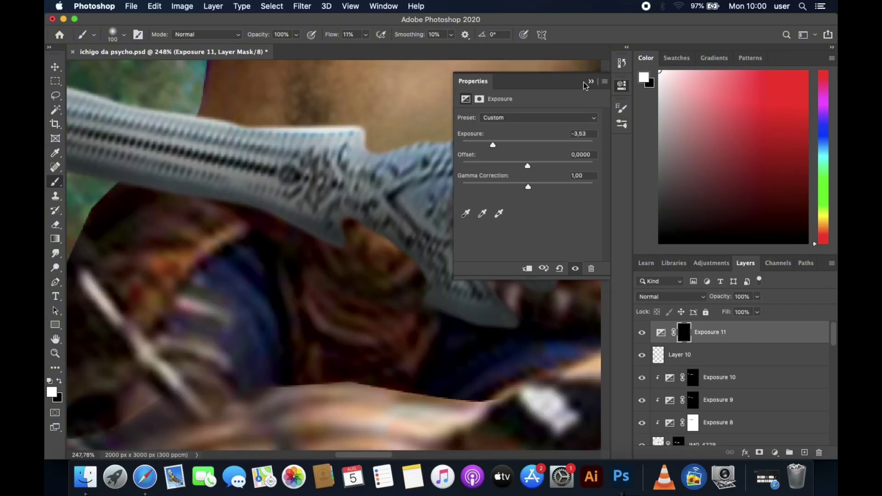
pyautogui.press('[')
pyautogui.press('[')
pyautogui.moveTo(332, 34); pyautogui.dragTo(329, 35)
pyautogui.press('[')
pyautogui.press('[')
pyautogui.press('[')
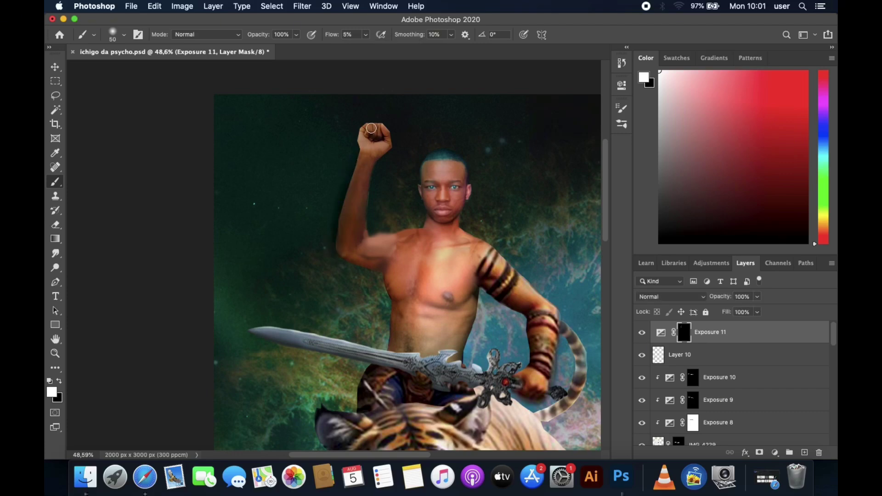
pyautogui.scroll(-3, 322, 134)
pyautogui.scroll(-2, 277, 126)
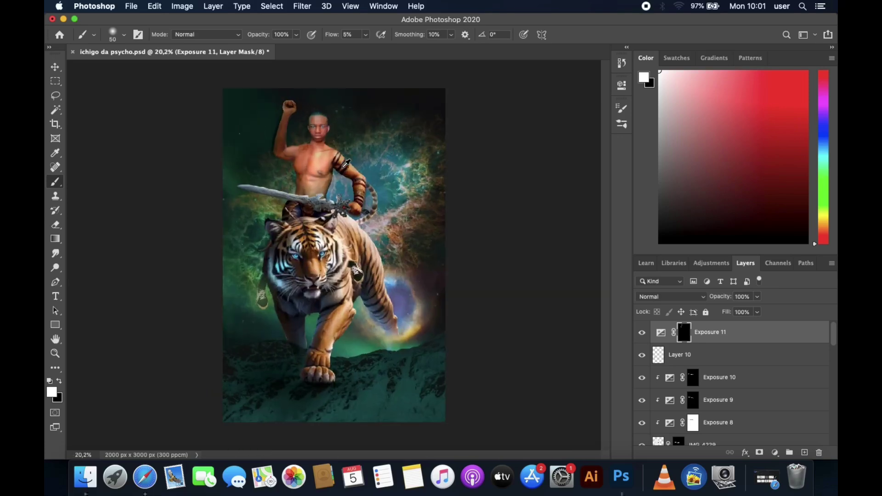
pyautogui.press('x')
pyautogui.hotkey('shift', '5')
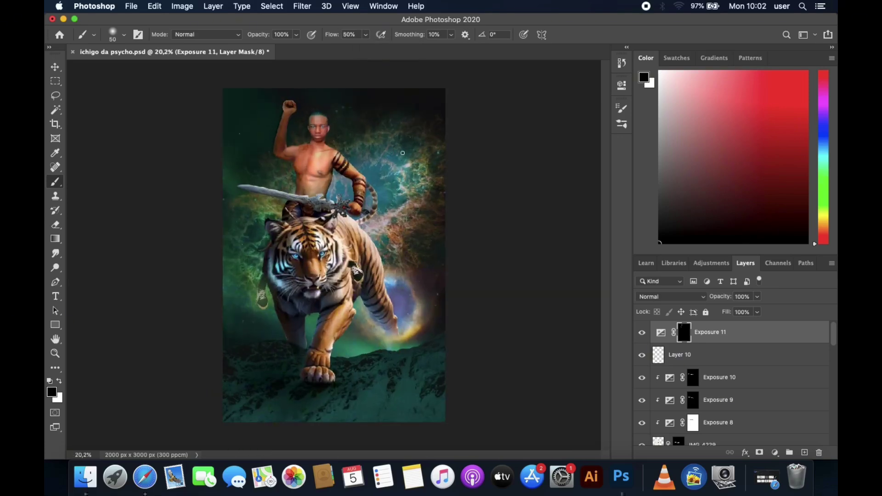
pyautogui.scroll(1, 403, 153)
# Add Layer 11 and sample the skin colour with a 40 px, 8% flow brush.
pyautogui.click(805, 453)
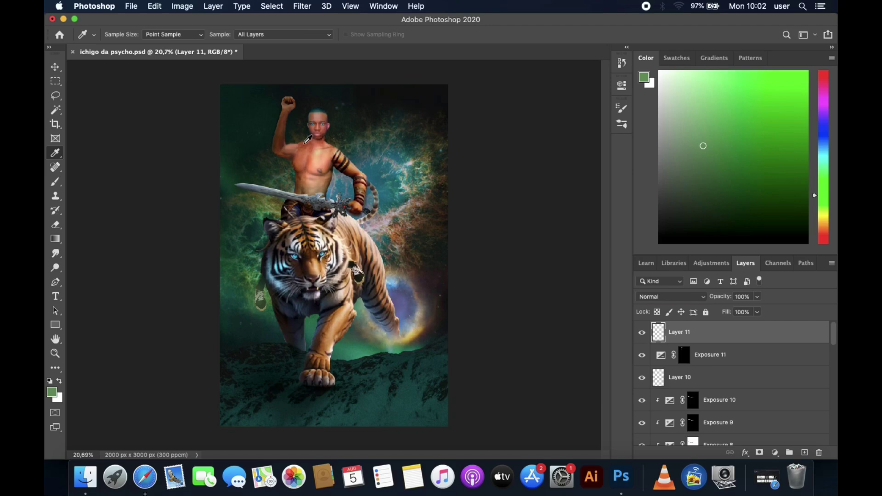
pyautogui.keyDown('alt'); pyautogui.click(308, 138); pyautogui.keyUp('alt')
pyautogui.scroll(5, 303, 137)
pyautogui.press('[')
pyautogui.hotkey('shift', '0')
pyautogui.hotkey('shift', '8')
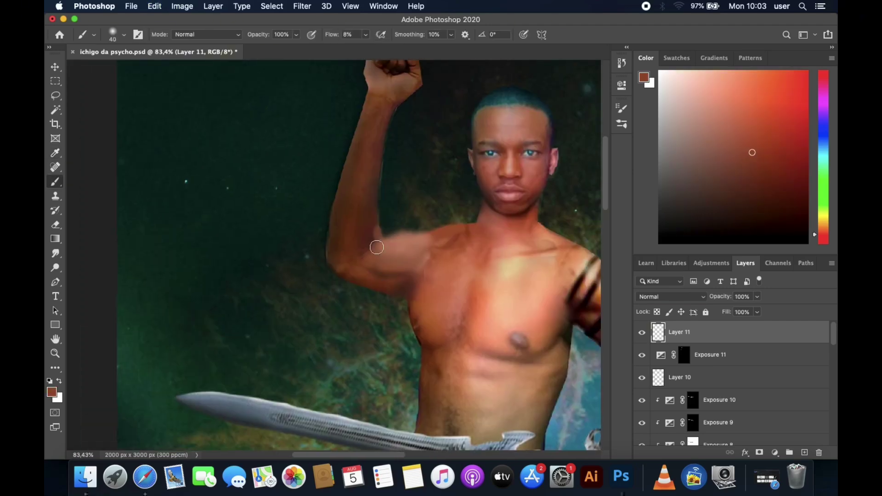
pyautogui.scroll(-3, 500, 232)
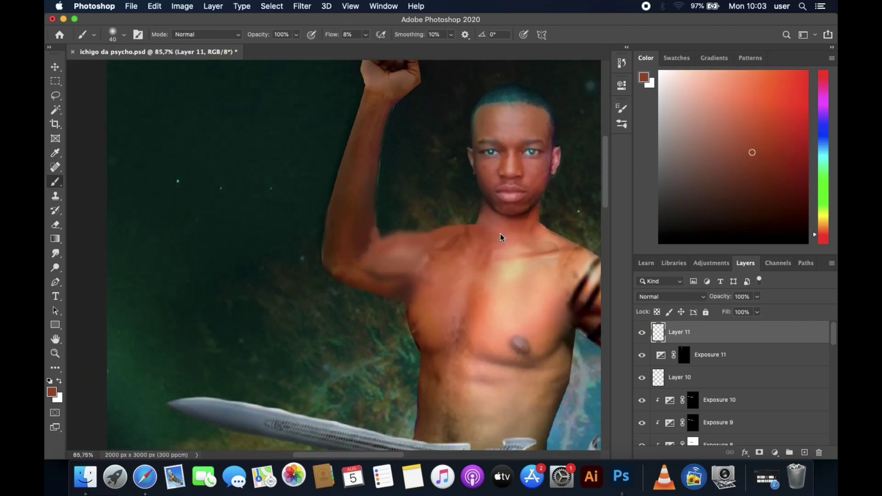
# Switch to the Move tool and select the IMG_4211 layer.
pyautogui.press('v')
pyautogui.click(502, 248)
pyautogui.scroll(-3, 389, 153)
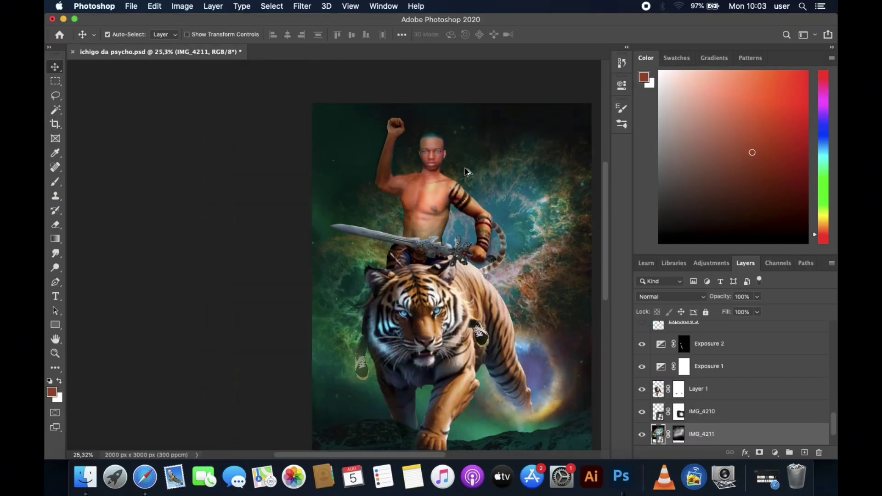